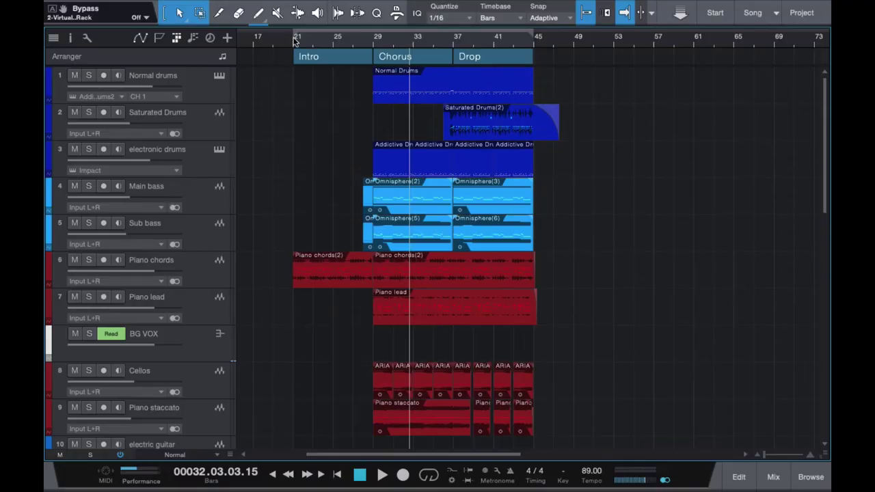
- Play the song from the start of the Intro at bar 21 and look through all the tracks in the arrangement
left_click(294, 42)
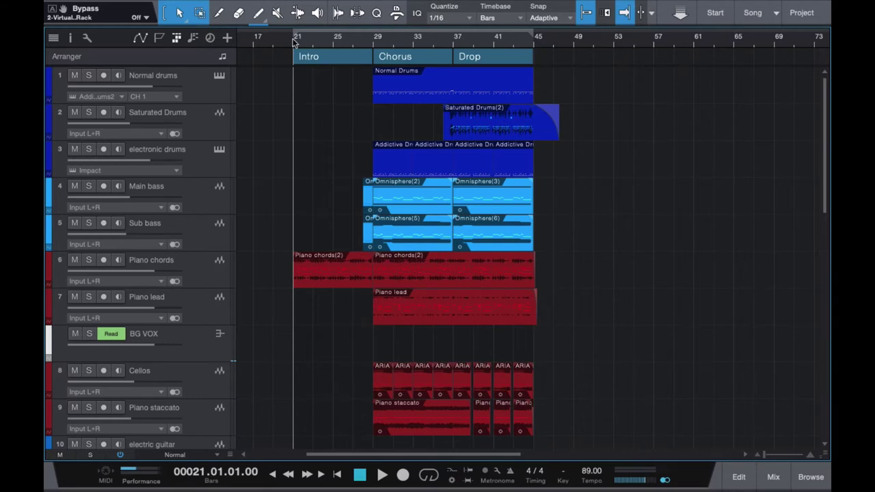
key("space")
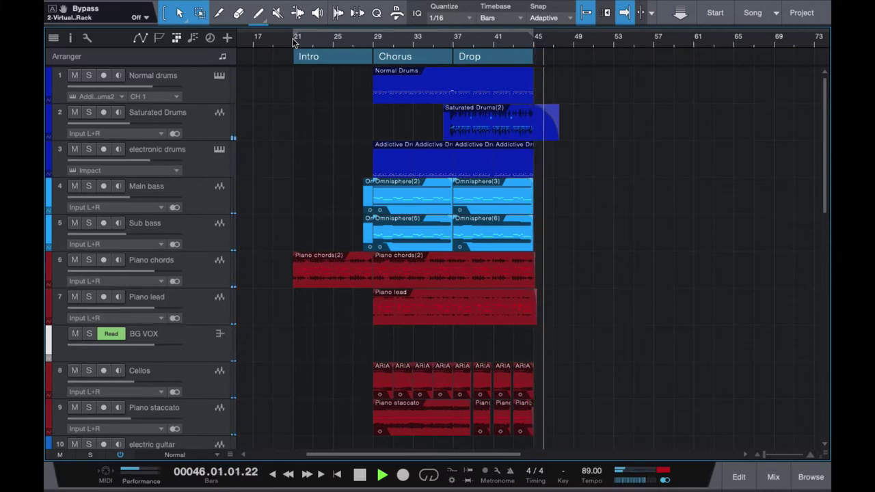
key("space")
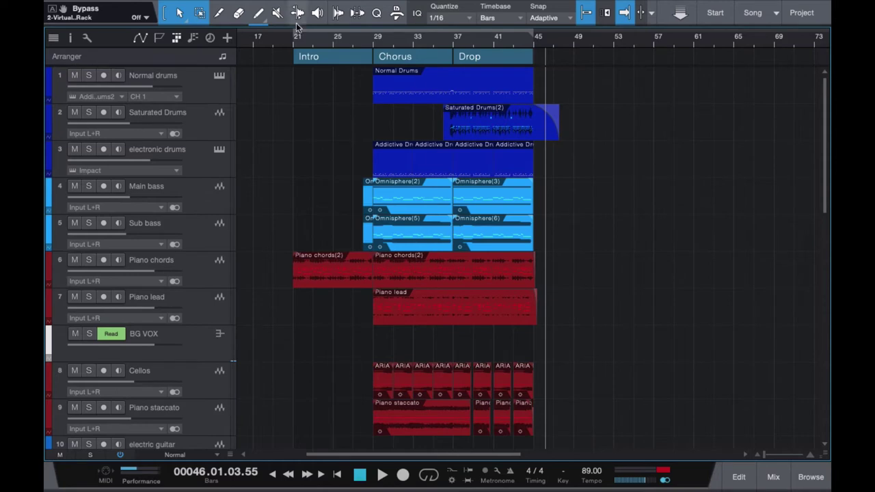
scroll(306, 311, "down", 3)
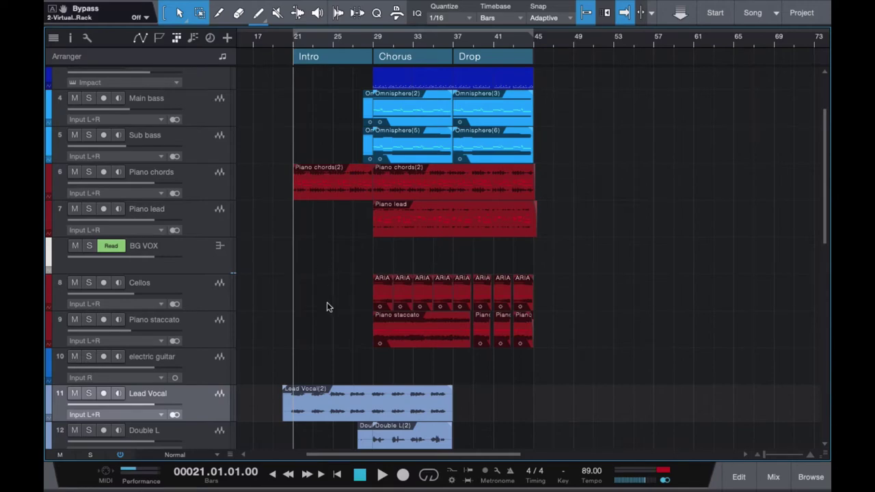
scroll(327, 305, "down", 7)
scroll(327, 304, "down", 2)
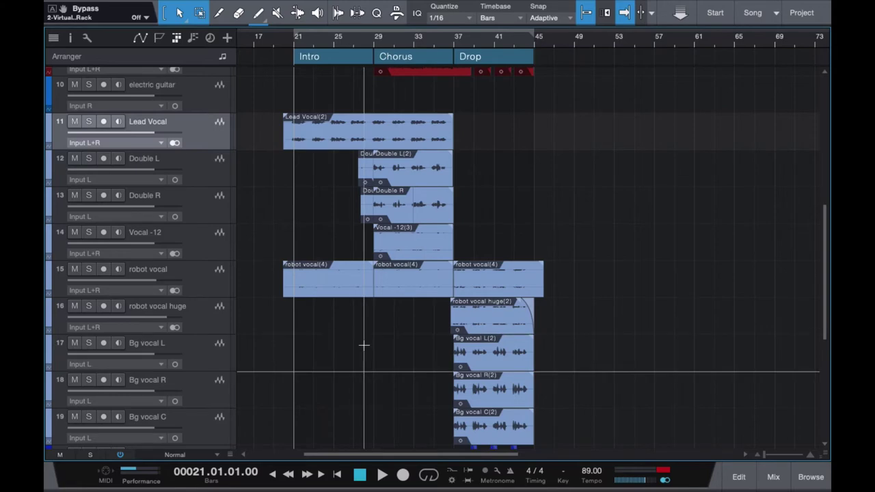
scroll(352, 362, "down", 10)
scroll(345, 342, "up", 14)
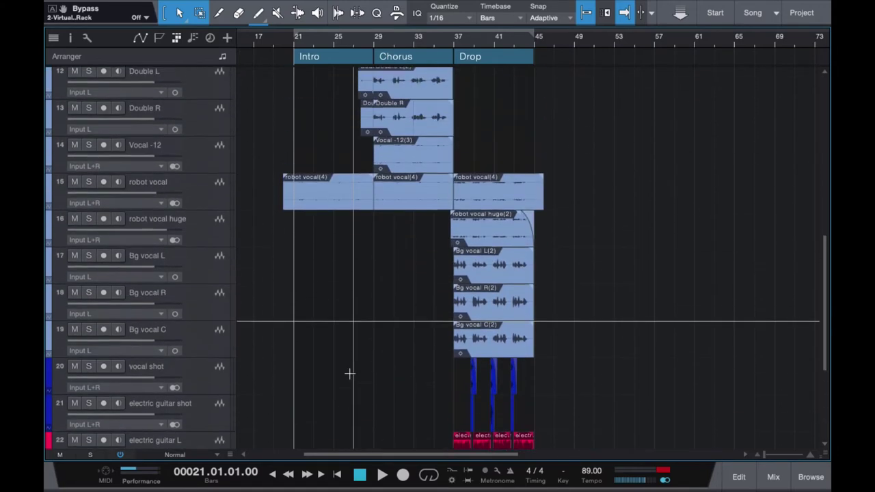
- Play the Piano chords notes in the note editor from around bar 21 while sounding the piano key just below C4
key("space")
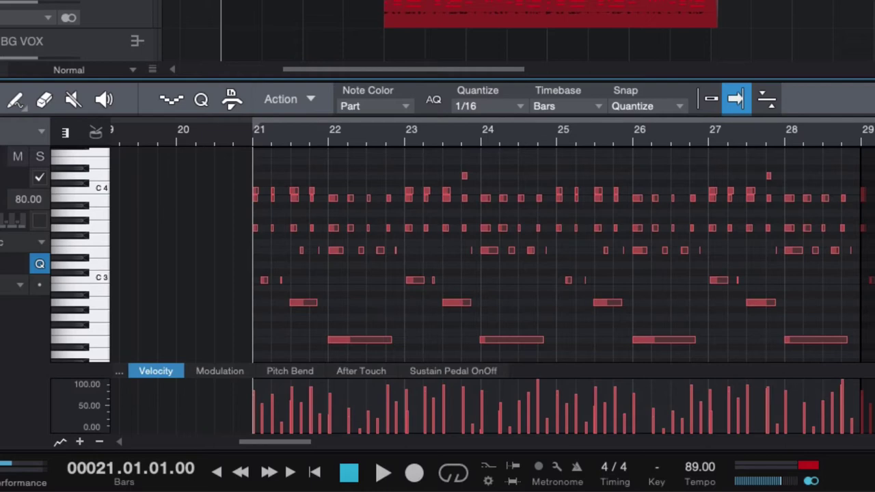
left_click(103, 206)
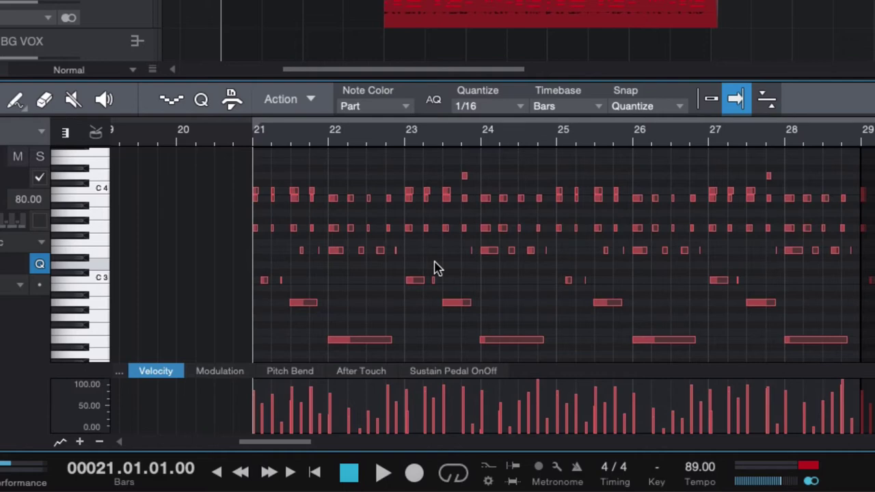
left_click(93, 201)
key("space")
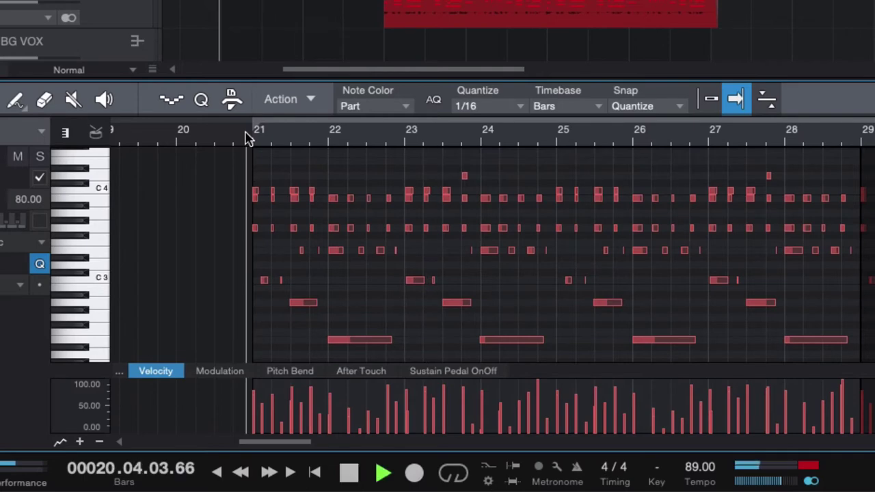
left_click(98, 198)
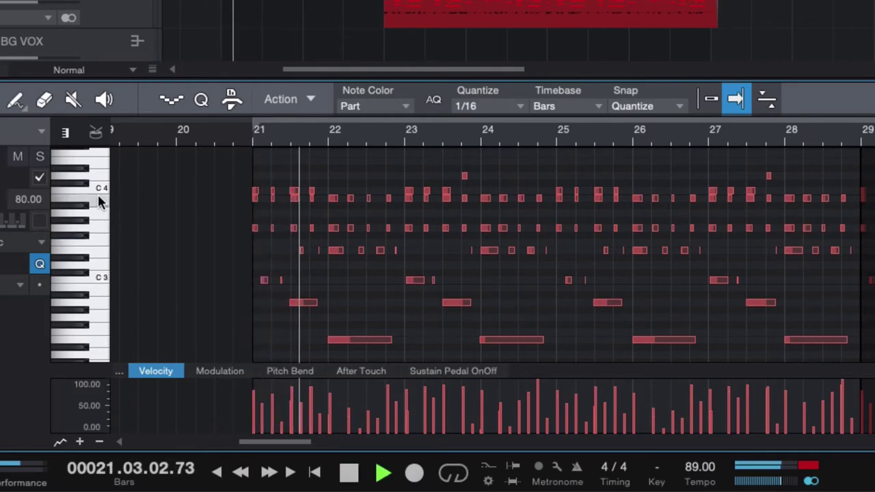
left_click(98, 195)
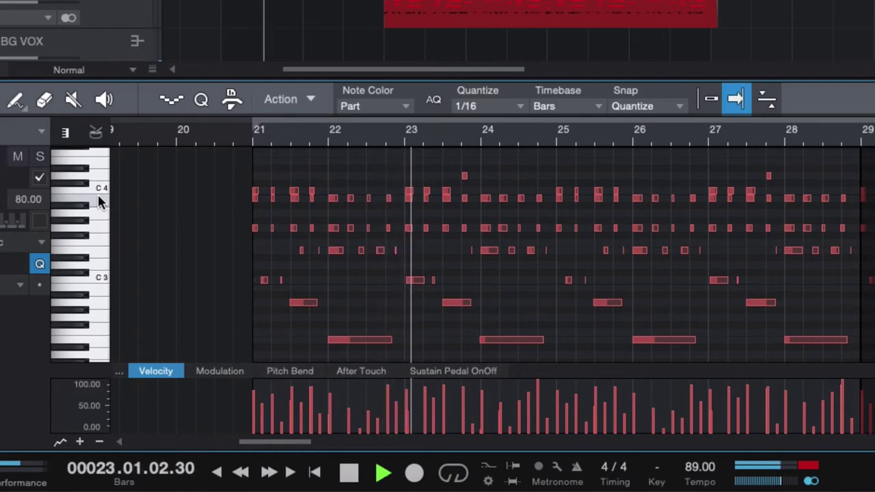
key("space")
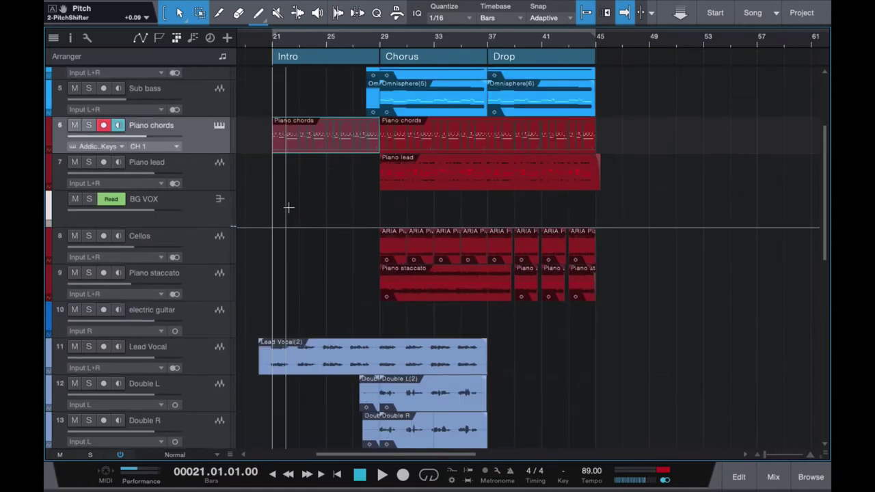
- Solo the Piano chords track and play its Intro part
left_click(89, 126)
key("space")
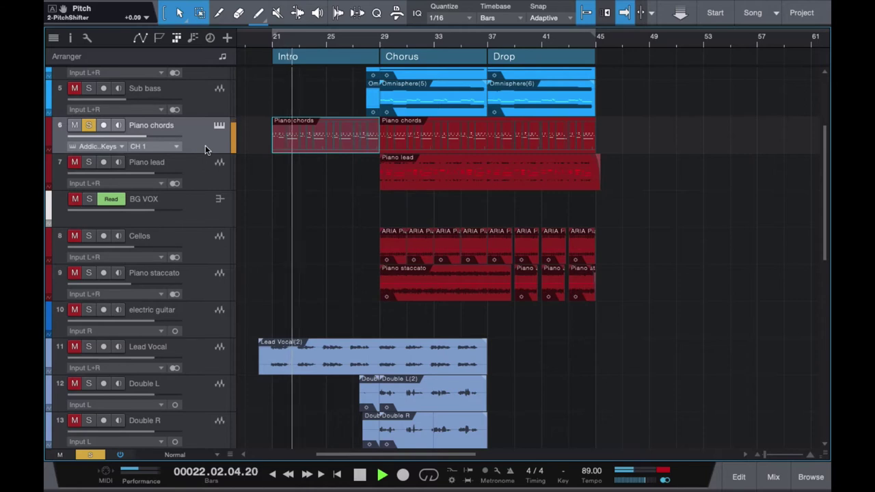
key("space")
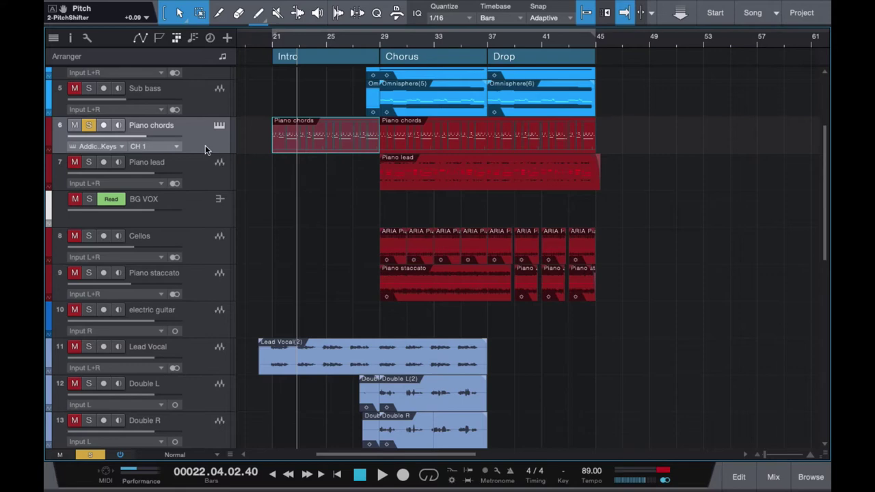
- Open the Pitch Shifter on the Piano chords mixer channel and play from bar 21 with the effect switched off
key("F3")
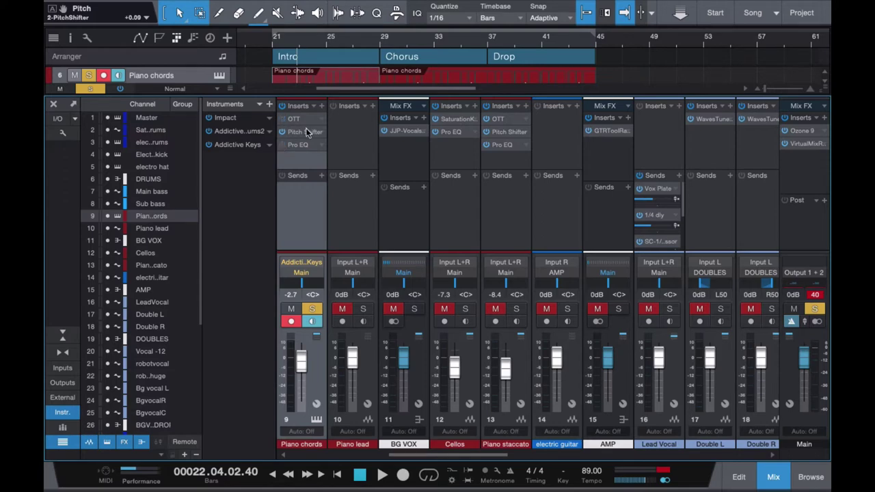
left_click(305, 131)
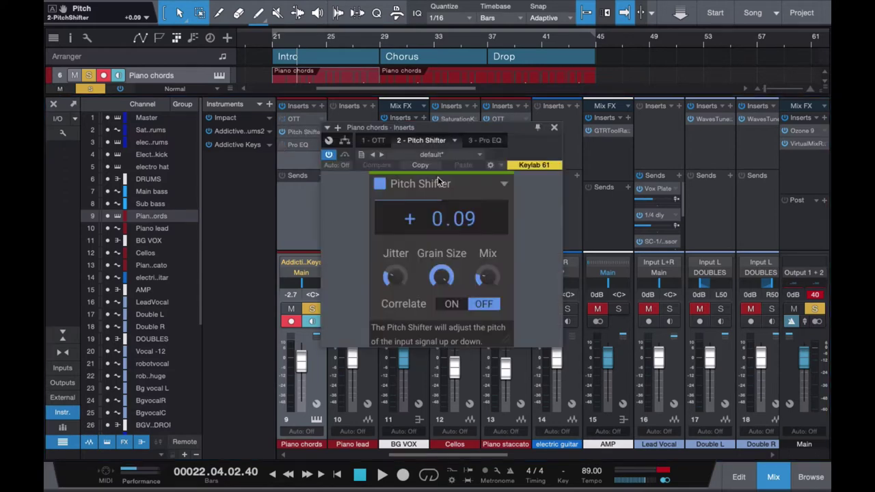
left_click(272, 42)
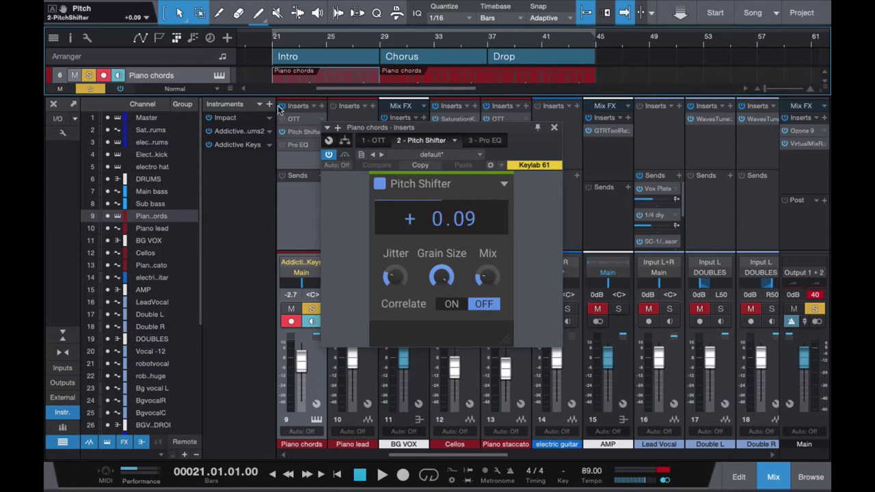
key("space")
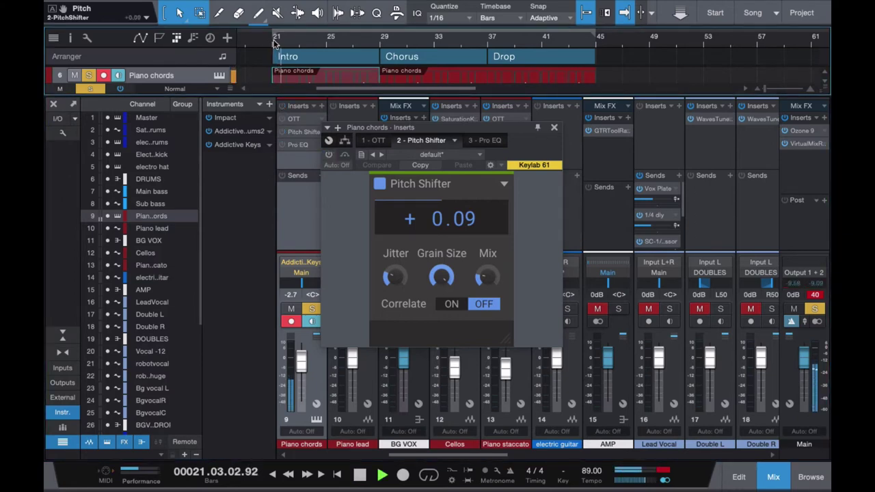
key("space")
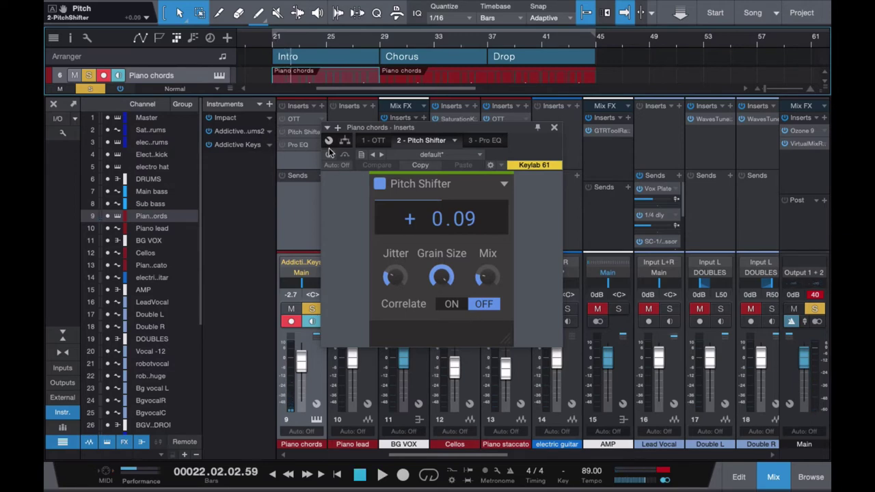
- Play the piano from bar 21 with the Pitch Shifter on, set its Mix to 23%, and close the plug-in
left_click(271, 41)
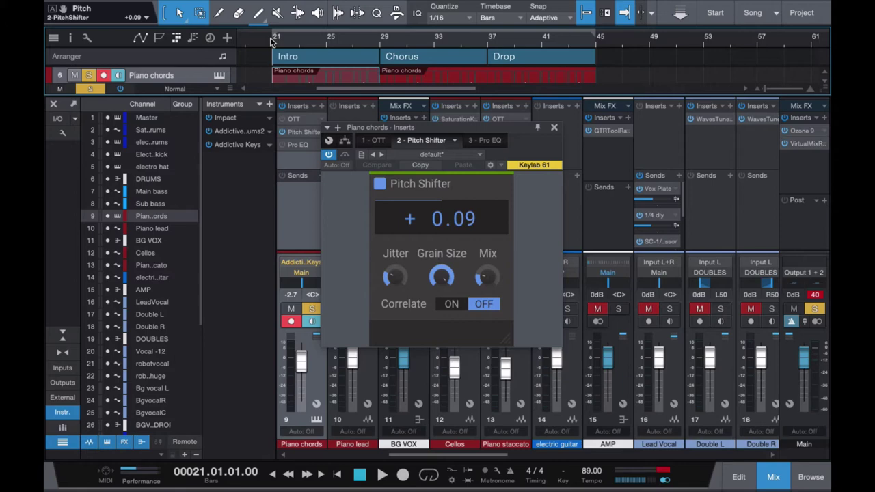
key("space")
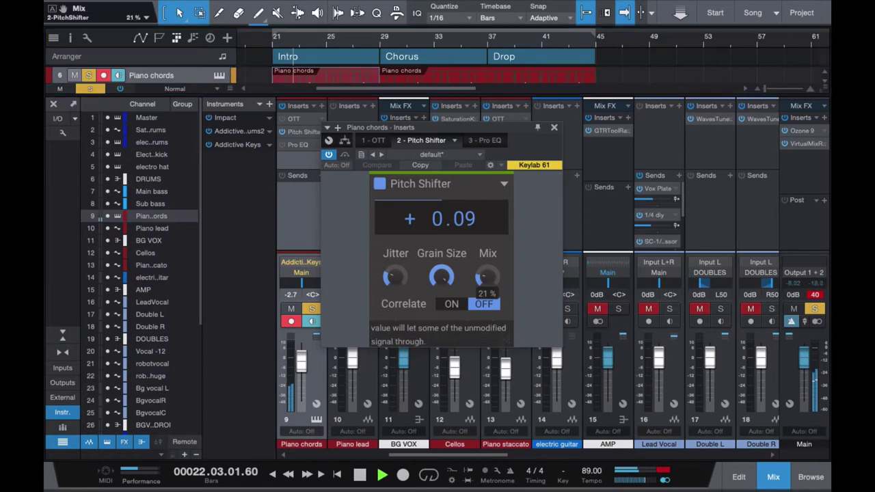
mouse_move(485, 279)
left_mouse_down()
mouse_move(486, 225)
mouse_move(485, 278)
left_mouse_up()
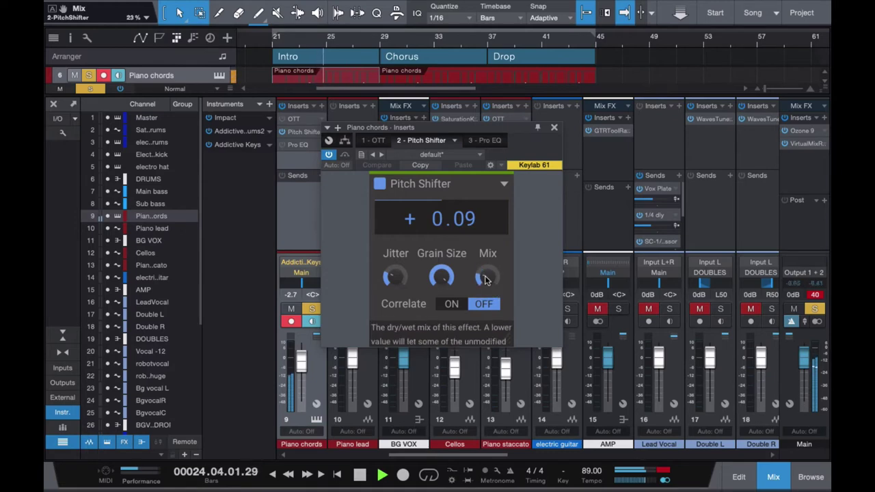
key("space")
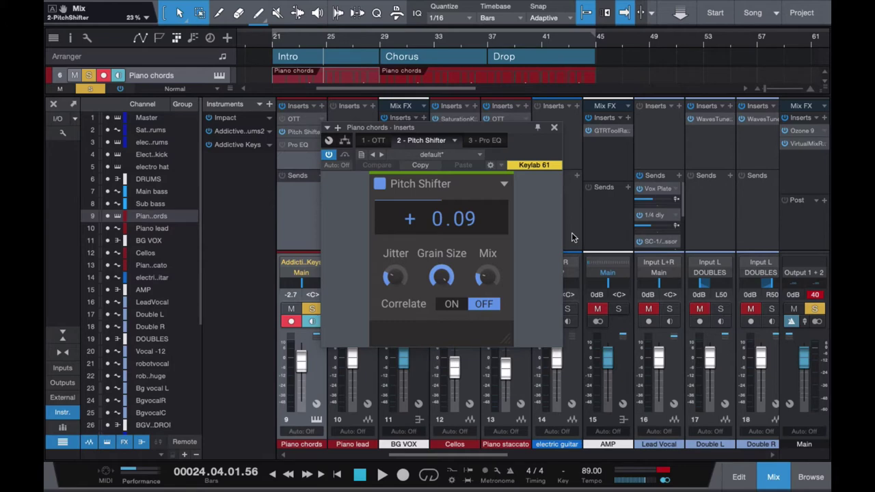
left_click(555, 129)
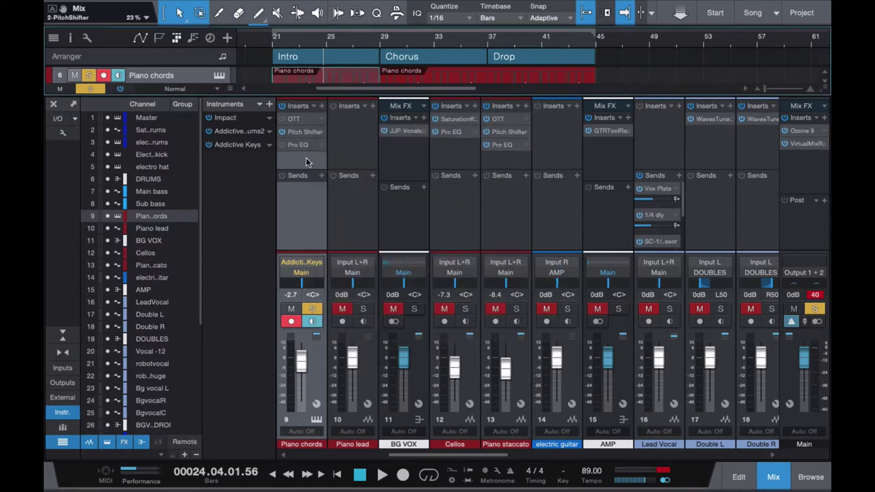
- Turn on the OTT compressor on the Piano chords channel and set its Depth to 23%
left_click(272, 44)
left_click(298, 120)
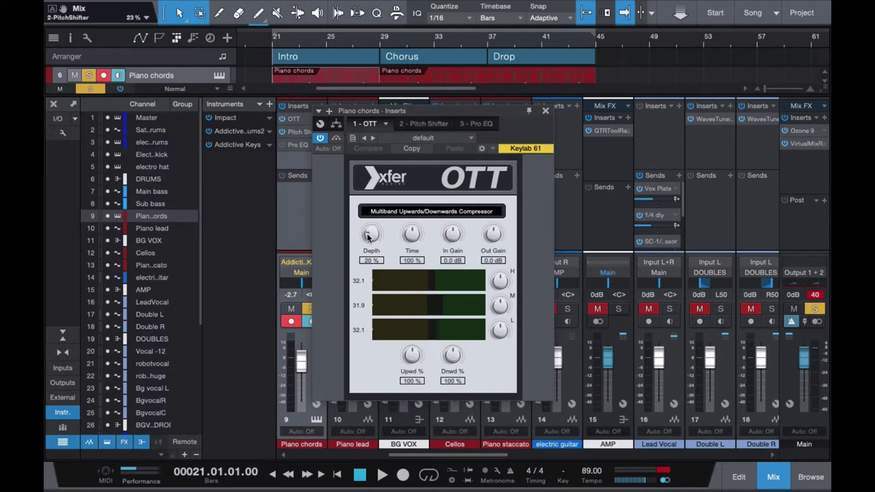
mouse_move(369, 236)
left_mouse_down()
mouse_move(370, 222)
mouse_move(366, 239)
mouse_move(369, 231)
left_mouse_up()
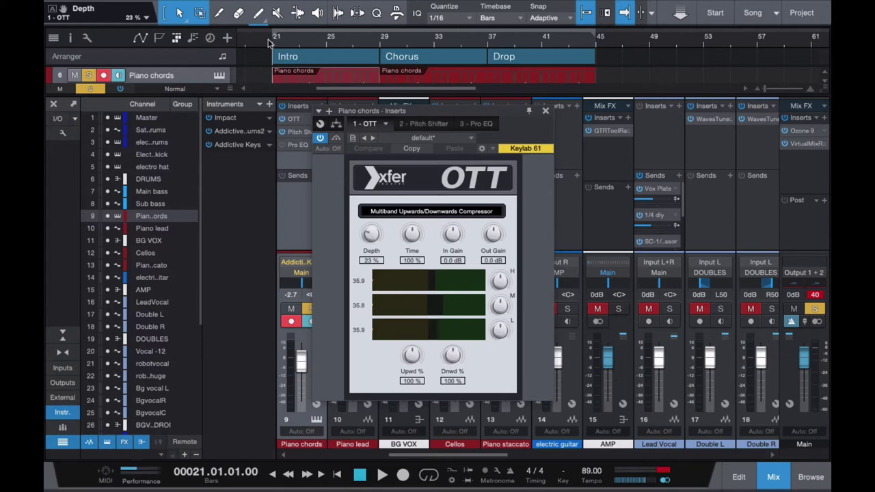
- Play the piano from bar 21 and compare the sound with OTT bypassed and active
key("space")
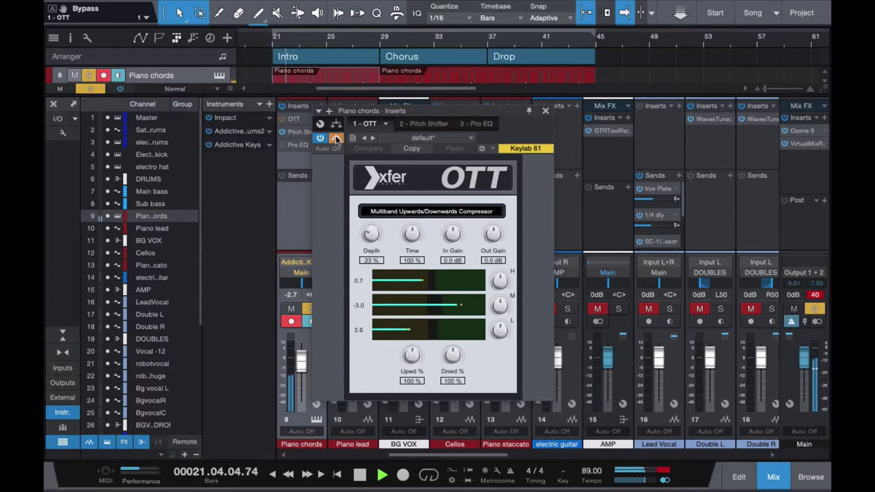
left_click(335, 139)
left_click(335, 139)
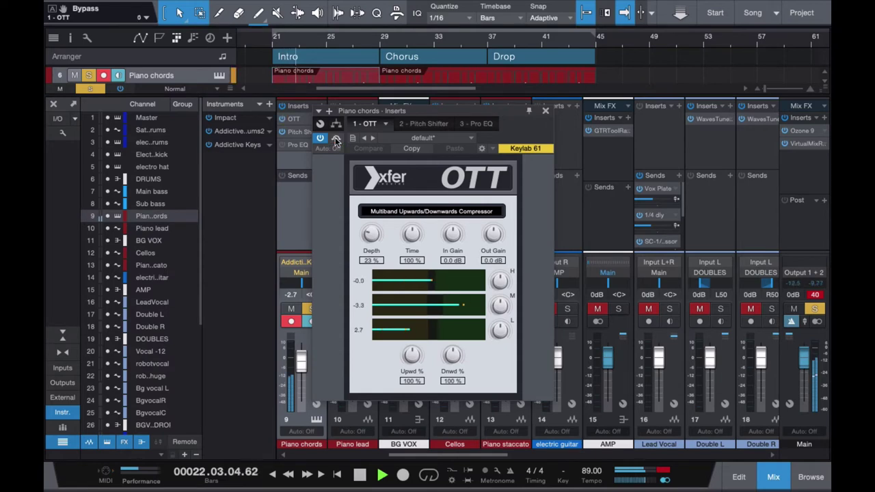
key("space")
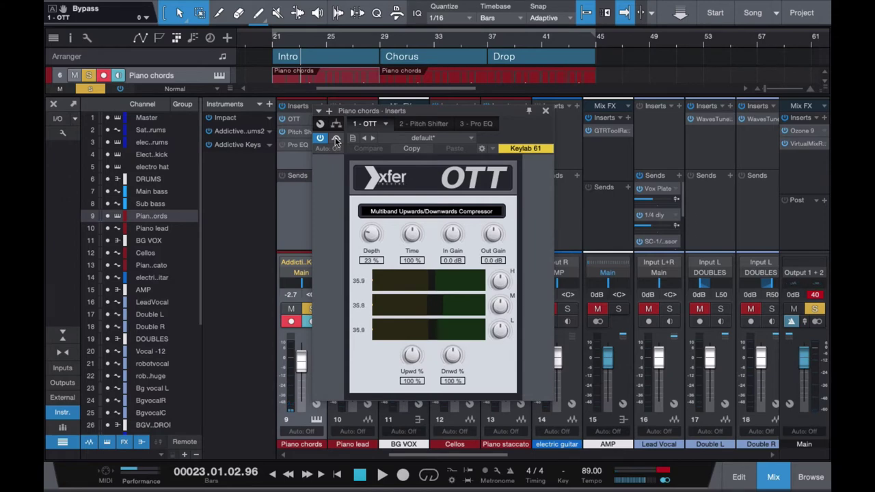
- Try OTT's Depth at 100% and compare the bypassed and processed piano during playback
left_click_drag(371, 236, 374, 94)
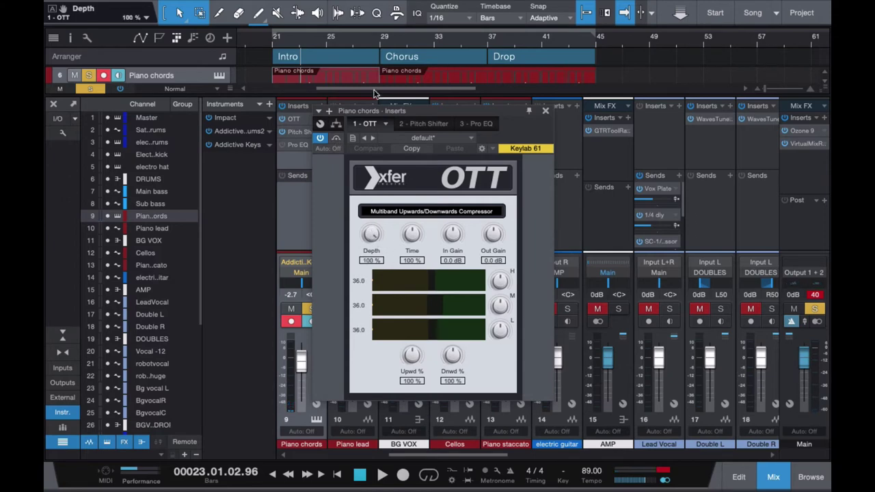
left_click(335, 138)
key("space")
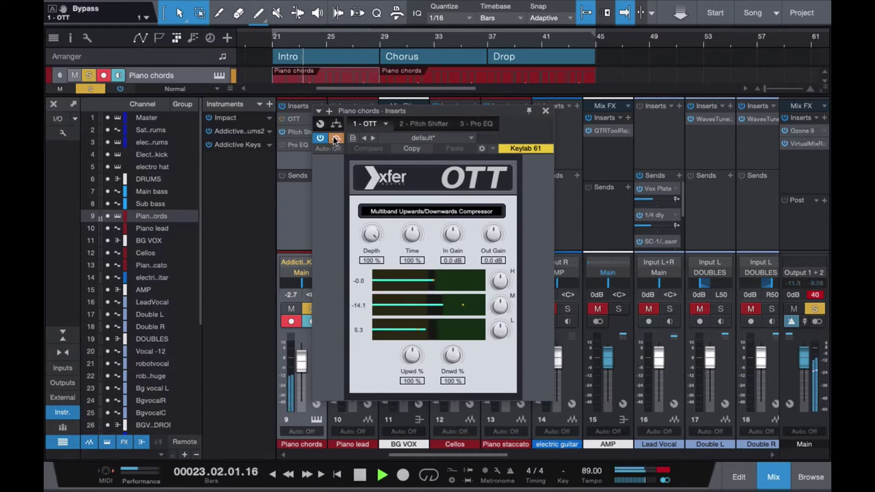
left_click(335, 138)
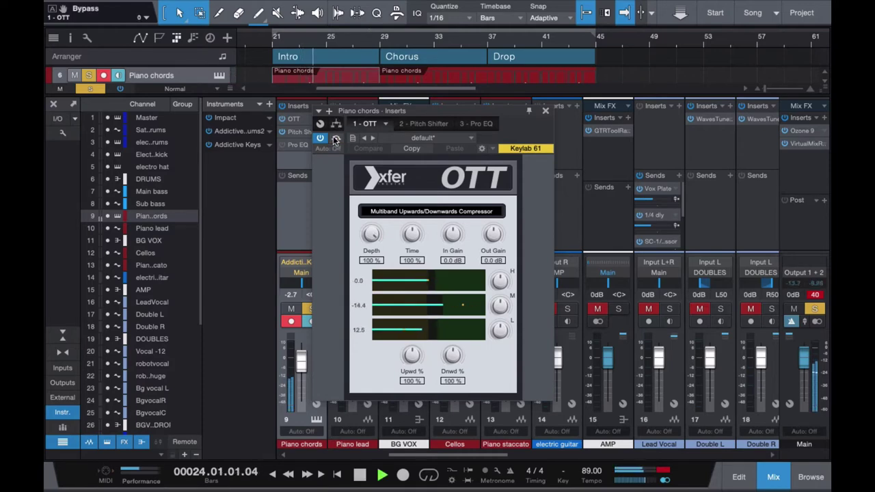
key("space")
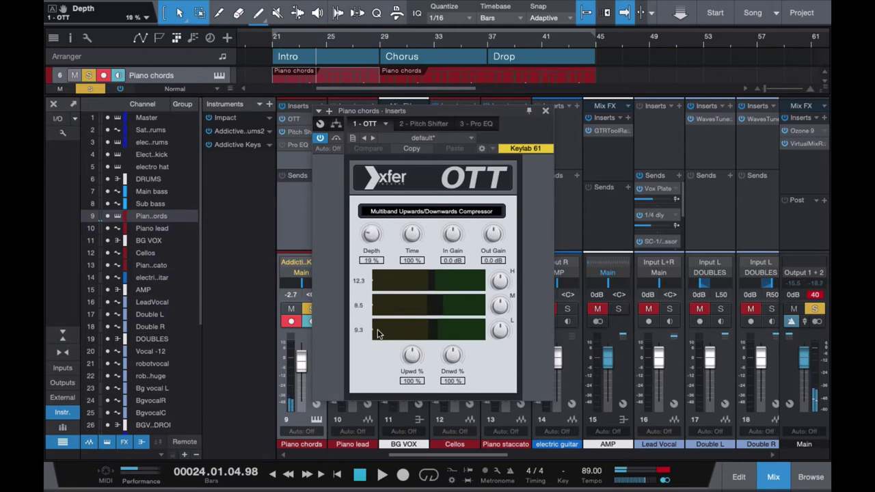
- Set OTT's Depth to 22% and close the plug-in
scroll(372, 233, "down", 5)
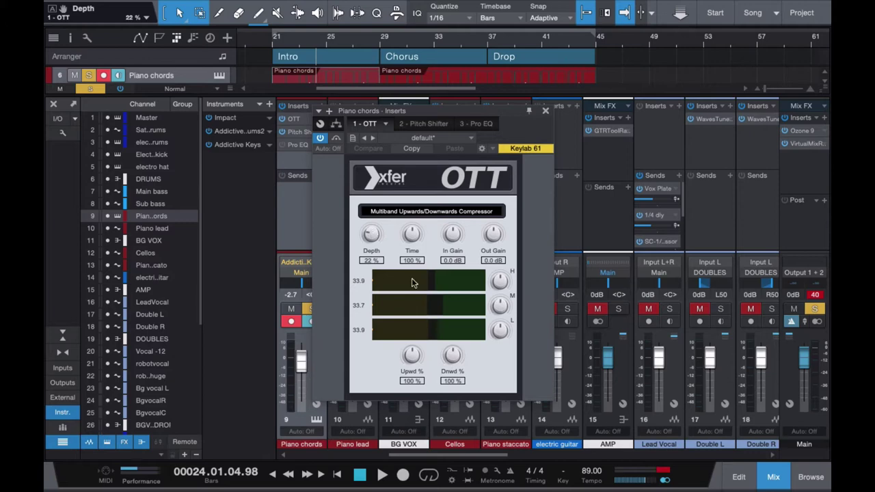
left_click(546, 111)
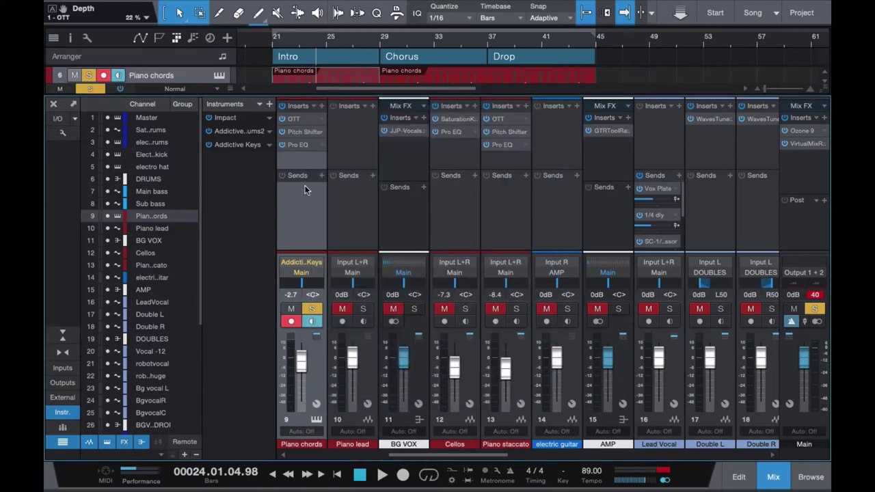
- Review the Pro EQ insert on the Piano chords channel, close it and hide the mixer
left_click(298, 144)
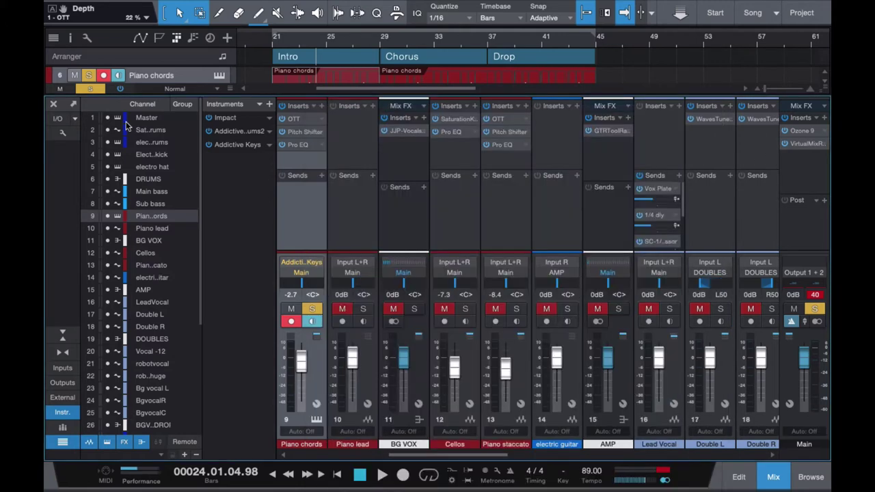
left_click(715, 111)
left_click(54, 105)
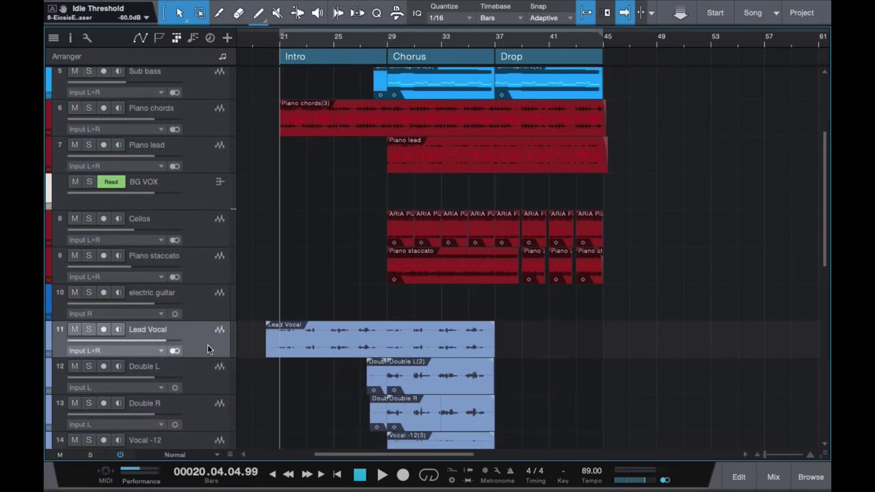
- Show the mixer, solo the Lead Vocal and audition it from the Intro with its inserts and sends turned off
key("F3")
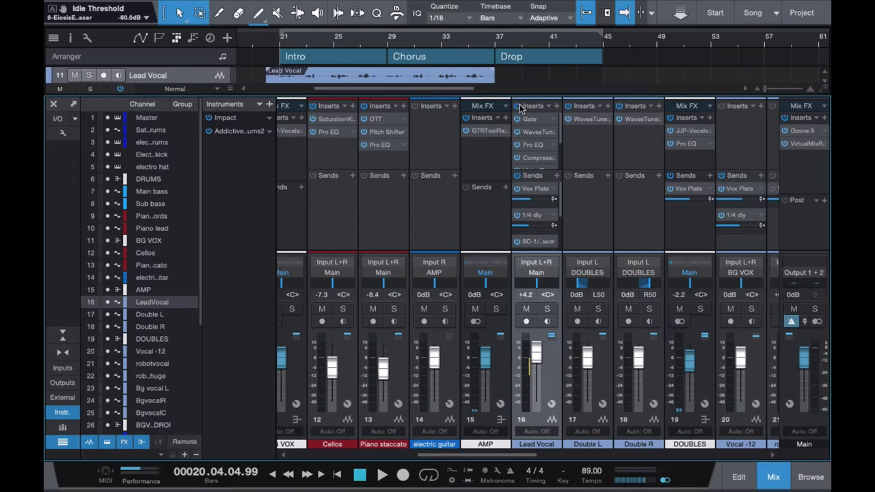
key("space")
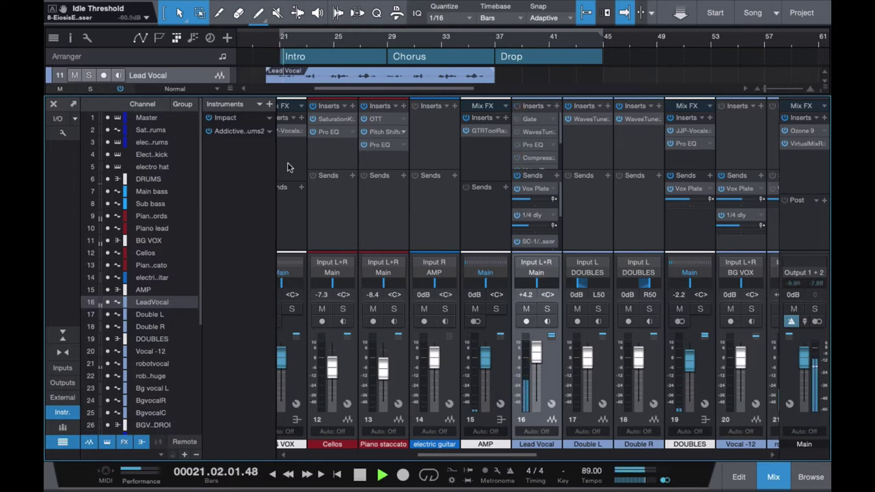
left_click(88, 75)
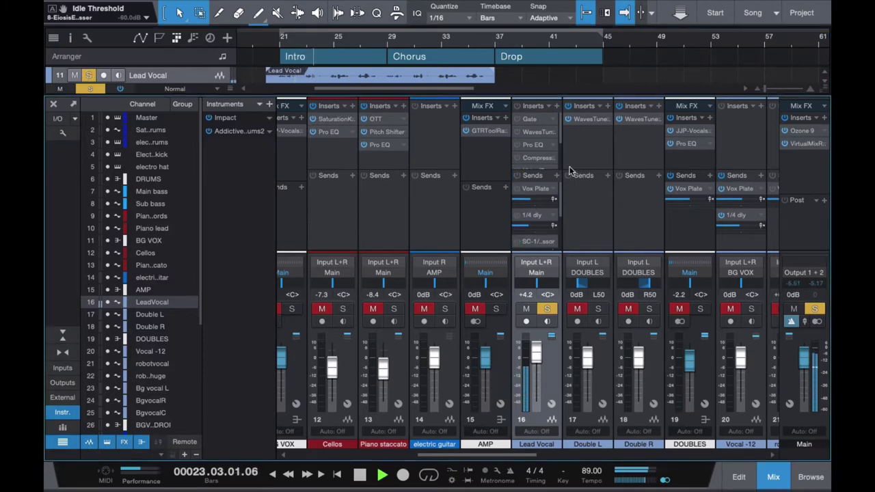
key("space")
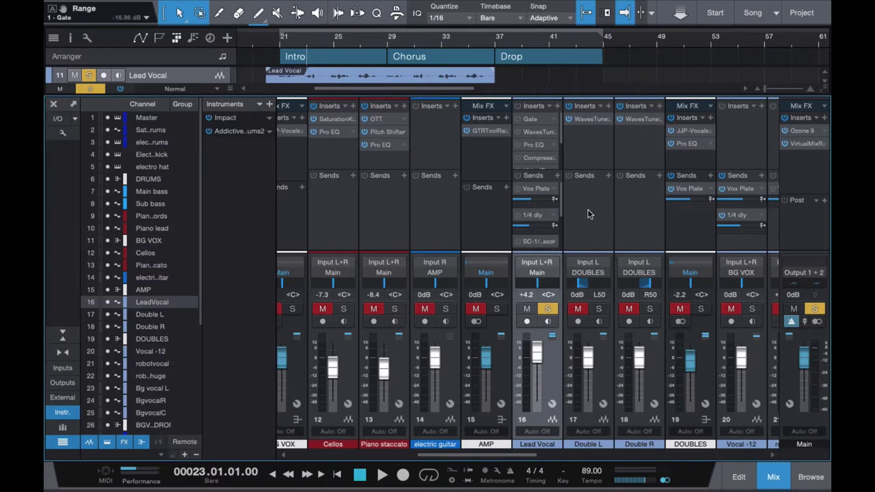
- Turn on the Lead Vocal's Gate, play the vocal from bar 21 with the Gate open, and close the plug-in
left_click(535, 121)
left_click(279, 42)
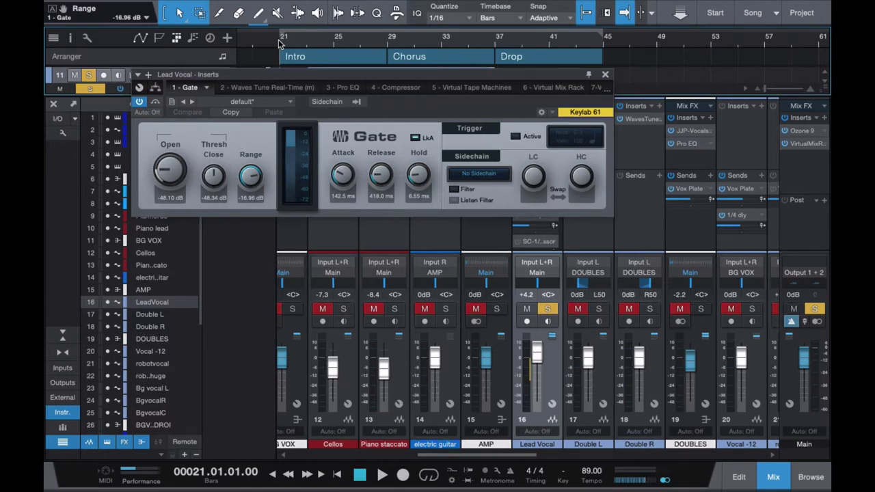
key("space")
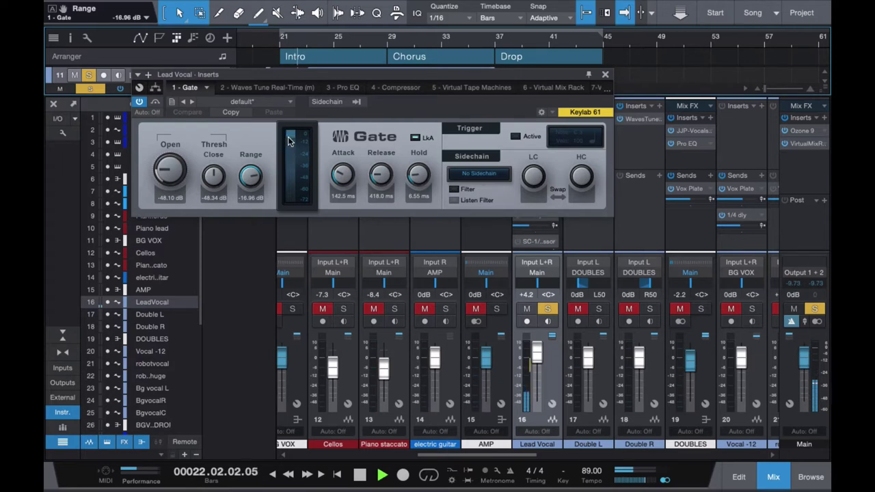
key("space")
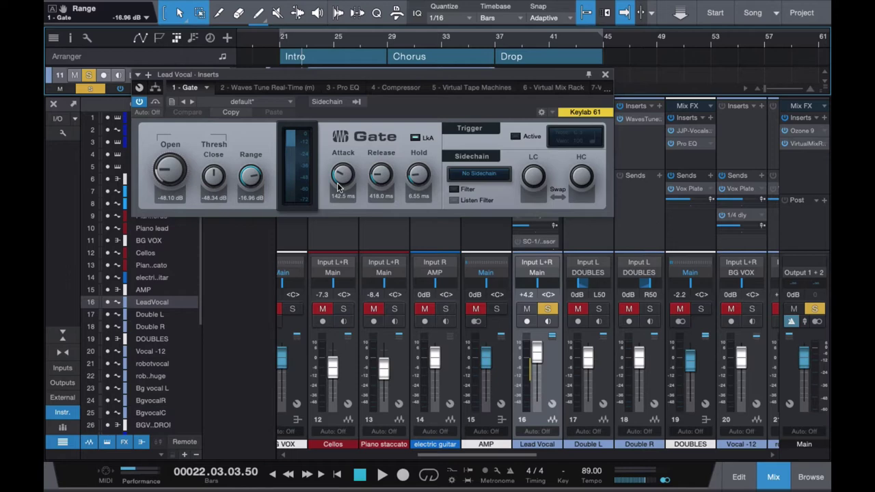
left_click(605, 74)
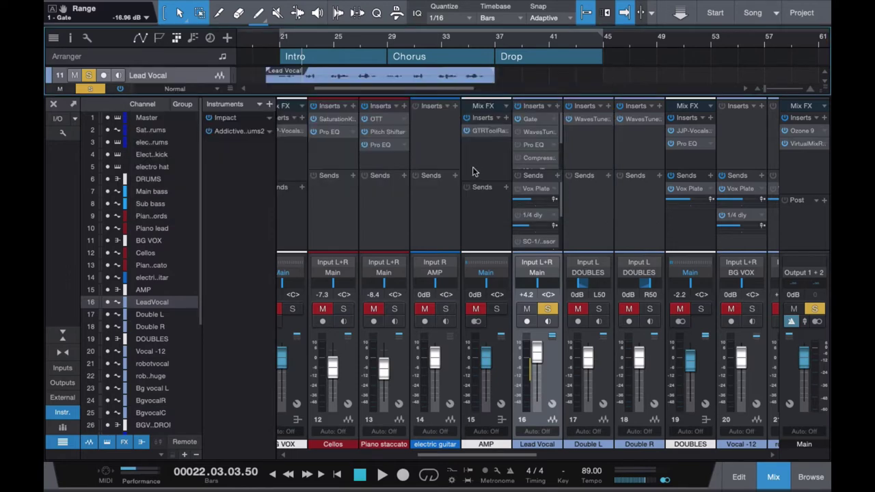
- Turn on Waves Tune Real-Time on the Lead Vocal, audition it from bar 21 and close the plug-in
left_click(533, 132)
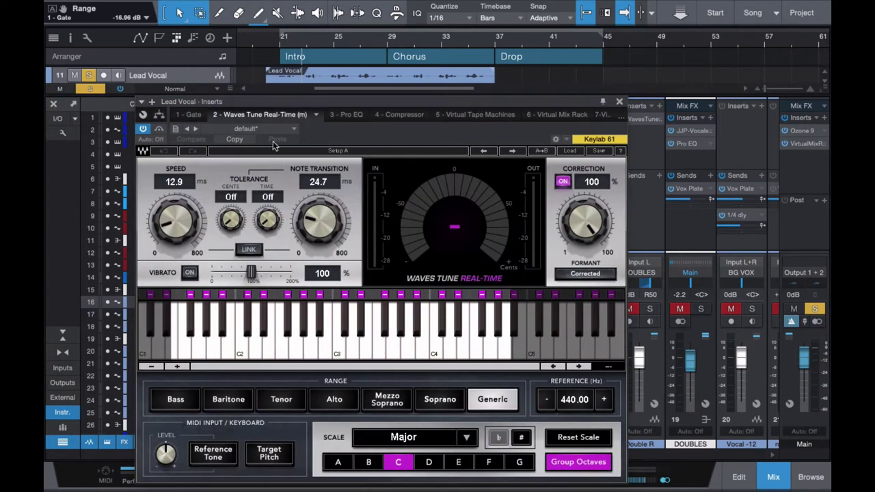
left_click(280, 42)
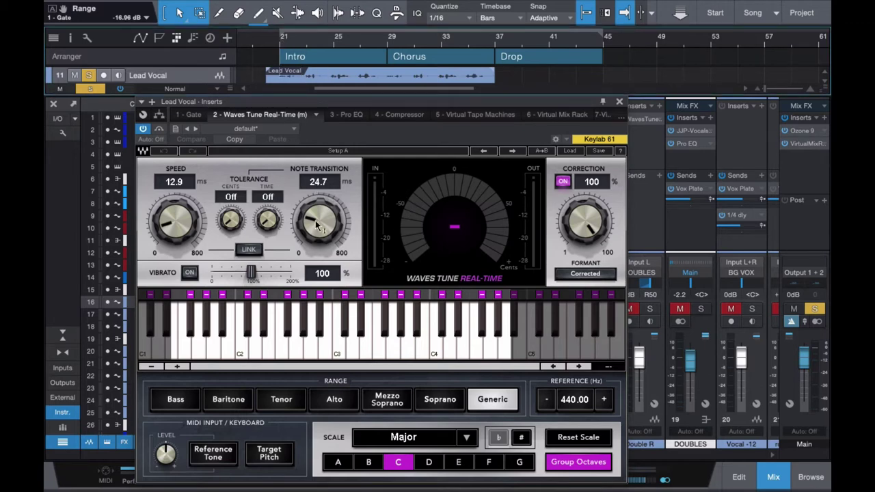
left_click_drag(579, 106, 633, 143)
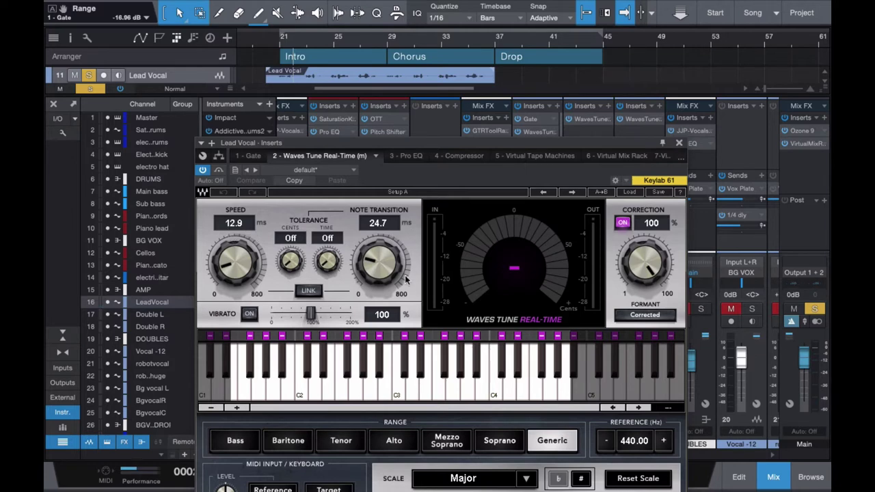
left_click_drag(577, 145, 570, 94)
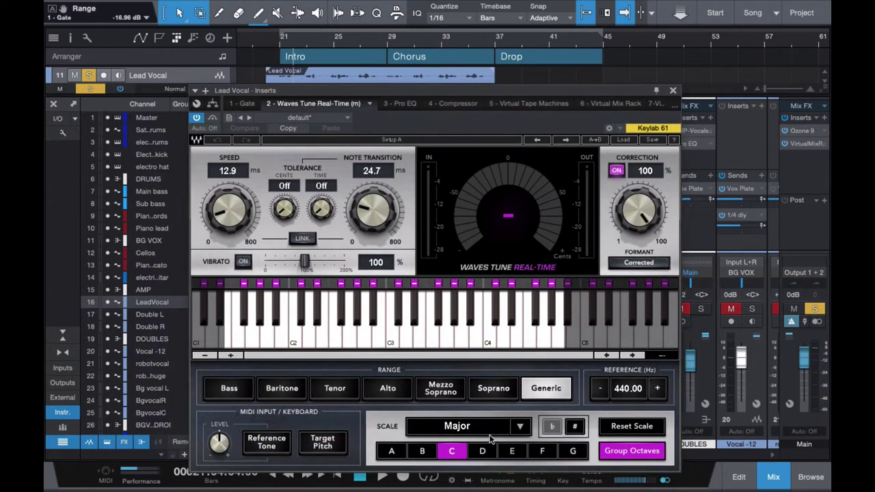
left_click(283, 45)
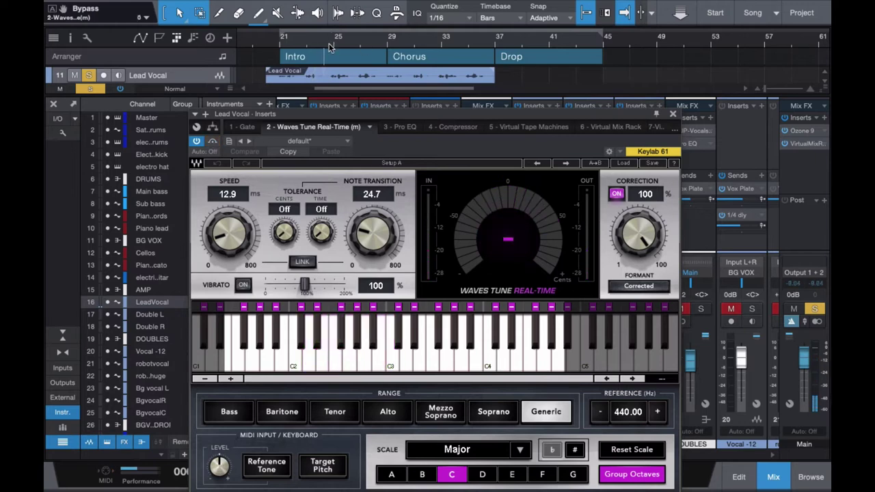
left_click(673, 115)
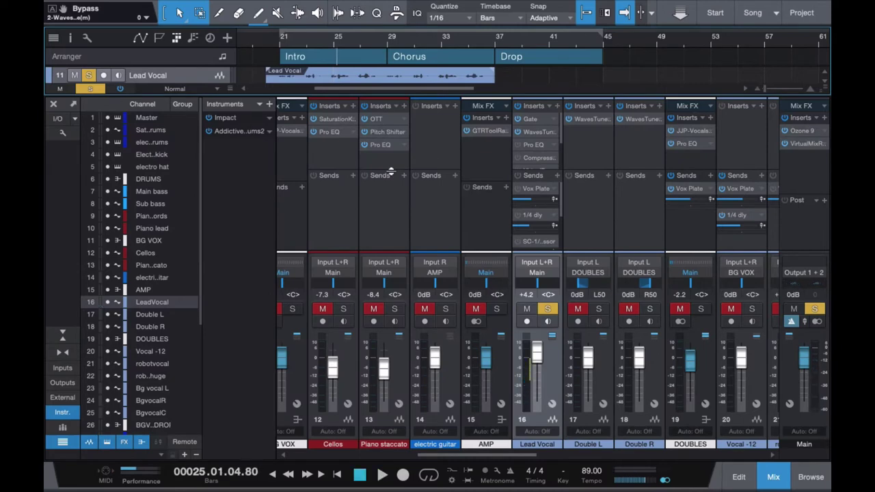
left_click(535, 133)
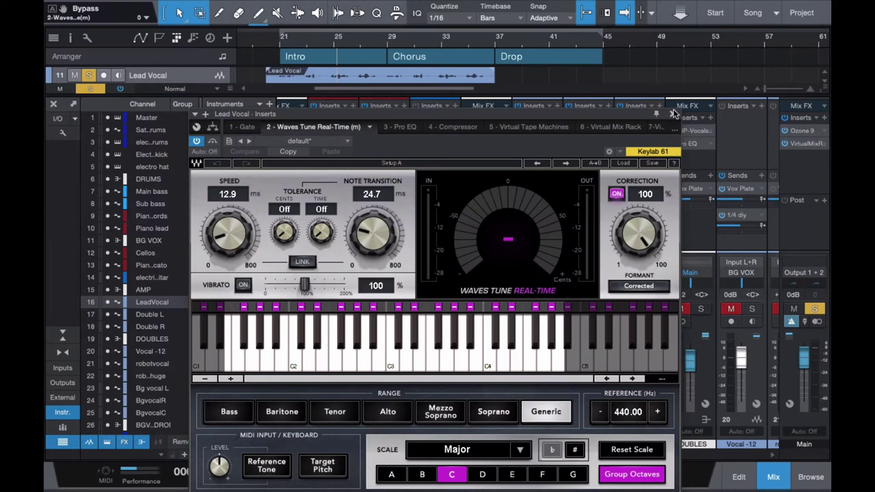
left_click(674, 115)
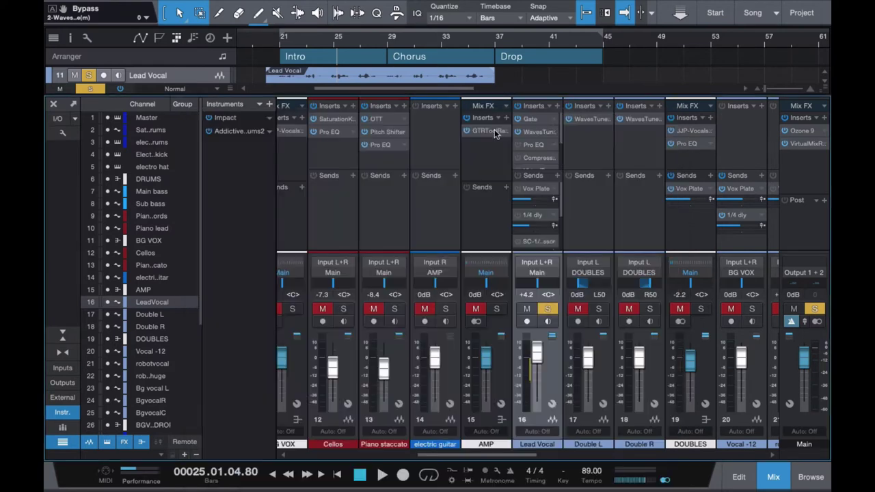
- Turn on the Lead Vocal's Pro EQ, compare it bypassed and active from bar 21, and close it
left_click(533, 146)
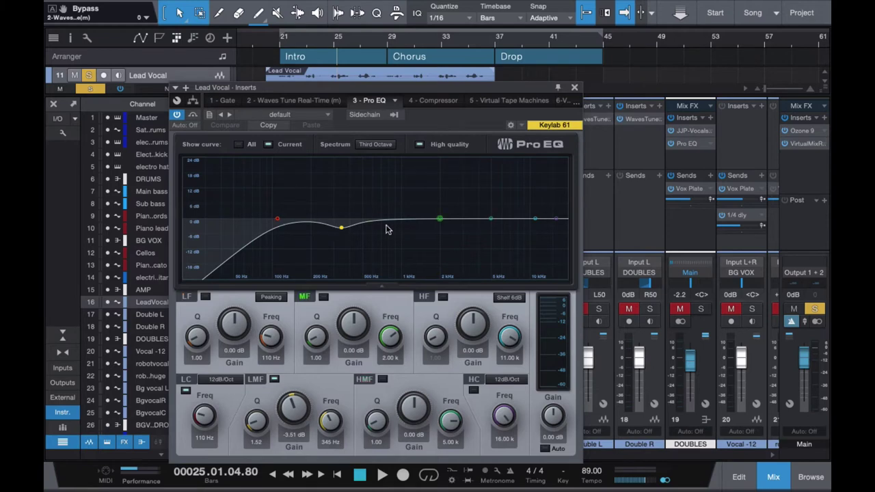
left_click(283, 44)
key("space")
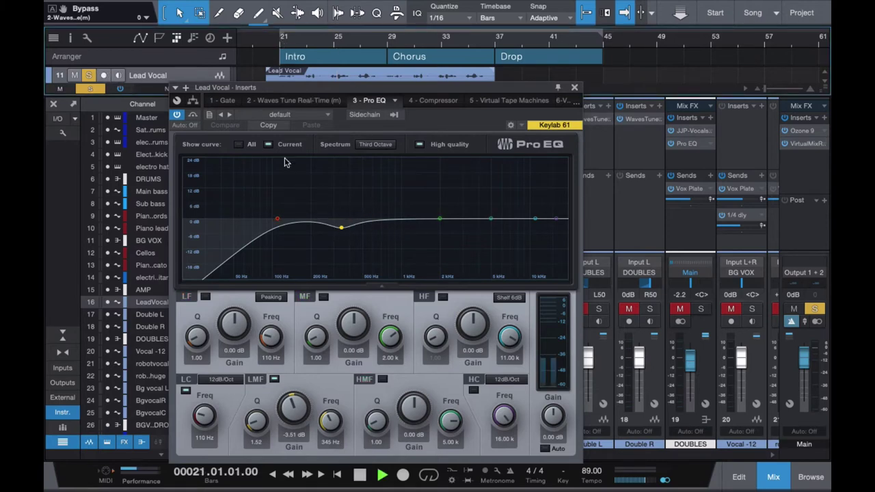
left_click(193, 115)
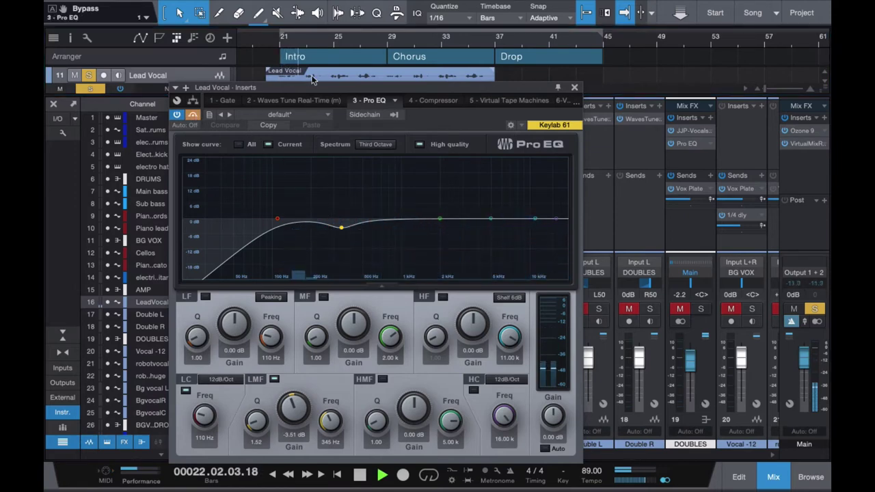
left_click(194, 116)
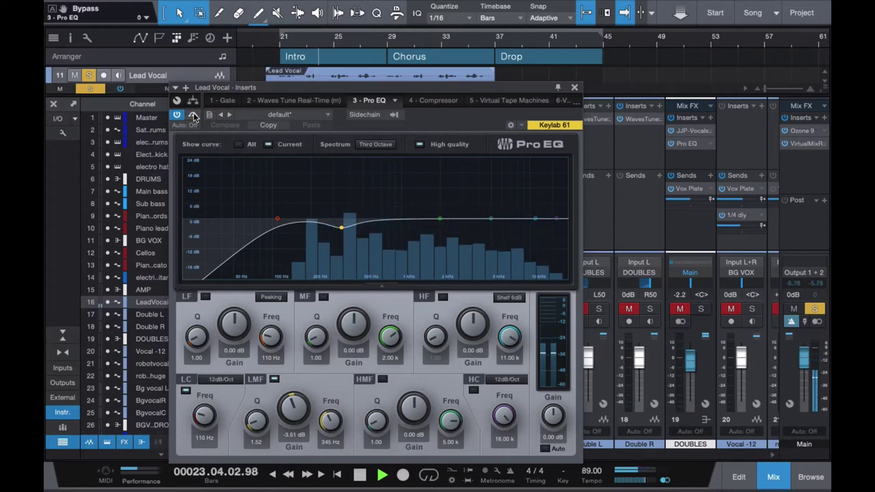
key("space")
left_click(574, 87)
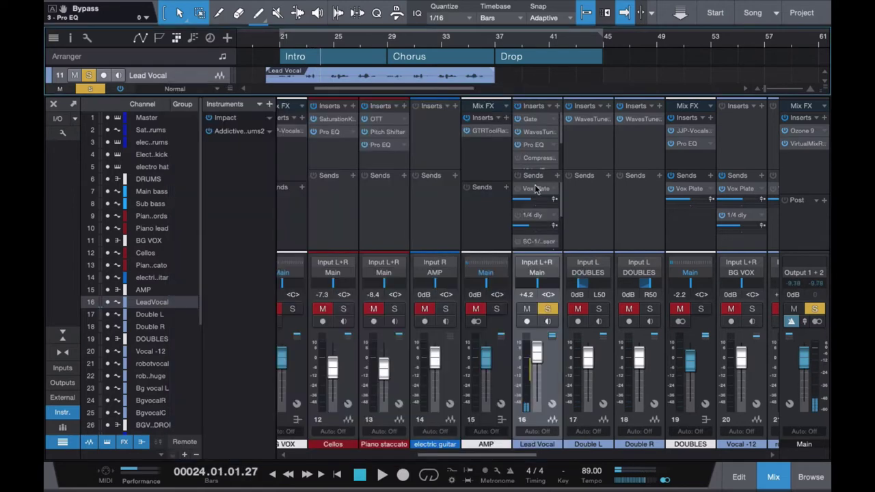
- Turn on the Lead Vocal's Compressor, play the vocal from bar 21 through it, and close the plug-in
scroll(529, 137, "down", 2)
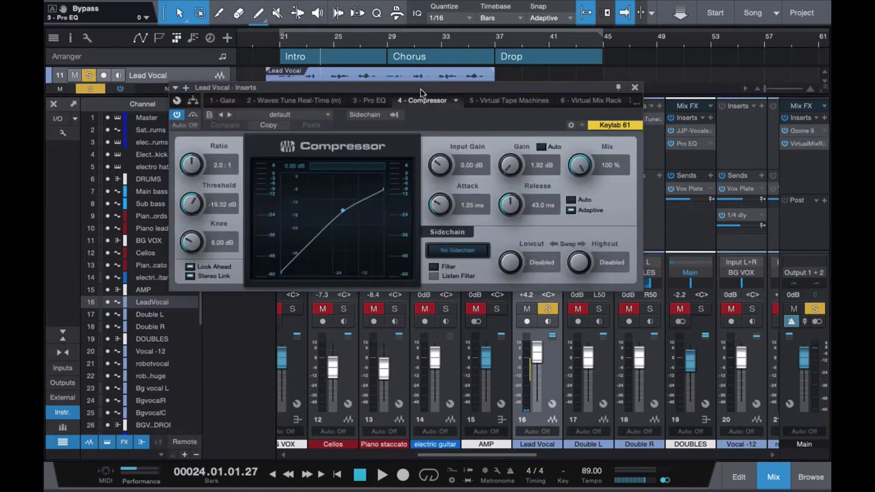
left_click(280, 44)
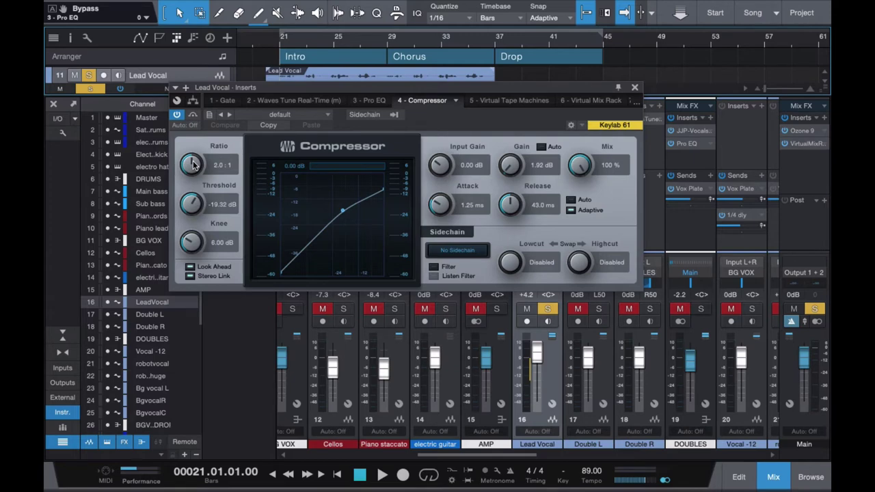
key("space")
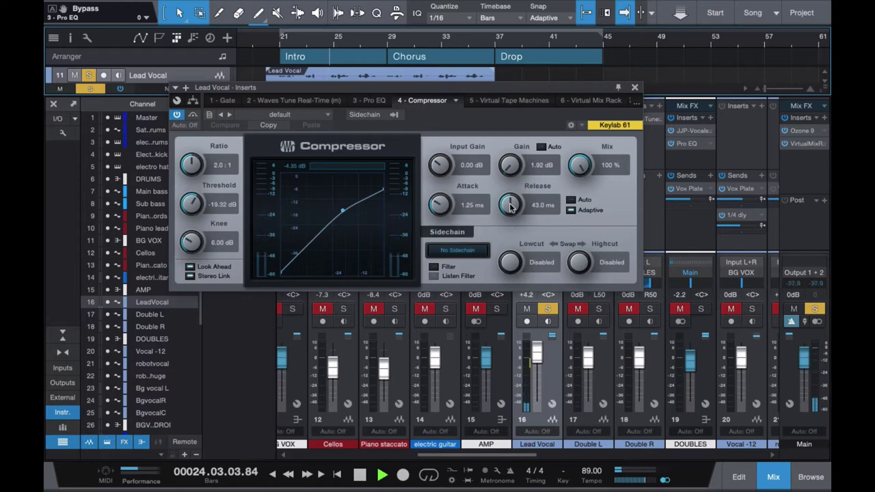
left_click(635, 89)
key("space")
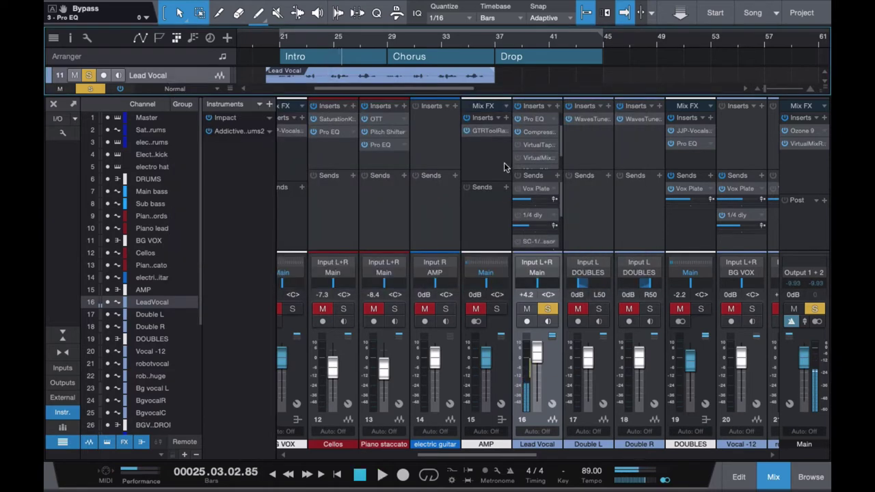
- Turn on Virtual Tape Machines on the Lead Vocal, close the plug-in and play the vocal through it
left_click(537, 145)
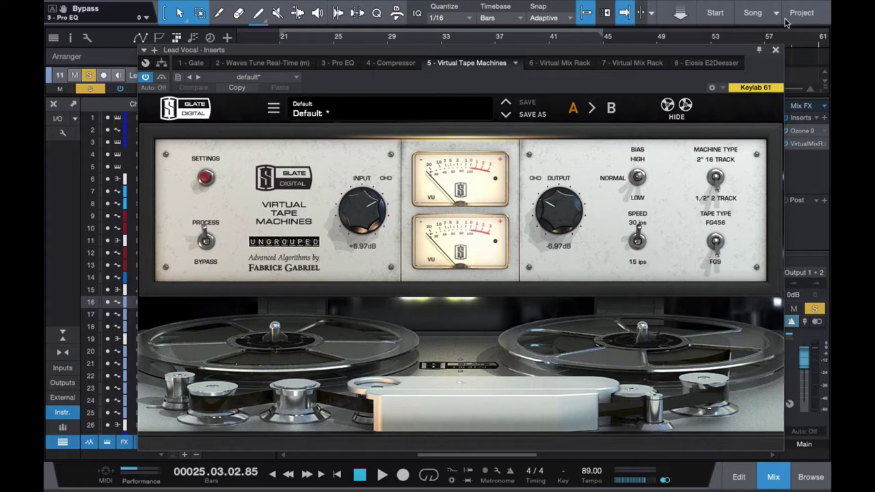
left_click(775, 50)
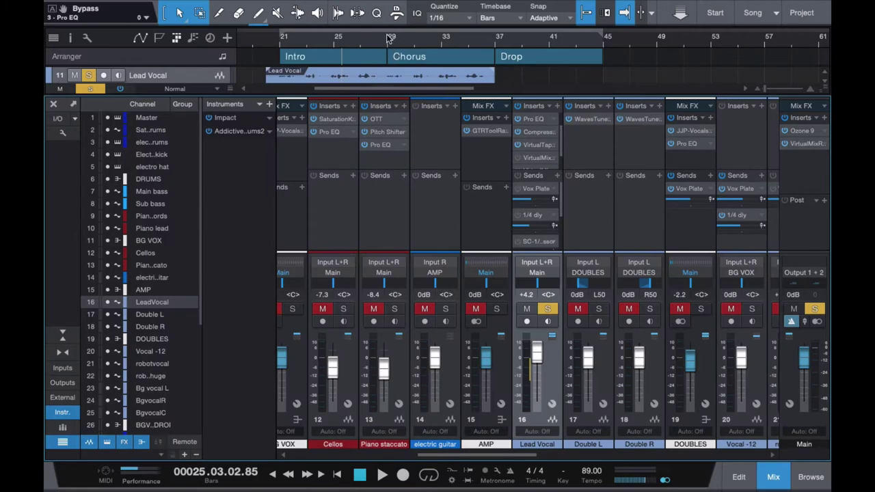
key("space")
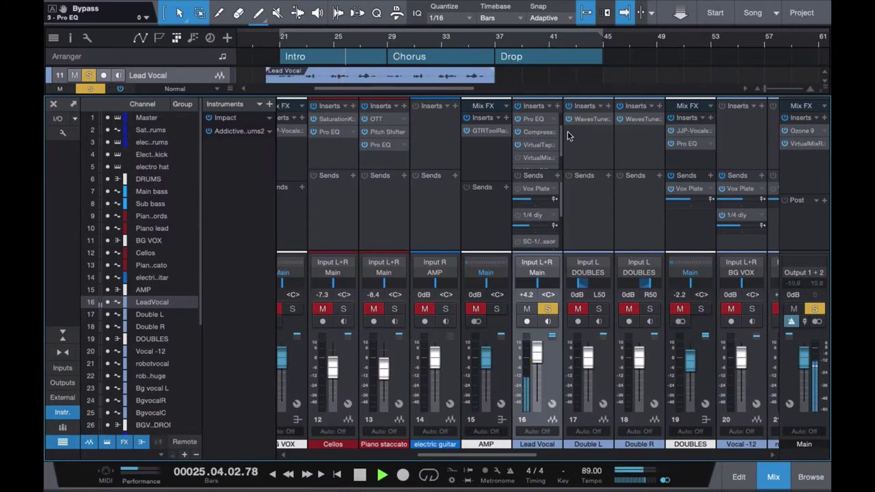
scroll(540, 140, "down", 1)
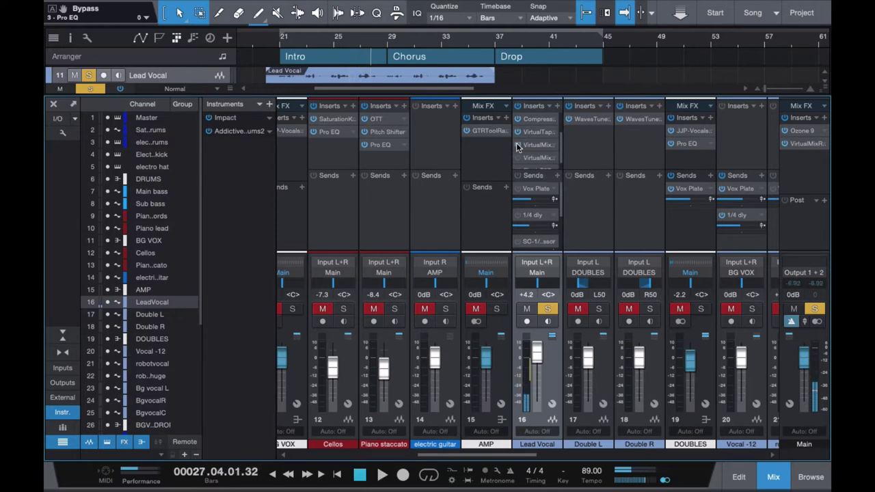
- Turn on the first Virtual Mix Rack on the Lead Vocal, play the vocal from bar 21 through it, and close the plug-in
double_click(537, 146)
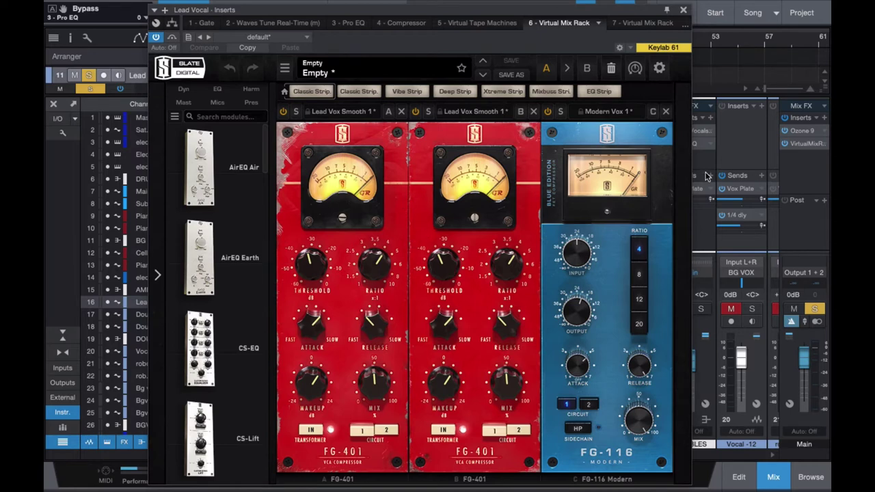
left_click_drag(568, 10, 581, 36)
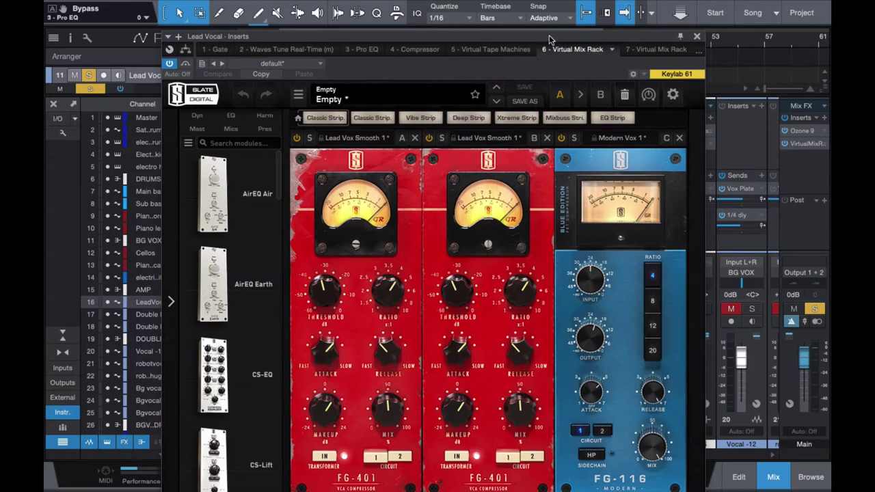
left_click_drag(554, 38, 553, 77)
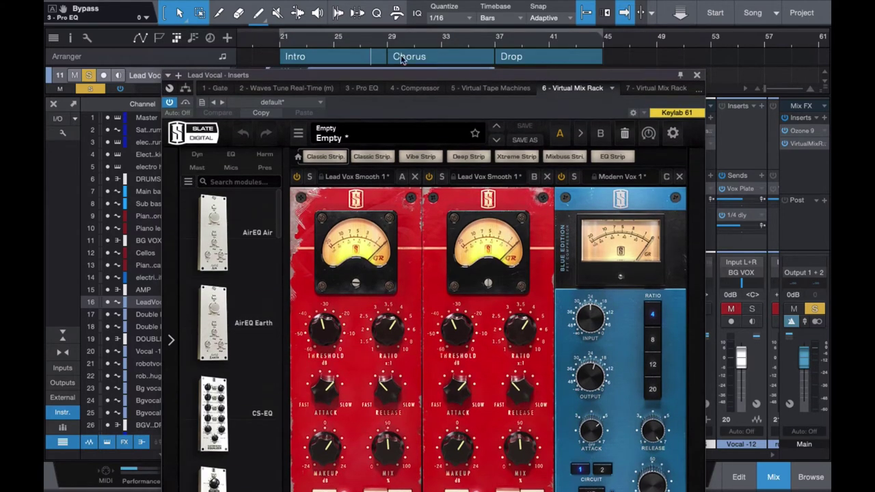
left_click(282, 44)
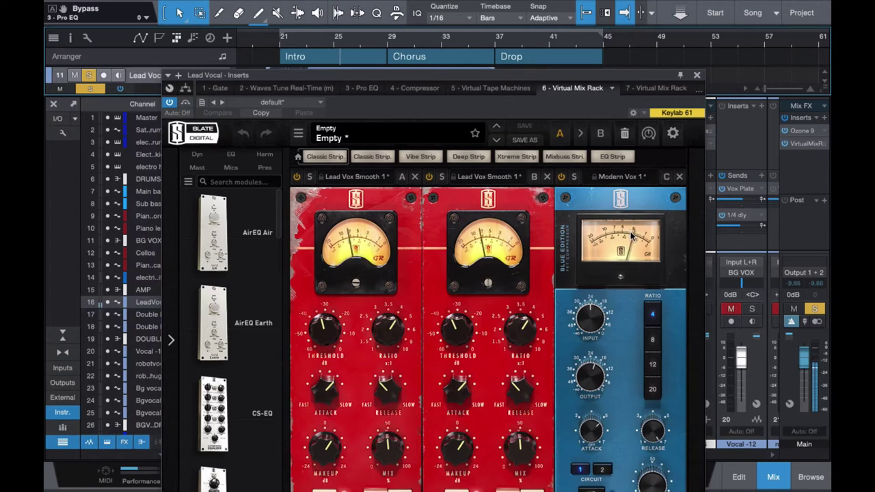
left_click(696, 75)
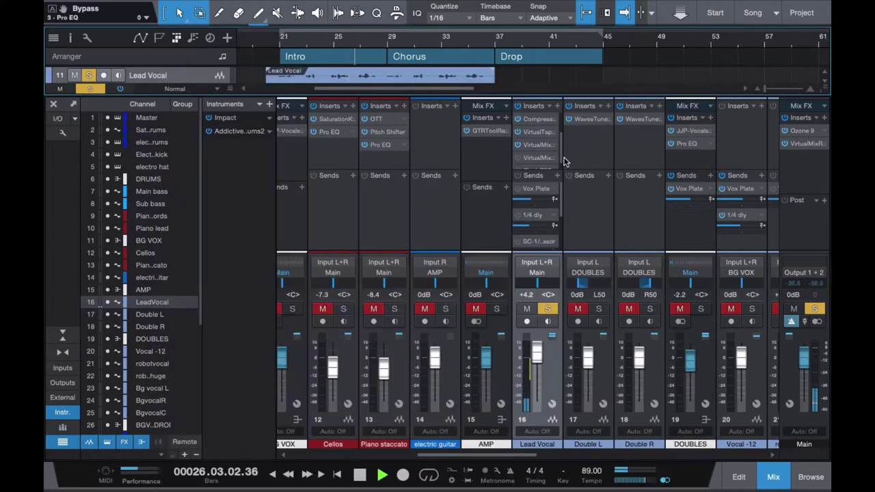
key("space")
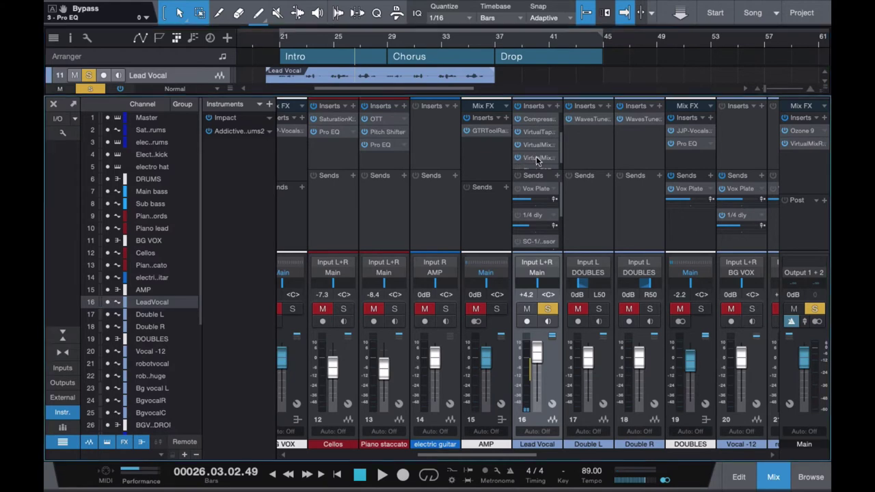
- Turn on and open the Lead Vocal's second Virtual Mix Rack, and inspect the FG-S EQ's HMF and LMF frequency and gain settings
left_click(536, 159)
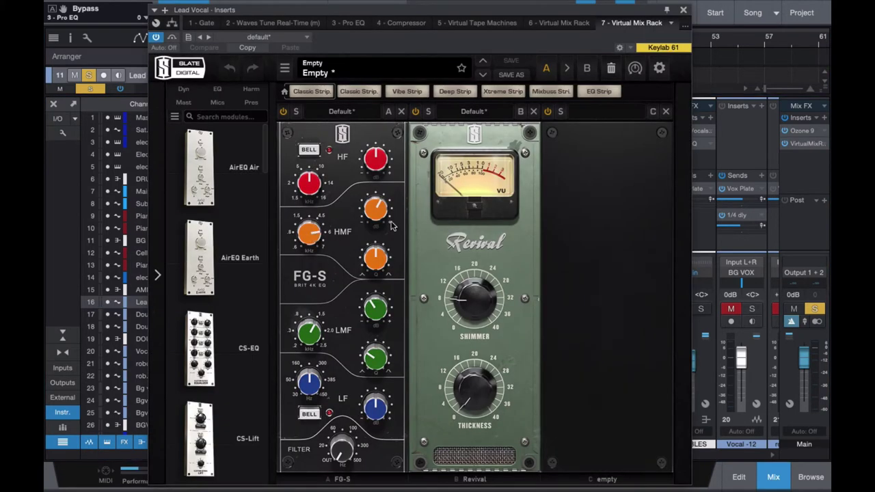
mouse_move(377, 212)
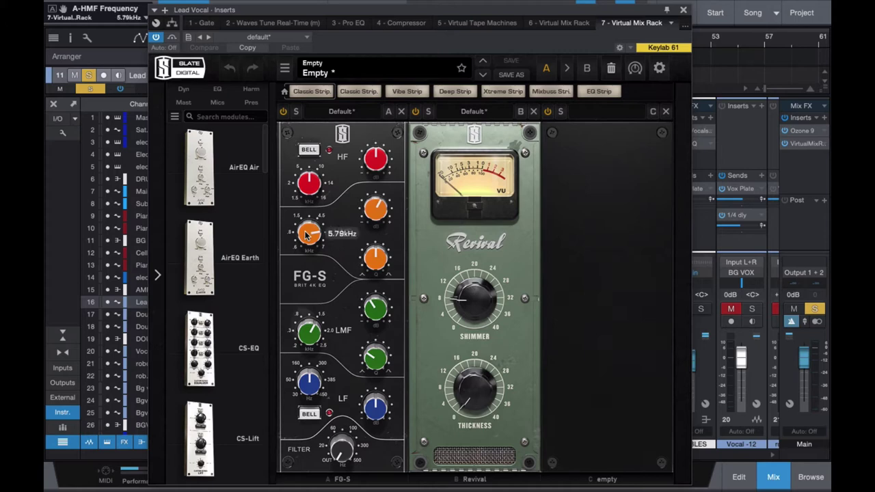
mouse_move(313, 331)
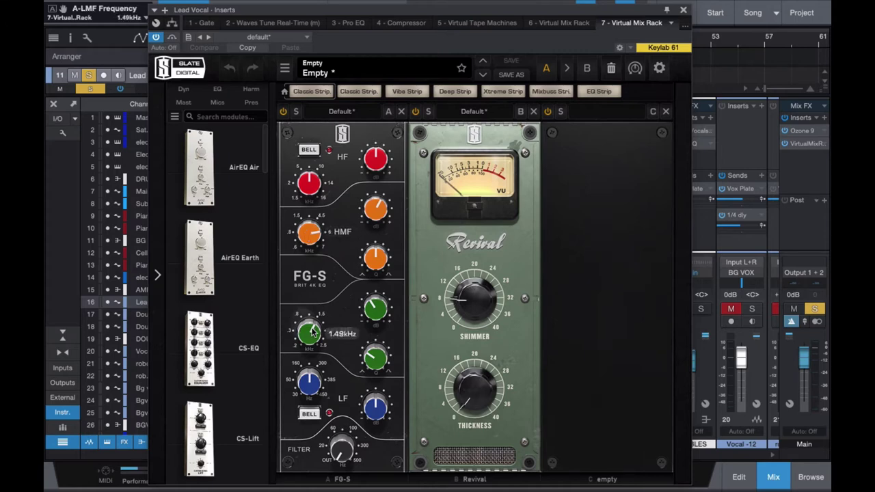
mouse_move(380, 315)
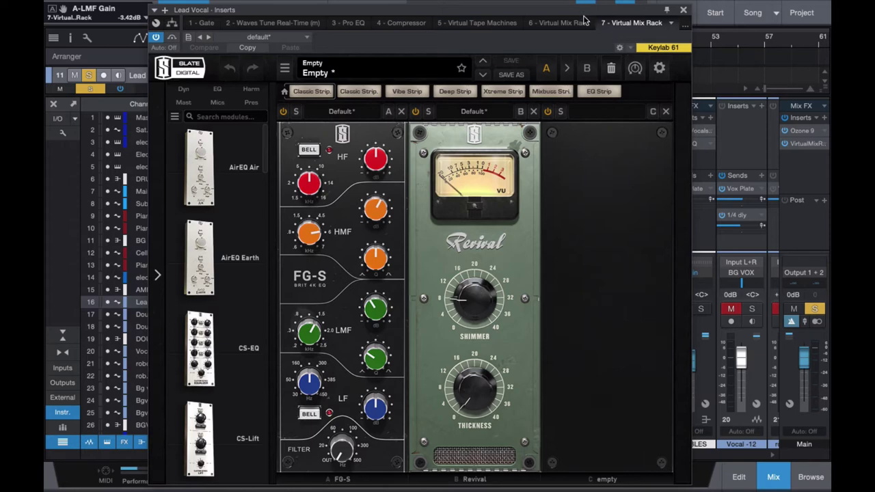
- Play the Lead Vocal, compare the Revival module switched off and on, and close the second Virtual Mix Rack
left_click_drag(587, 10, 571, 94)
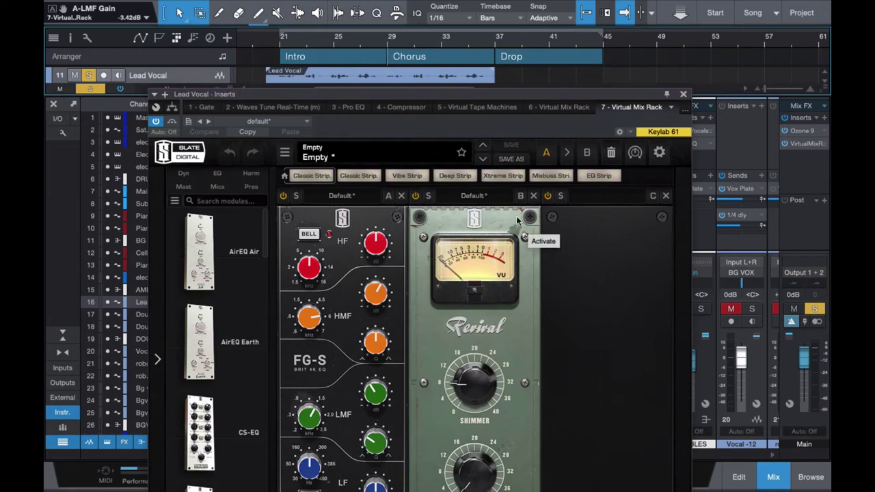
key("space")
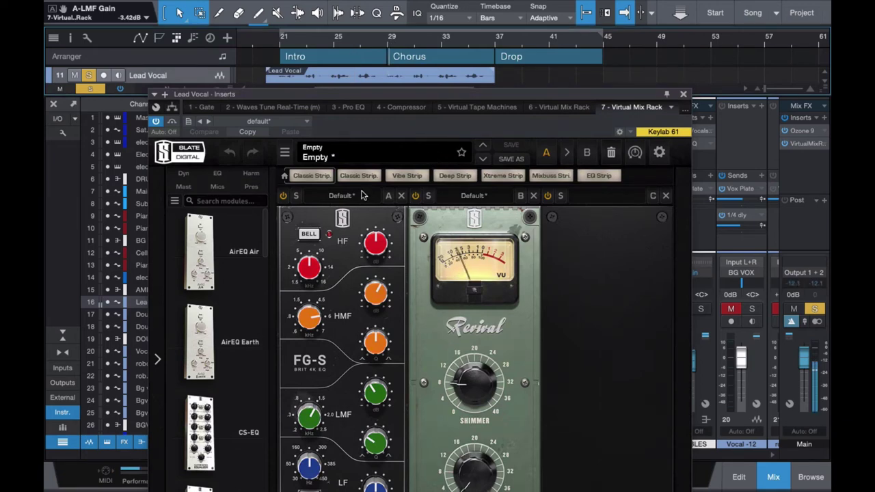
left_click(415, 197)
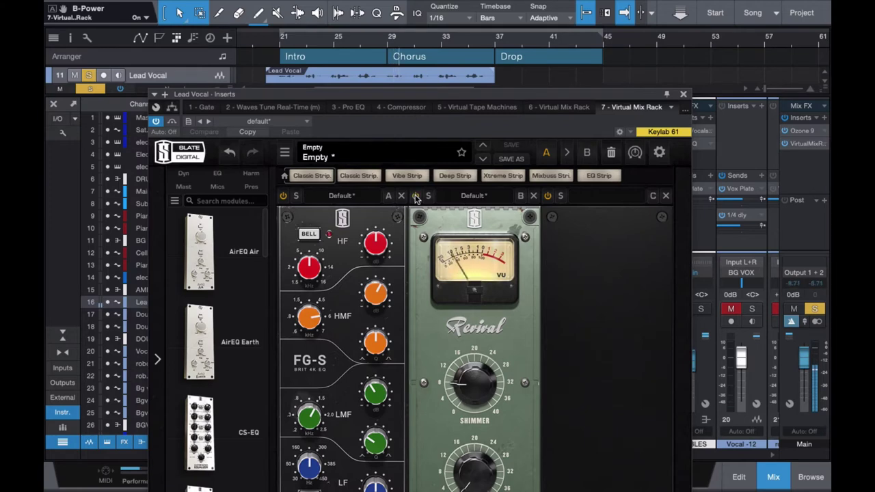
left_click(682, 95)
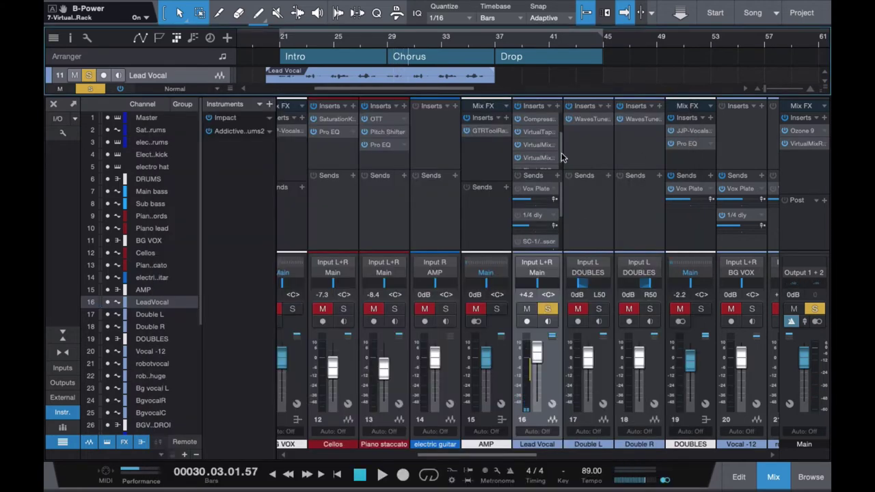
- Turn on the Eiosis E2Deesser on the Lead Vocal, view its settings and close the plug-in
left_click_drag(561, 153, 560, 163)
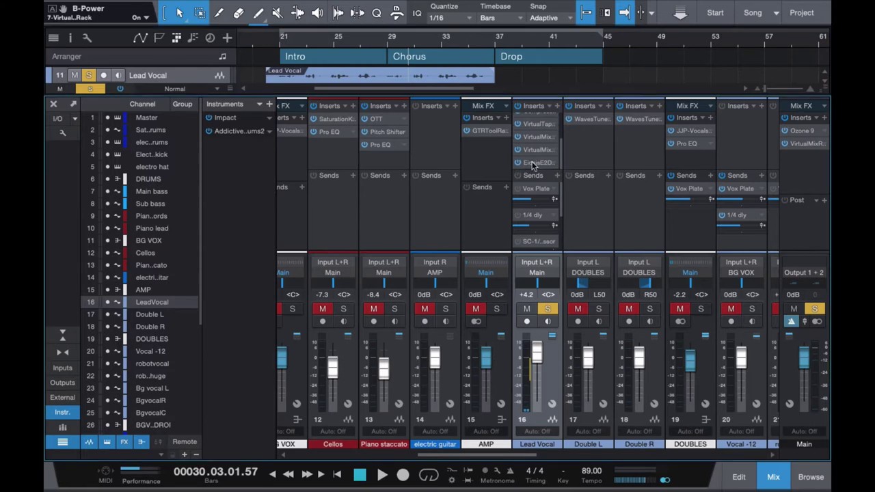
left_click(531, 163)
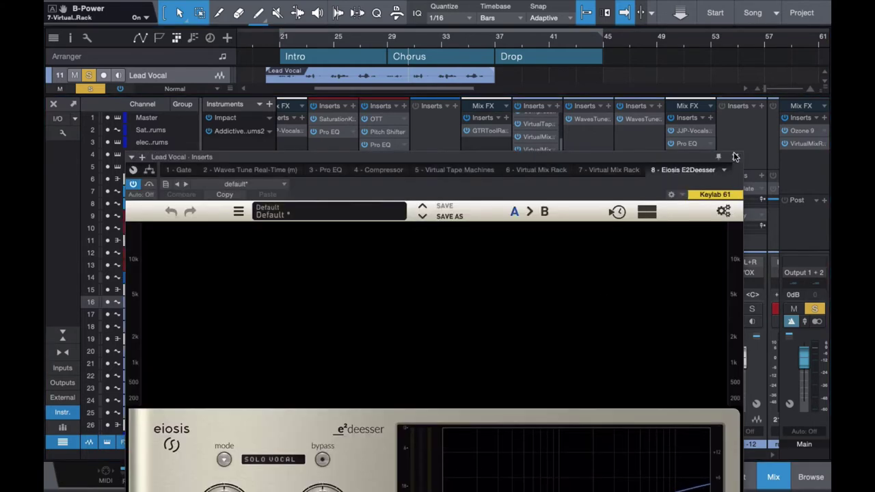
key("Escape")
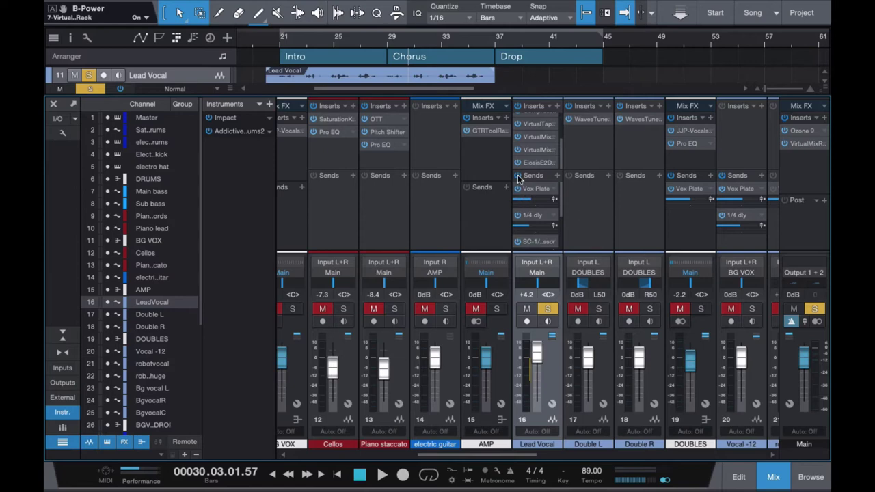
- Activate the Lead Vocal's Vox Plate send, review Little Plate's reverb settings on the Vox Plate FX channel, and close the plug-in
scroll(584, 210, "right", 5)
scroll(584, 209, "right", 10)
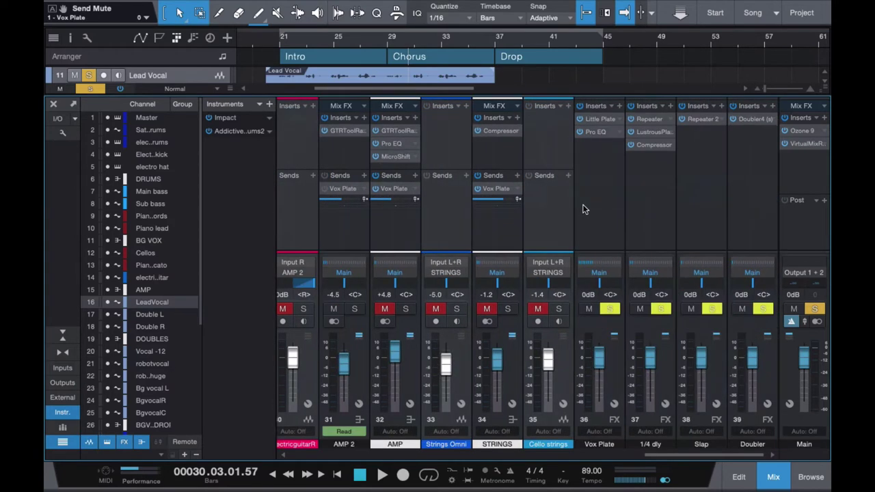
left_click(601, 206)
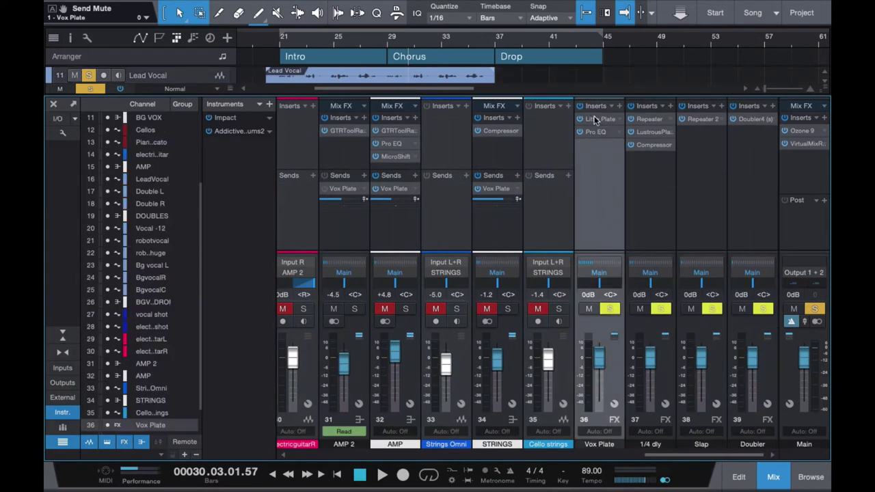
left_click(595, 120)
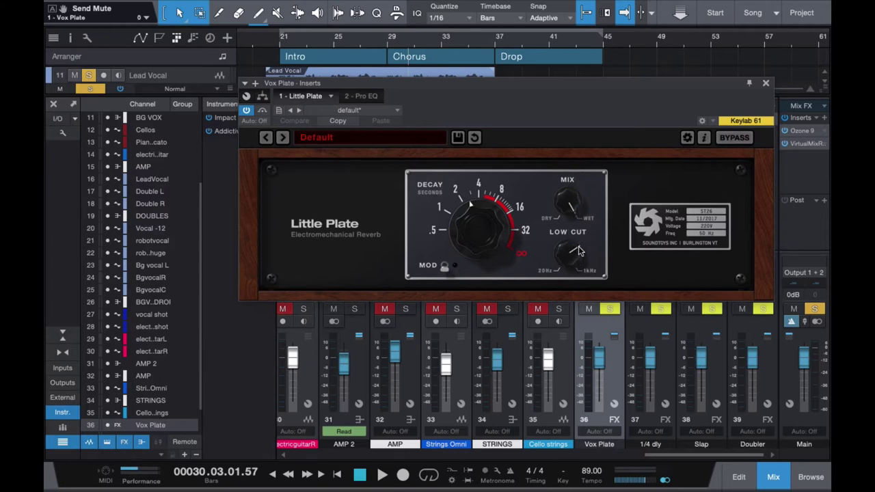
left_click(766, 82)
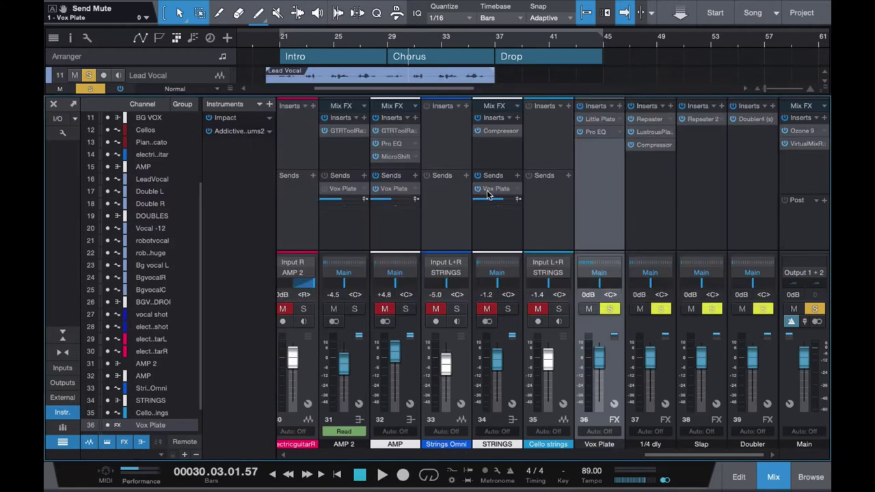
- Play the Lead Vocal from bar 21 with the Vox Plate reverb and stop playback
left_click(277, 39)
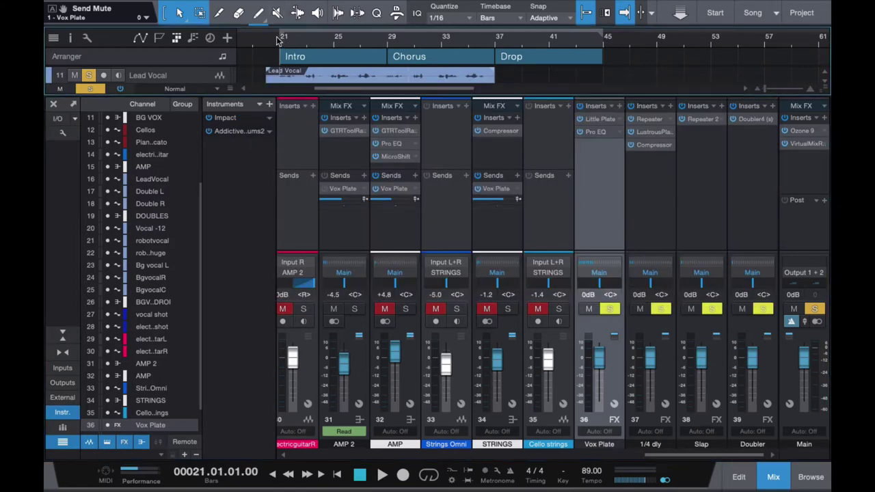
key("space")
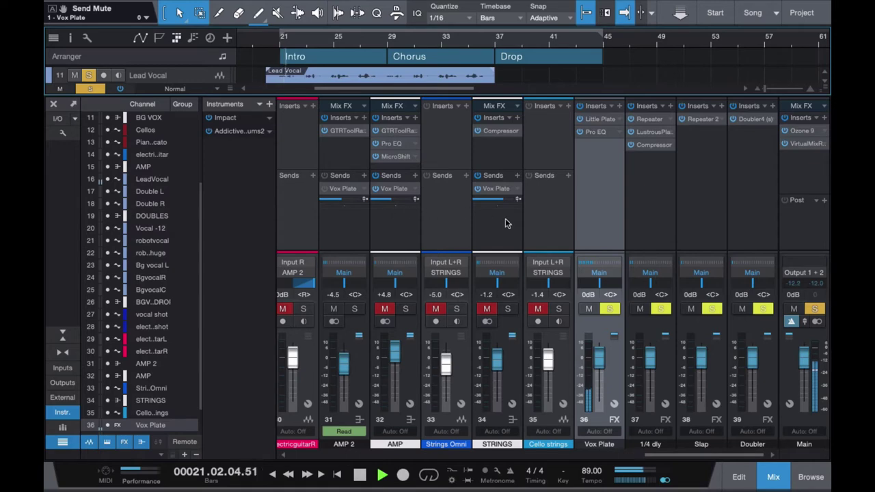
key("space")
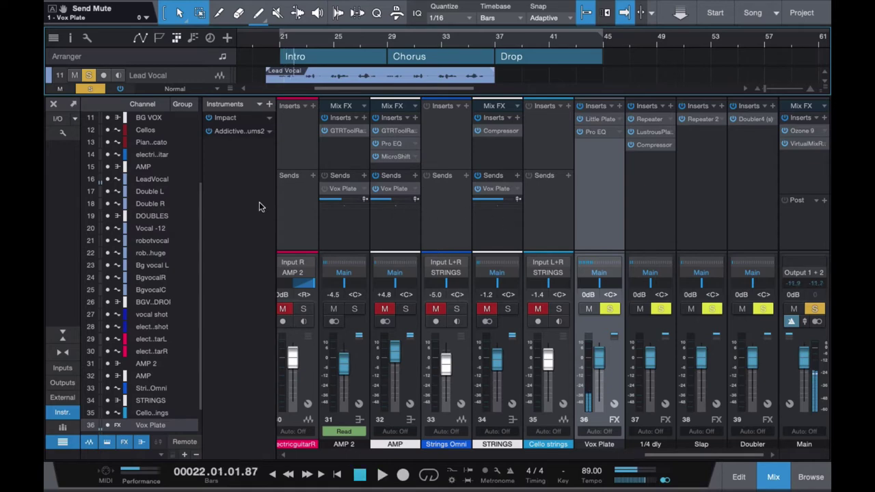
- Activate the Lead Vocal's 1/4 dly send and open the Repeater plug-in on the 1/4 dly FX channel
scroll(391, 233, "left", 10)
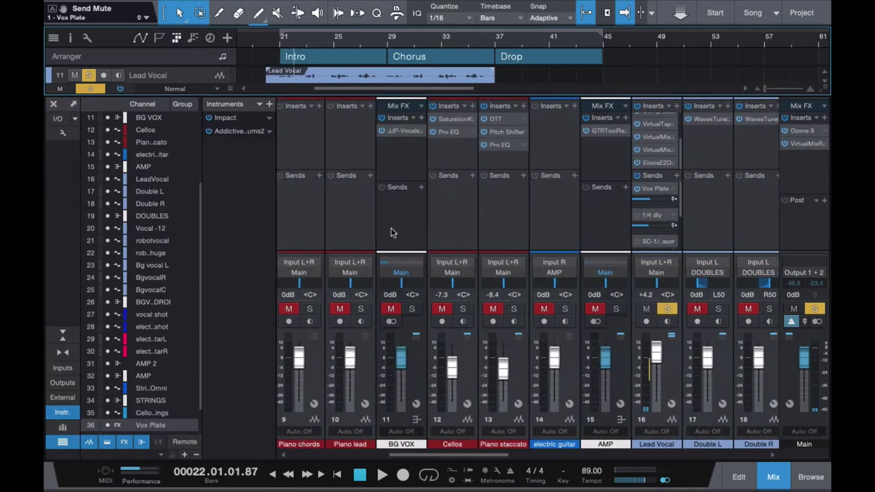
scroll(391, 233, "left", 4)
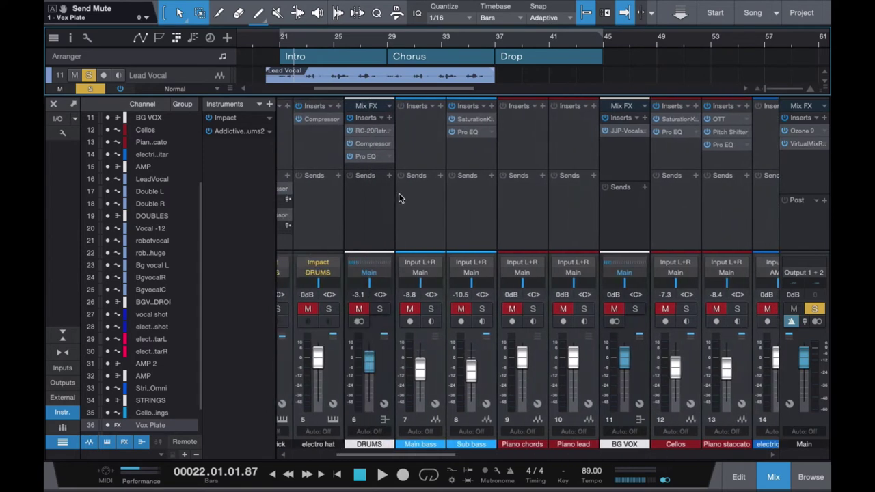
scroll(473, 235, "right", 7)
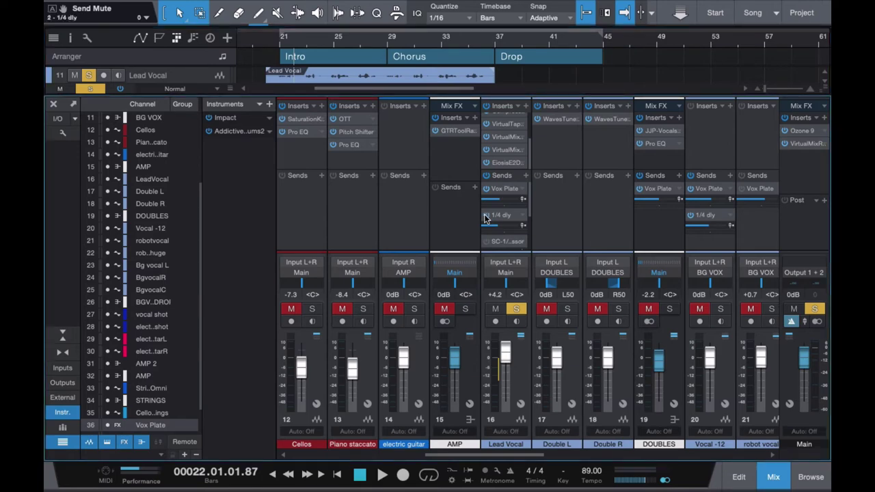
scroll(600, 225, "right", 15)
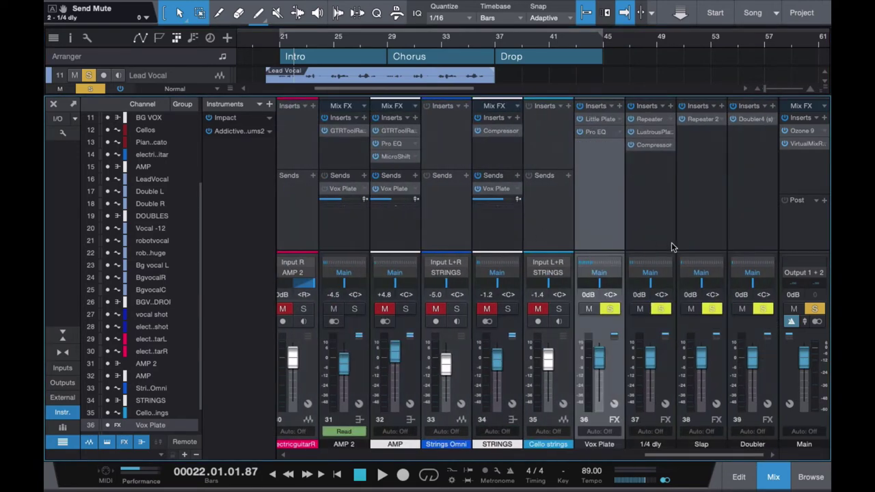
left_click(671, 244)
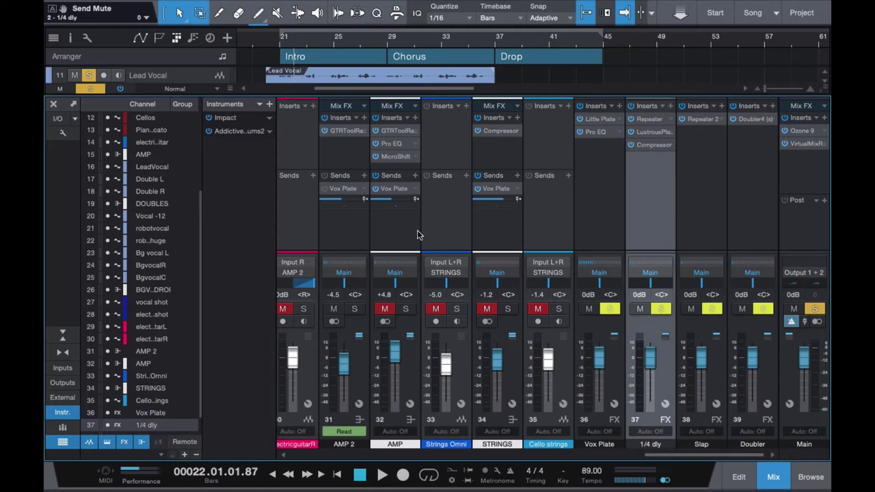
key("e")
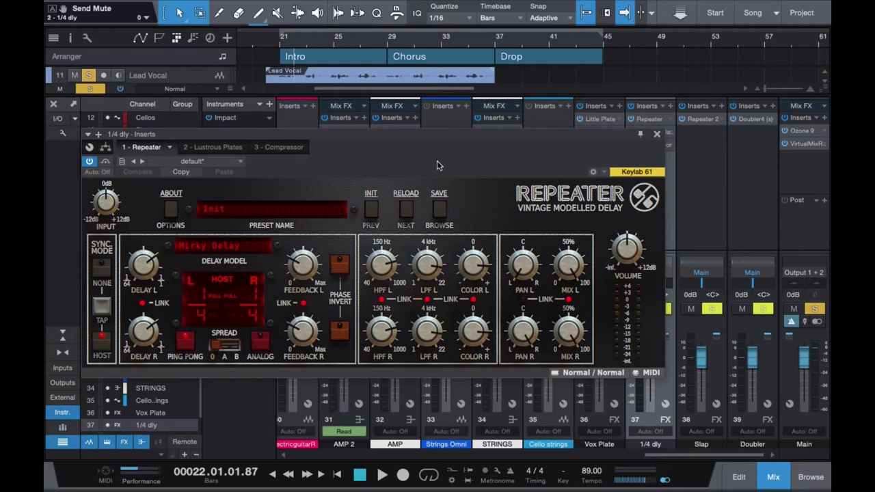
- View Repeater's delay model list, keep Mirky Delay, and play the Lead Vocal from bar 21 through the delay
left_click(281, 40)
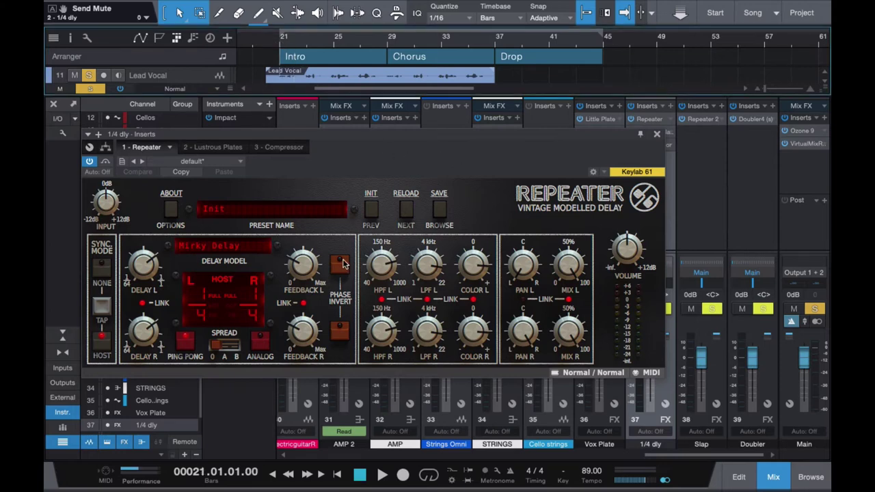
left_click(220, 253)
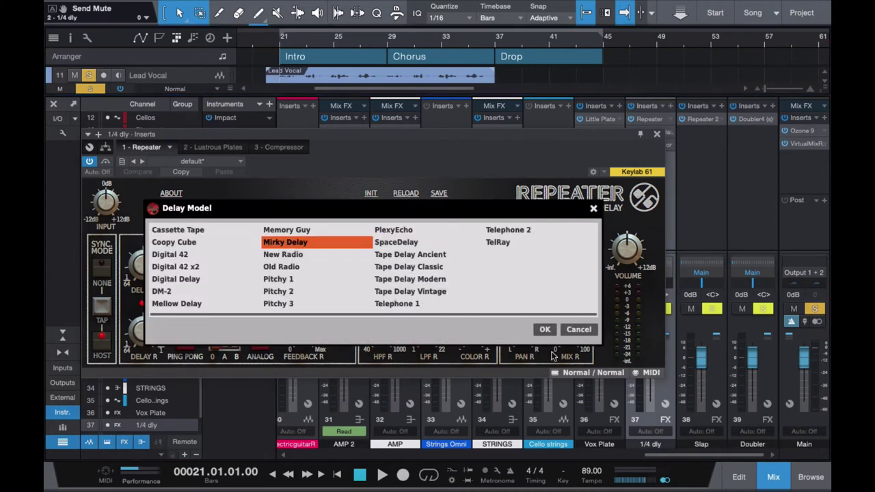
left_click(544, 329)
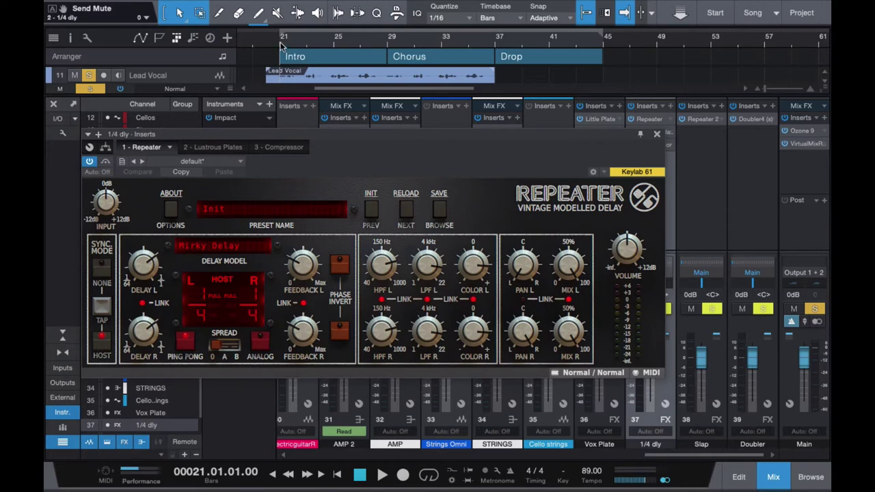
key("space")
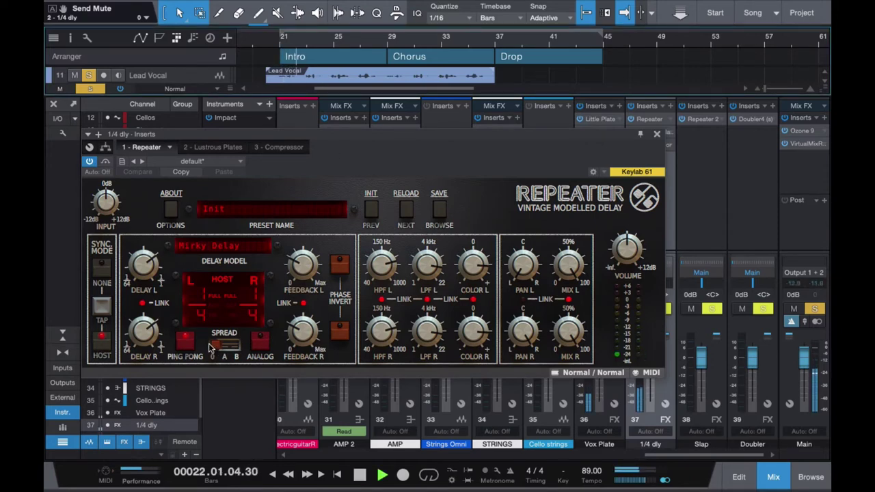
key("space")
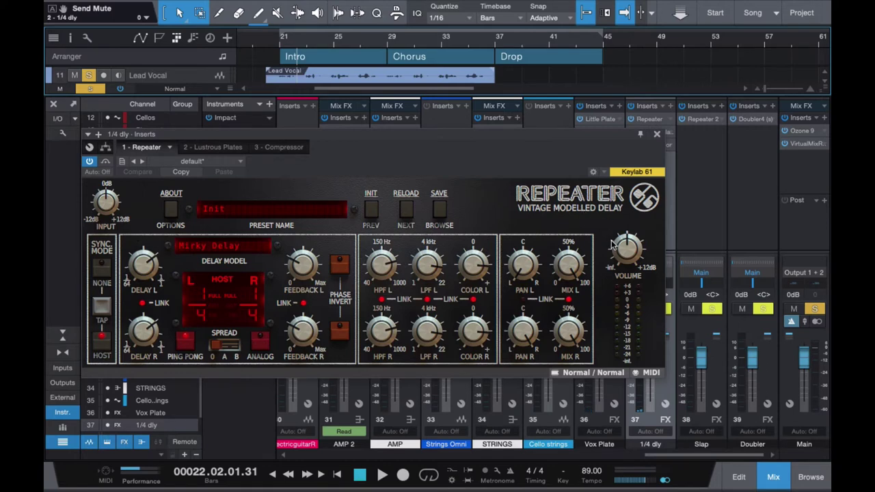
- Play the Lead Vocal on from bar 22 through the 1/4 dly, close Repeater, and stop playback
key("space")
left_click(656, 135)
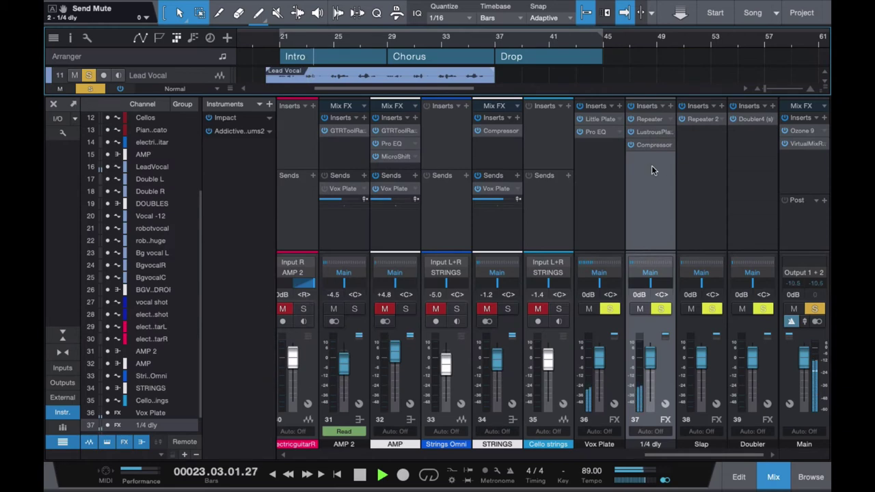
key("space")
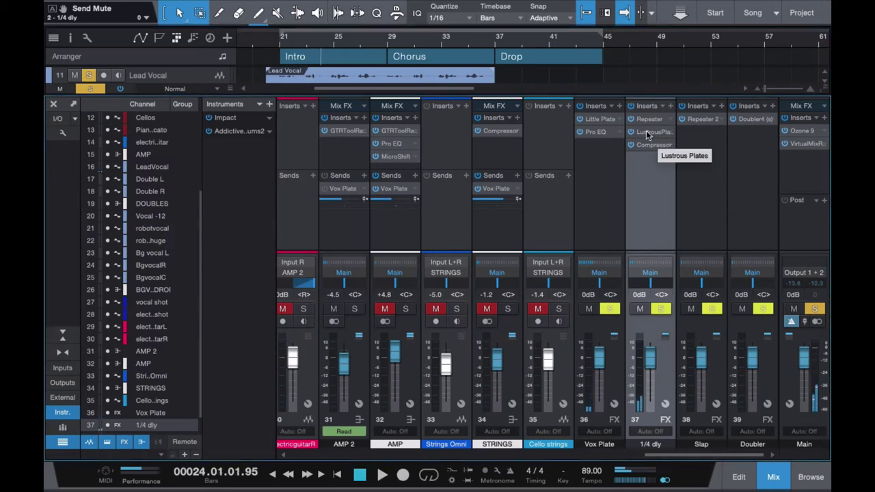
- Review Lustrous Plates and the sidechained Compressor on the 1/4 dly channel, playing the vocal to watch the compression, and close both plug-ins
left_click(648, 133)
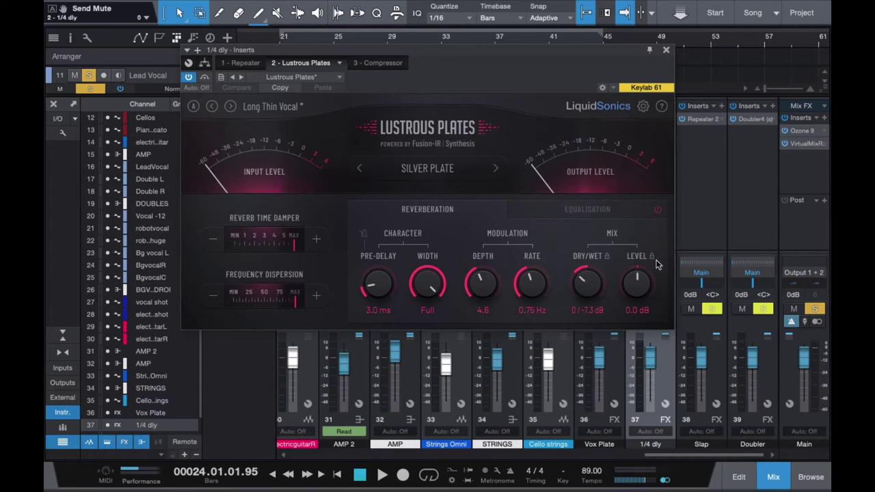
left_click(666, 50)
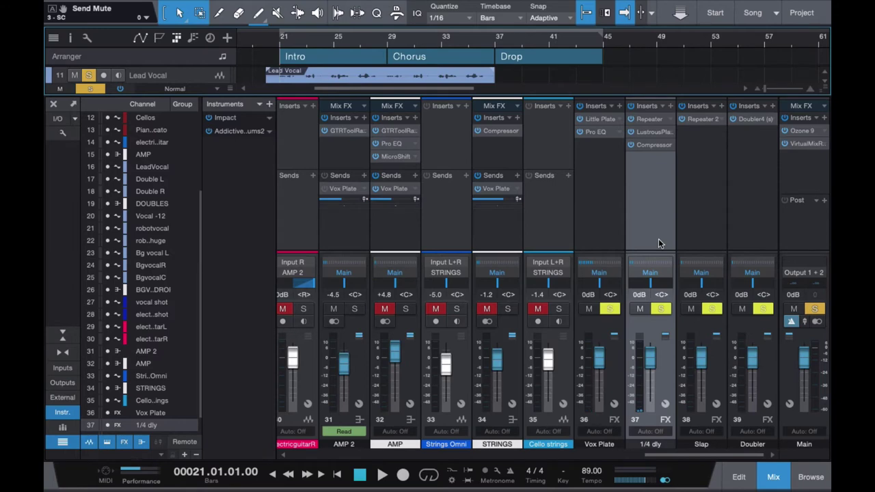
left_click(649, 145)
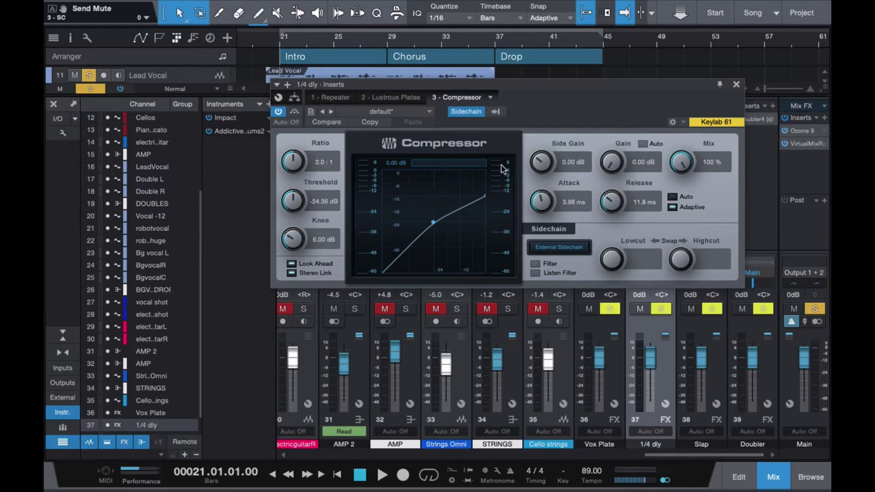
key("space")
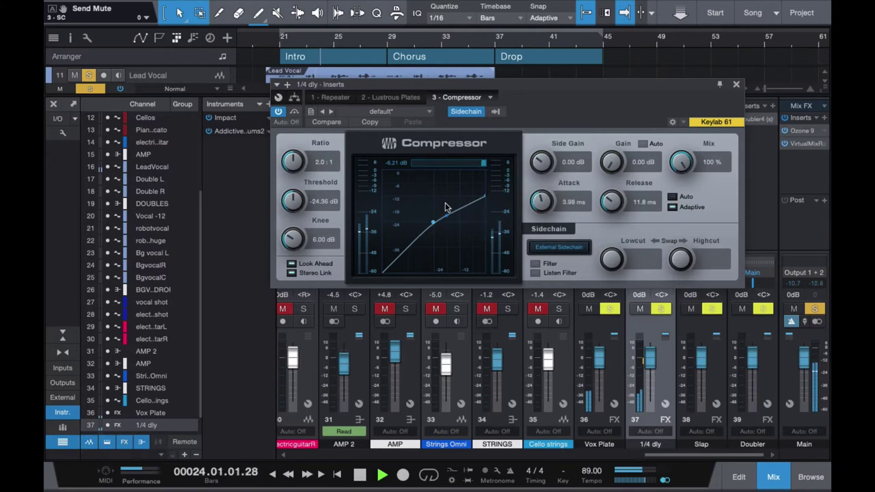
key("space")
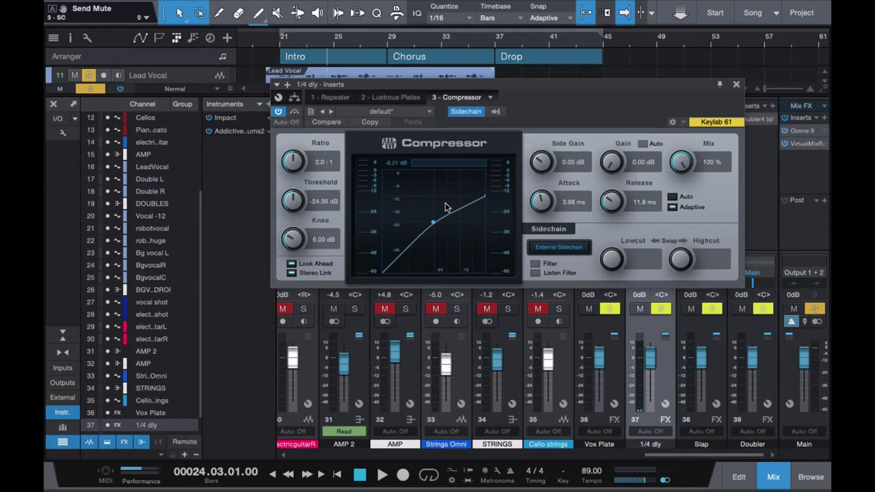
left_click(736, 86)
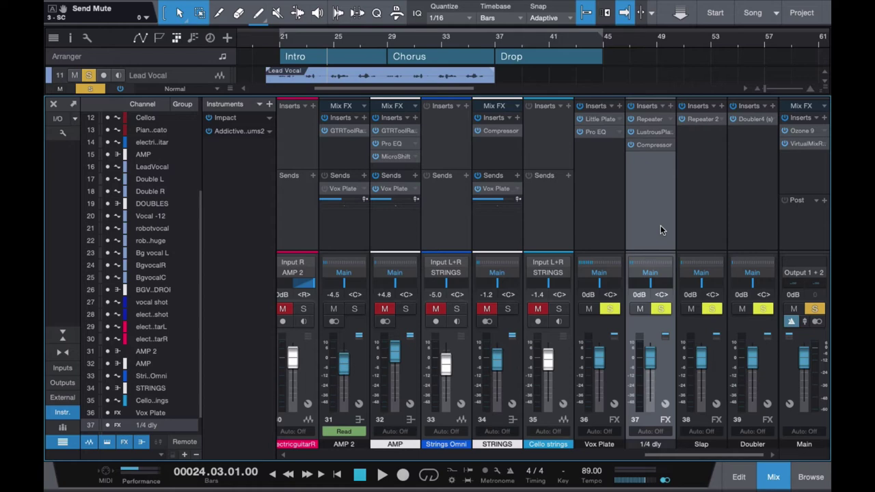
- Activate the Lead Vocal's Doubler send, review the Doubler4 settings on the Doubler FX channel, and close the plug-in
scroll(444, 235, "left", 5)
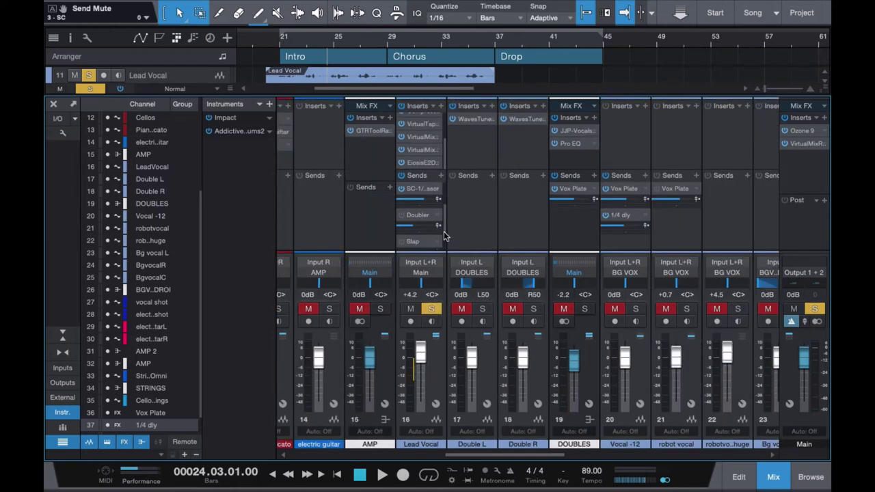
left_click(401, 215)
scroll(677, 225, "right", 10)
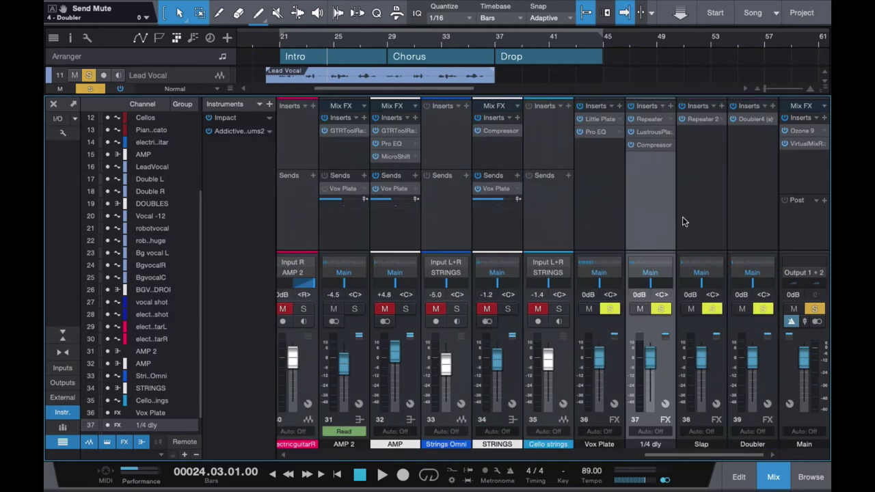
left_click(739, 221)
left_click(757, 119)
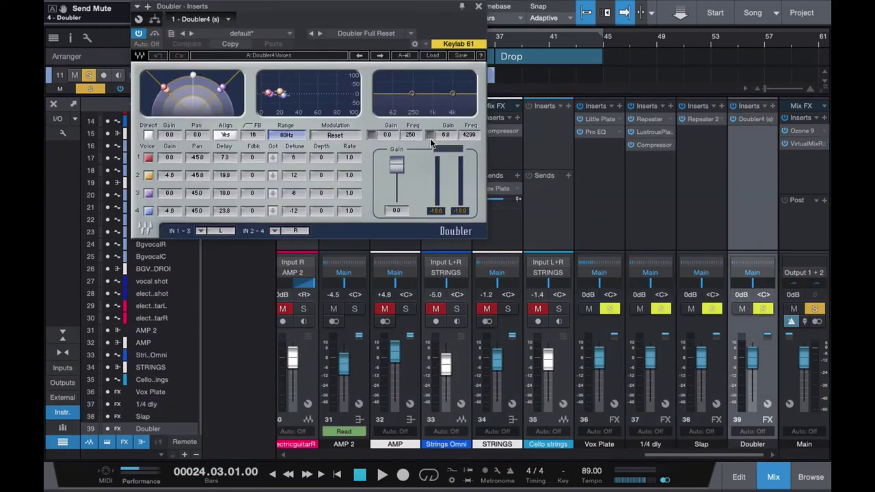
left_click(478, 6)
- Return to the Lead Vocal channel and audition it with the Doubler send switched on and off
scroll(553, 232, "left", 10)
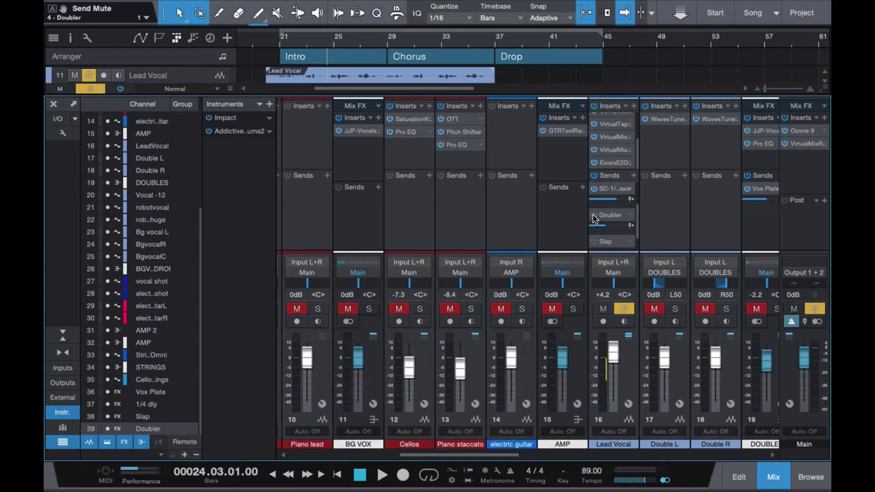
key("space")
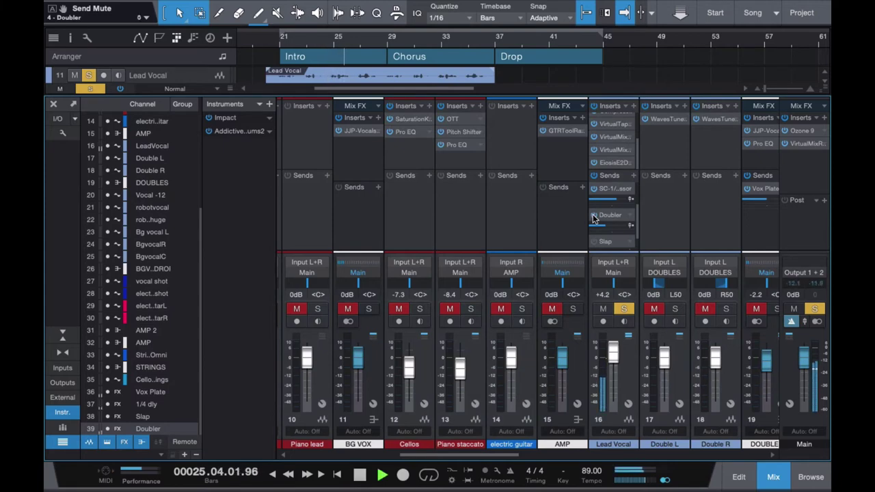
key("space")
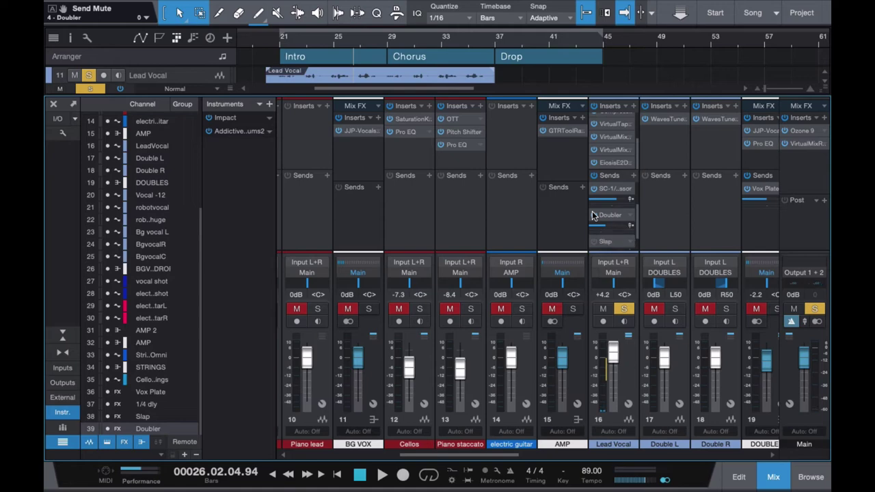
- Activate the Lead Vocal's Slap send and play the track from bar 21
scroll(636, 215, "down", 1)
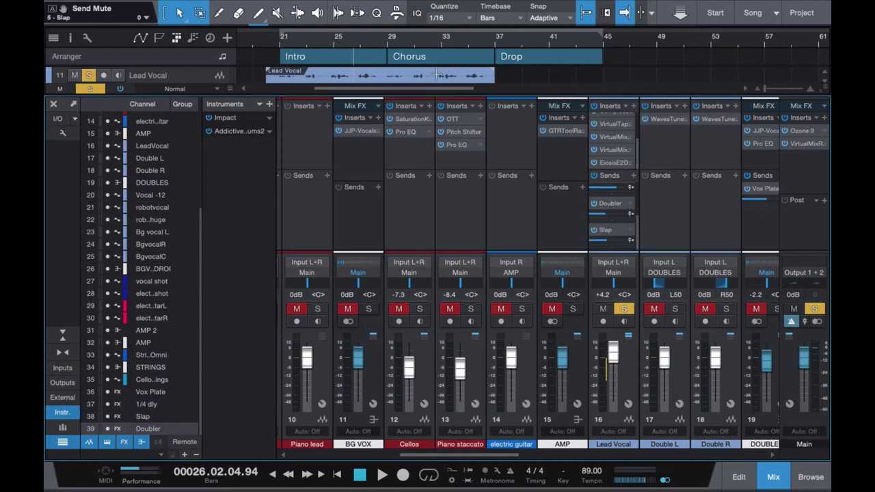
left_click(282, 41)
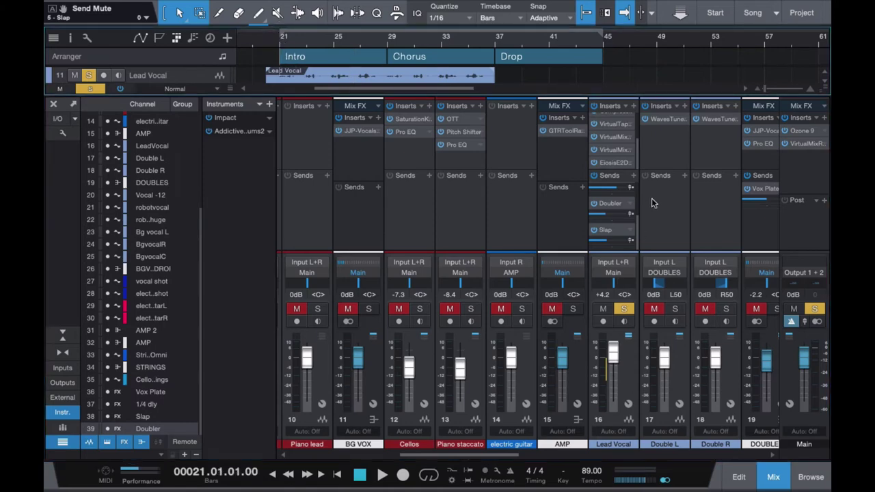
key("space")
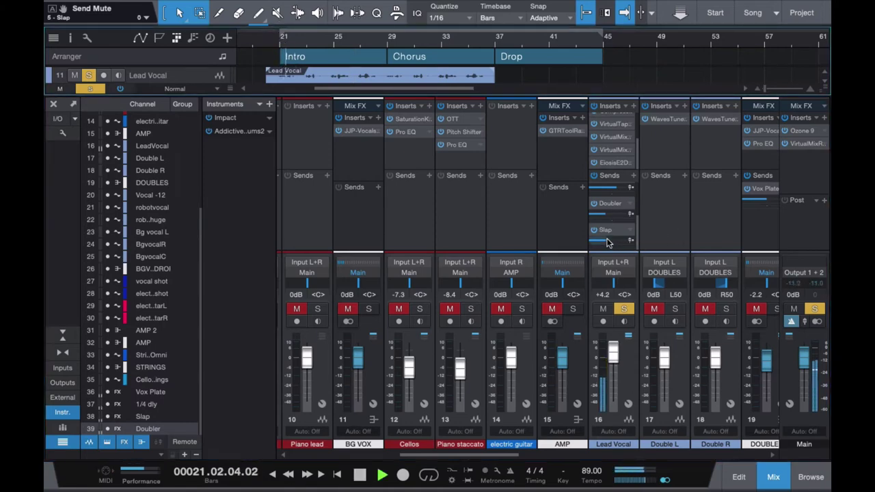
- Raise the Lead Vocal's Slap send level to +0.7 dB during playback, and bring it down to -12.9 dB
mouse_move(612, 242)
left_click_drag(612, 242, 617, 243)
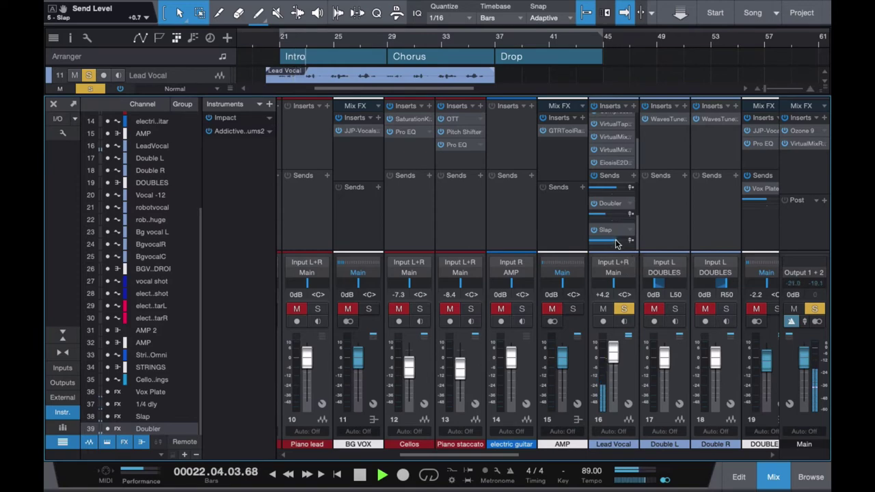
left_click_drag(616, 244, 604, 245)
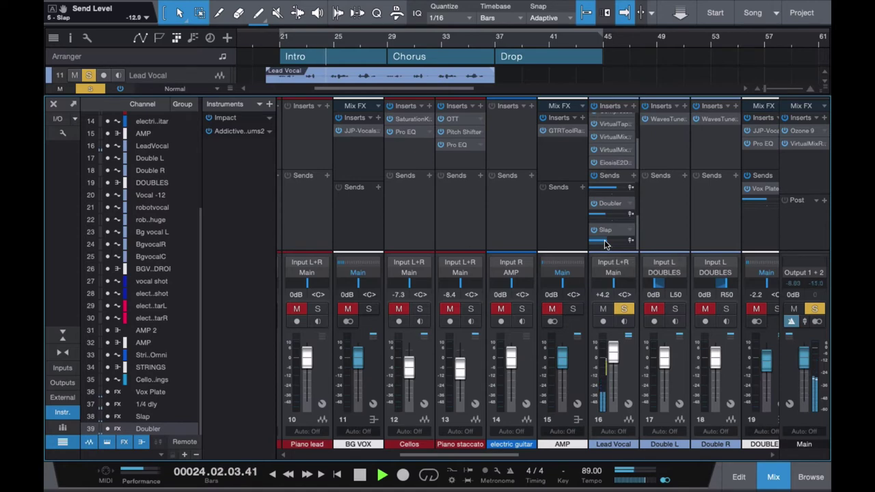
- Stop playback, review the Repeater 2 settings on the Slap FX channel, and close the plug-in
scroll(709, 220, "down", 5)
left_click(707, 203)
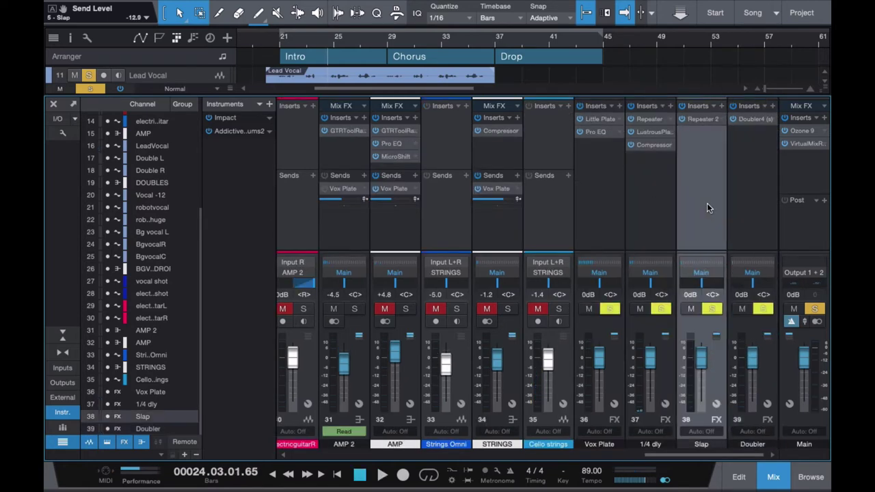
left_click(697, 120)
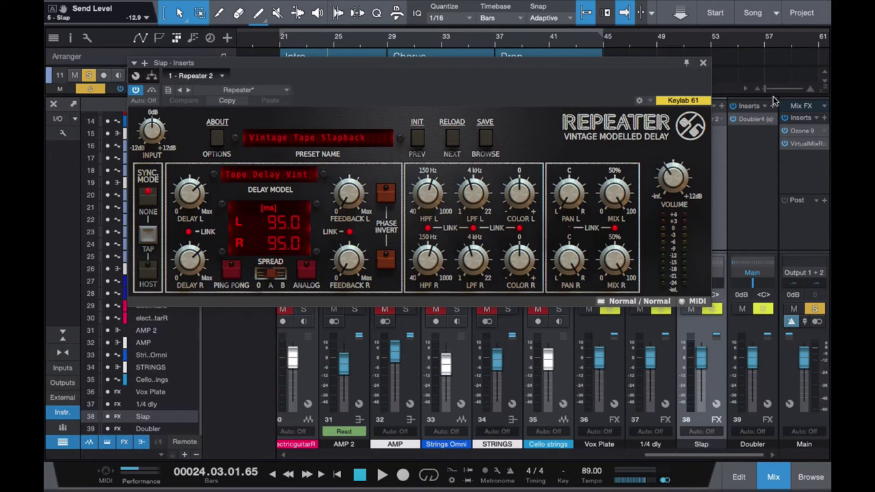
left_click(703, 63)
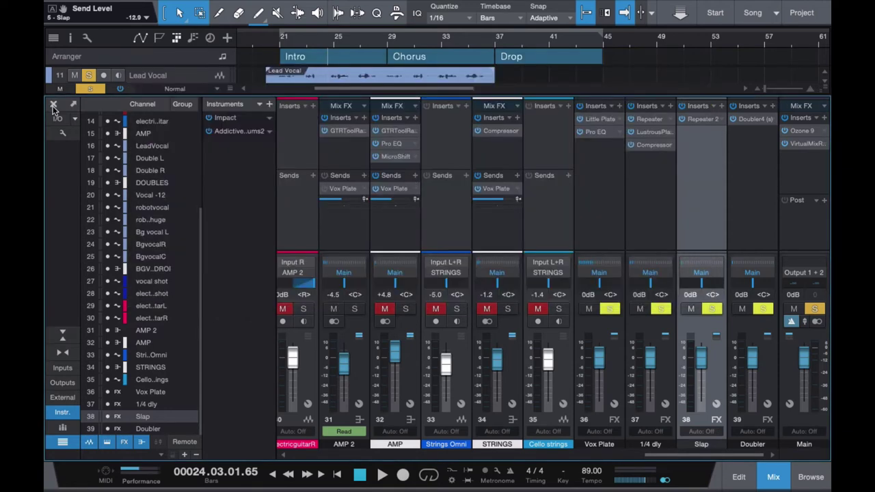
- Return to the arrangement, select the robot vocal track, and solo it while playing from bar 21
key("F3")
scroll(249, 248, "up", 1)
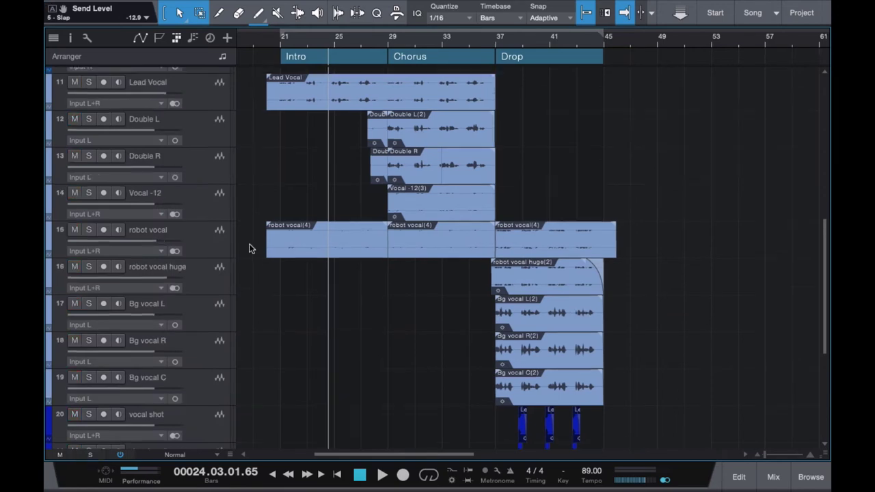
left_click(200, 249)
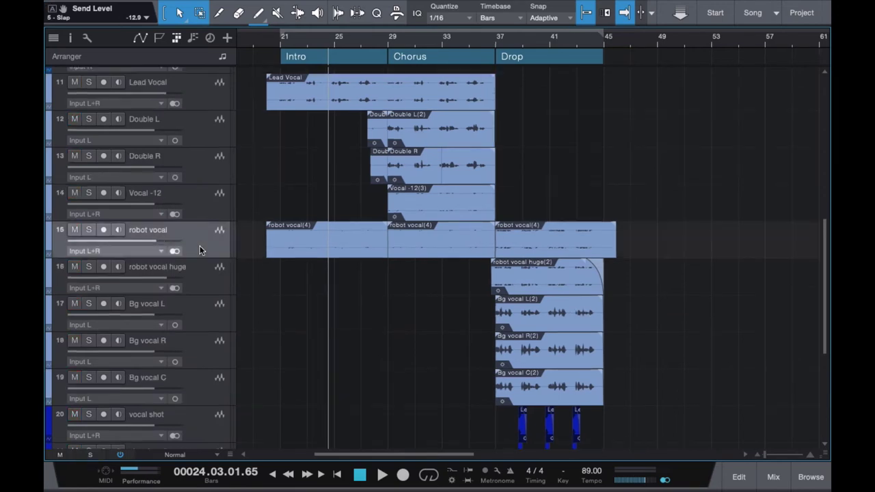
left_click(279, 43)
key("space")
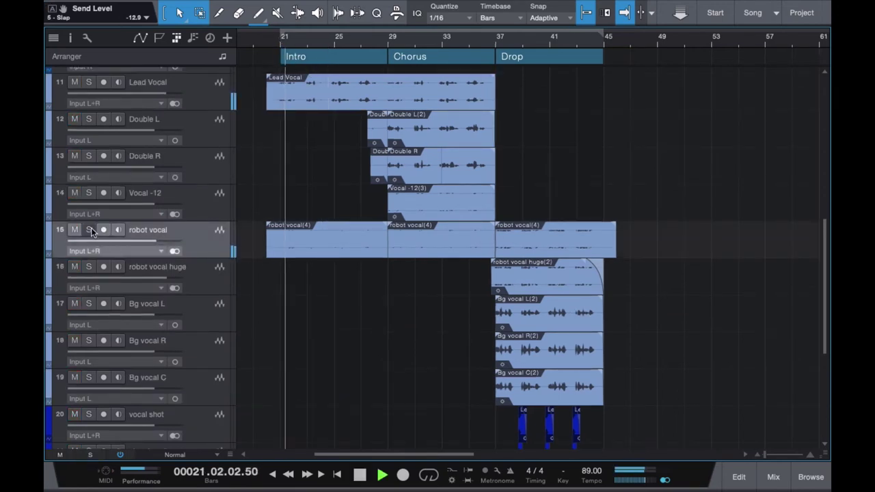
left_click(90, 230)
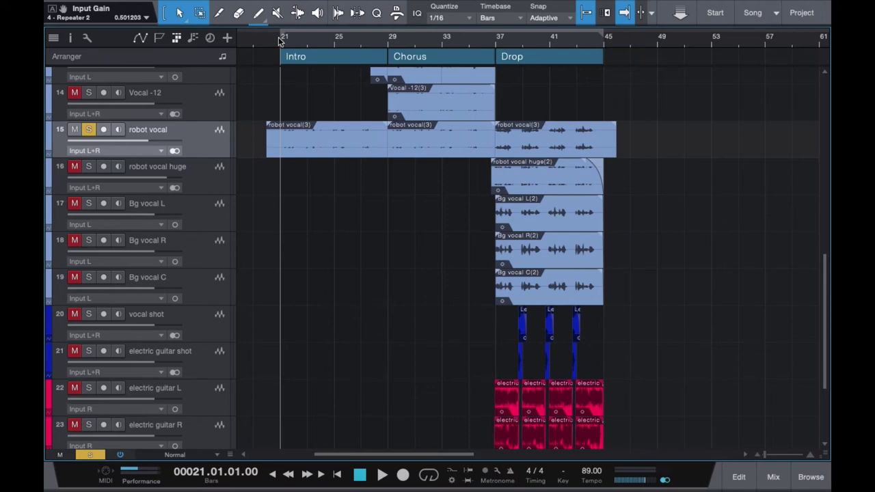
- Open Little AlterBoy on the robot vocal's mixer channel and set its Formant to 5.3 semitones
key("F3")
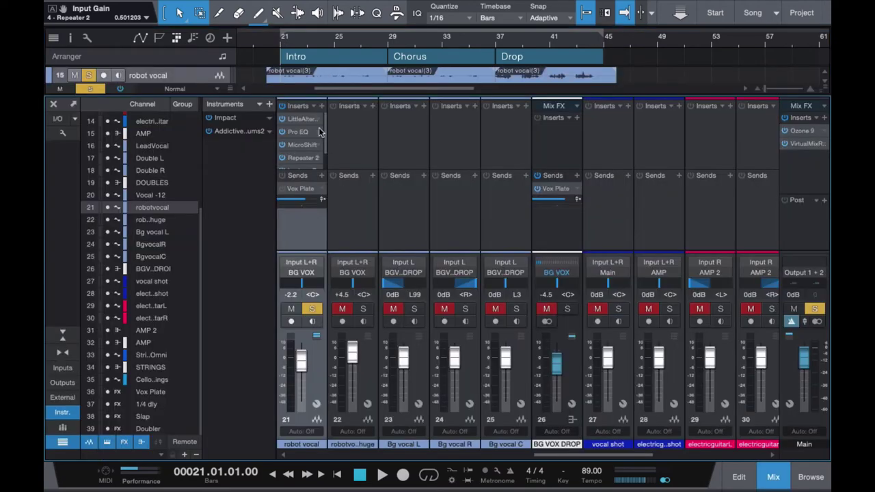
left_click(304, 119)
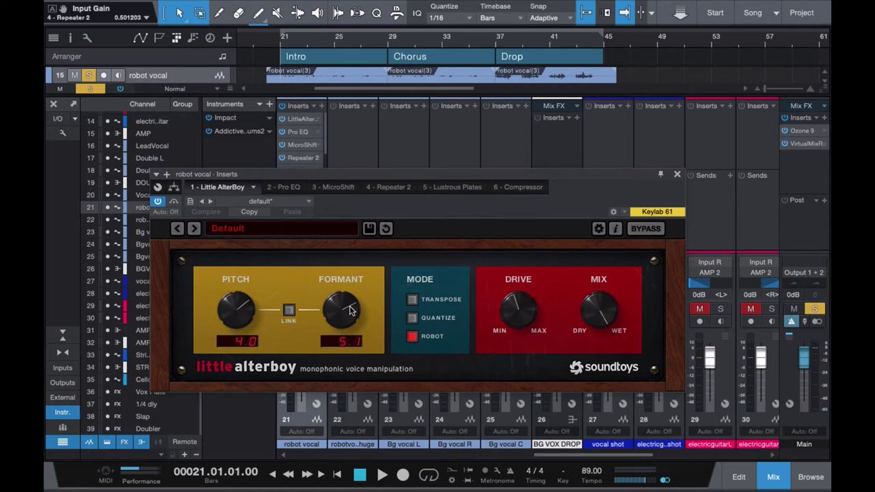
mouse_move(350, 311)
left_mouse_down()
mouse_move(356, 275)
mouse_move(360, 387)
mouse_move(353, 321)
left_mouse_up()
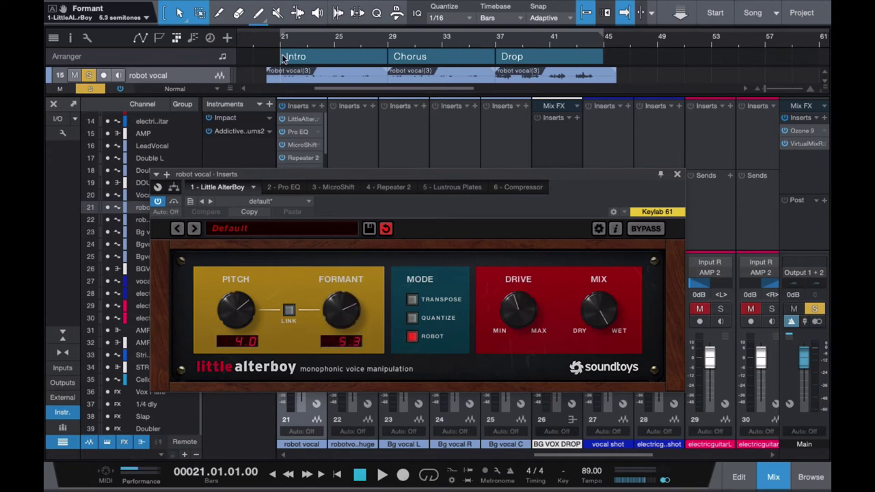
- Play the robot vocal with the Formant lowered to -10.0 semitones, restore it to 5.3, close Little AlterBoy, and stop playback
key("space")
left_click_drag(368, 390, 343, 391)
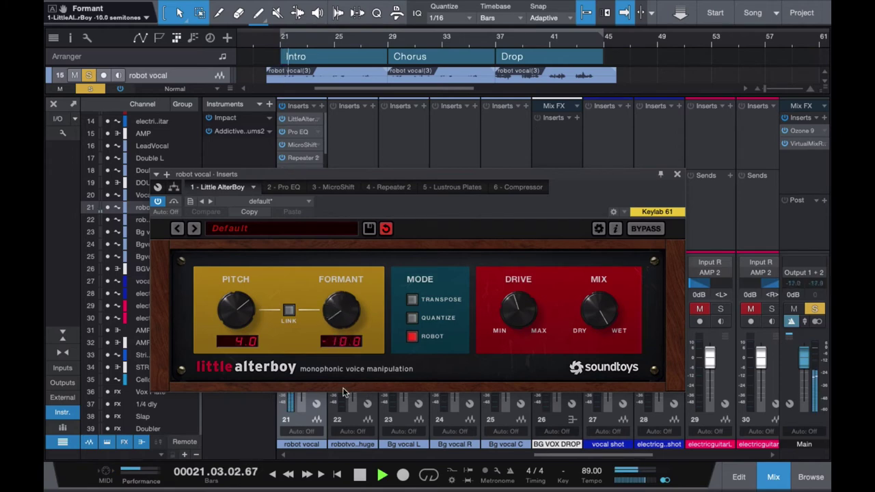
left_click_drag(344, 313, 344, 309)
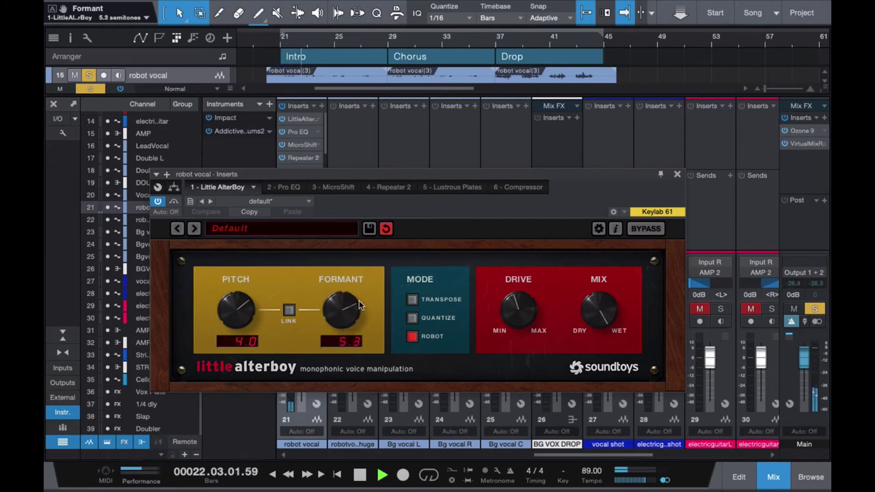
left_click(676, 176)
key("space")
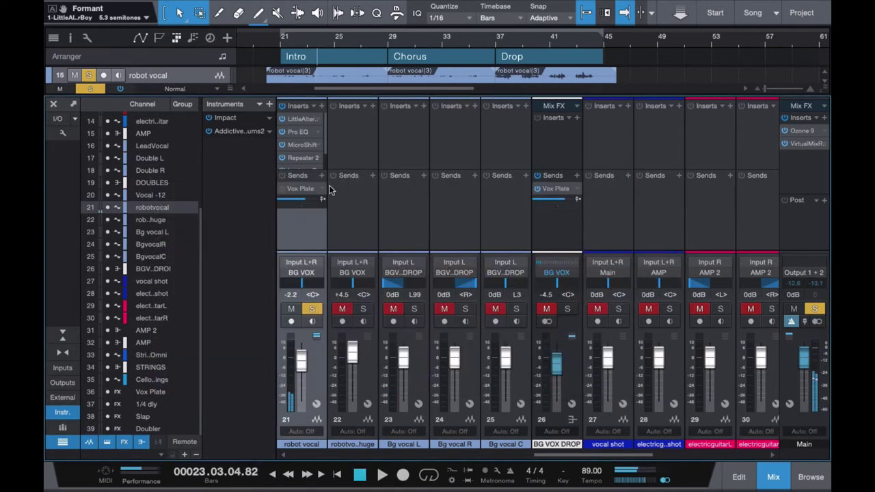
- Review the robot vocal's Pro EQ curve, close it, and open the MicroShift insert
left_click(304, 127)
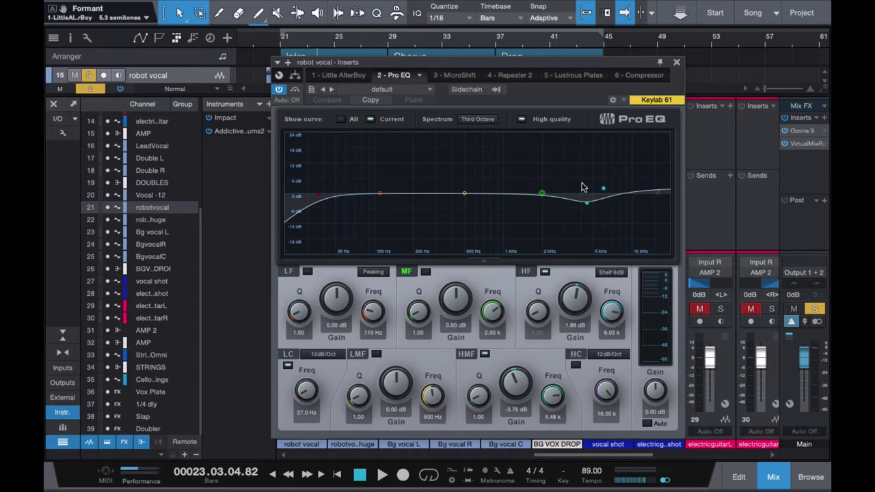
left_click(677, 62)
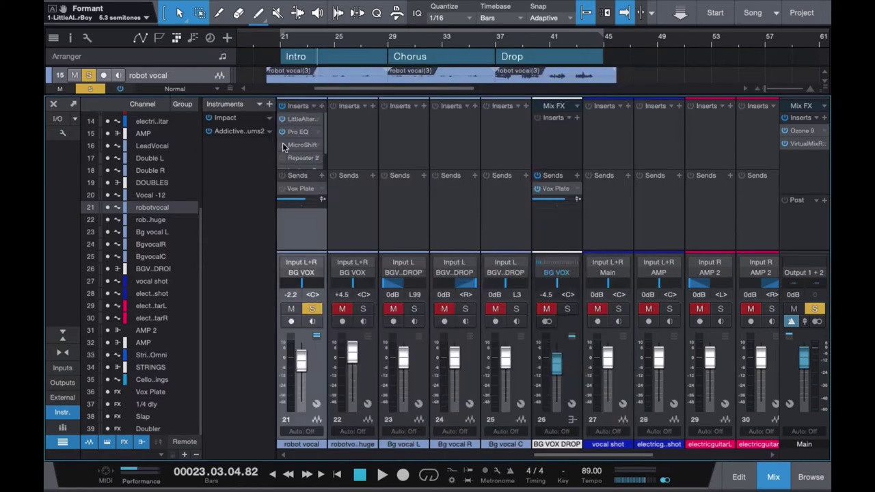
left_click(300, 145)
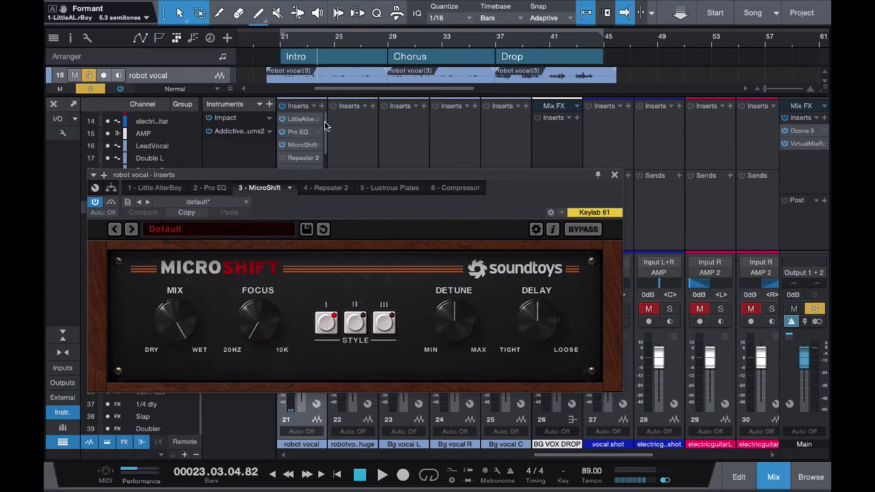
- Play the robot vocal from bar 21, switch MicroShift off and back on to compare, stop playback, and close the plug-in
left_click(280, 41)
key("space")
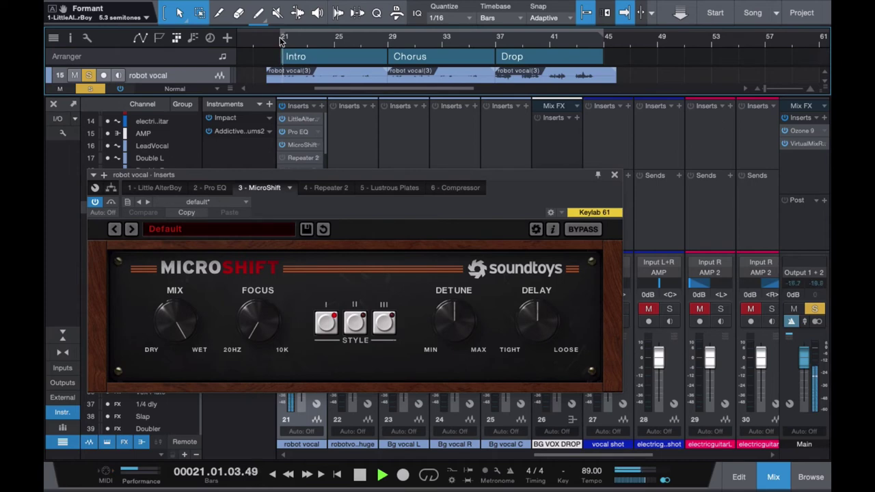
left_click(282, 145)
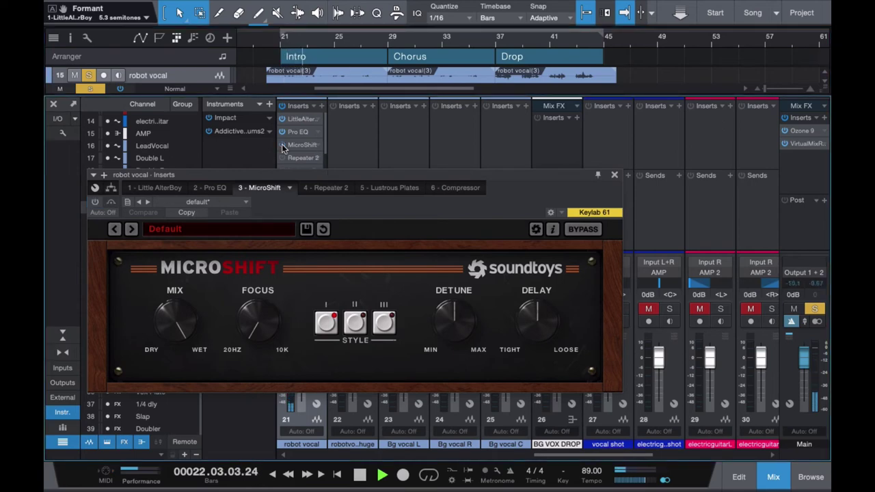
left_click(282, 145)
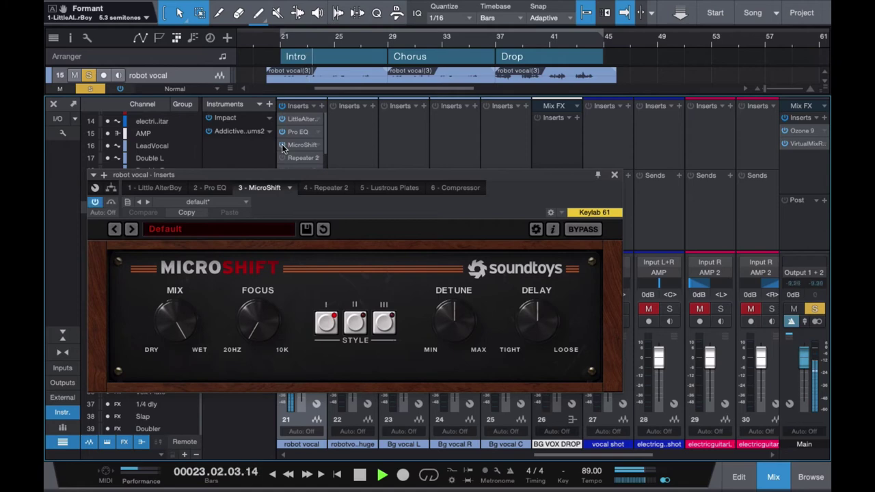
key("space")
left_click(302, 145)
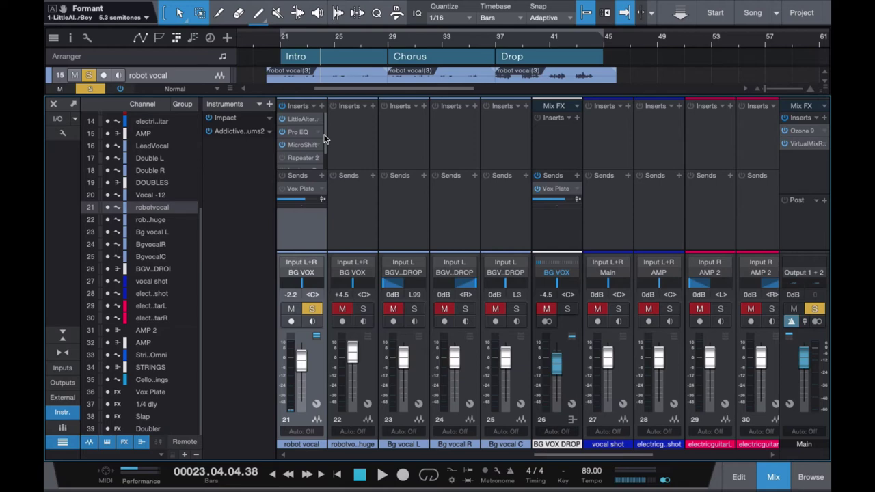
- Open Repeater 2 switched on, play the robot vocal from bar 21 while bypassing and restoring it, stop, and close the plug-in
scroll(314, 140, "down", 1)
left_click(299, 149)
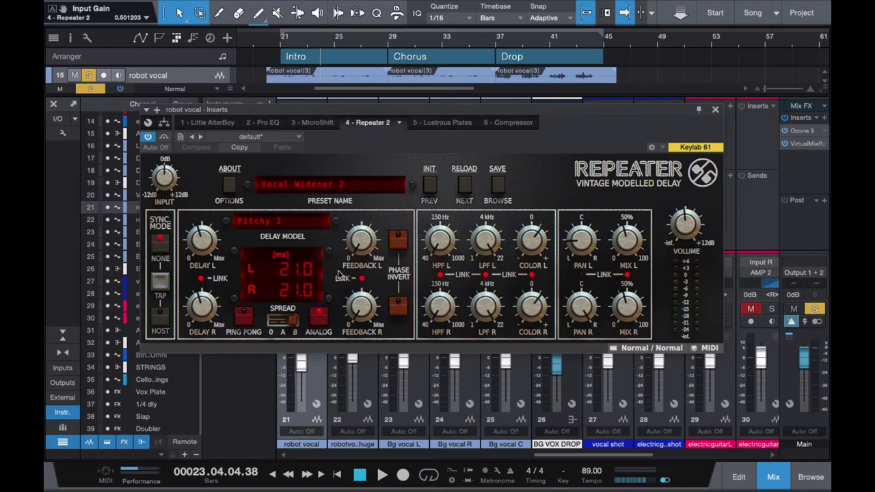
left_click(279, 39)
key("space")
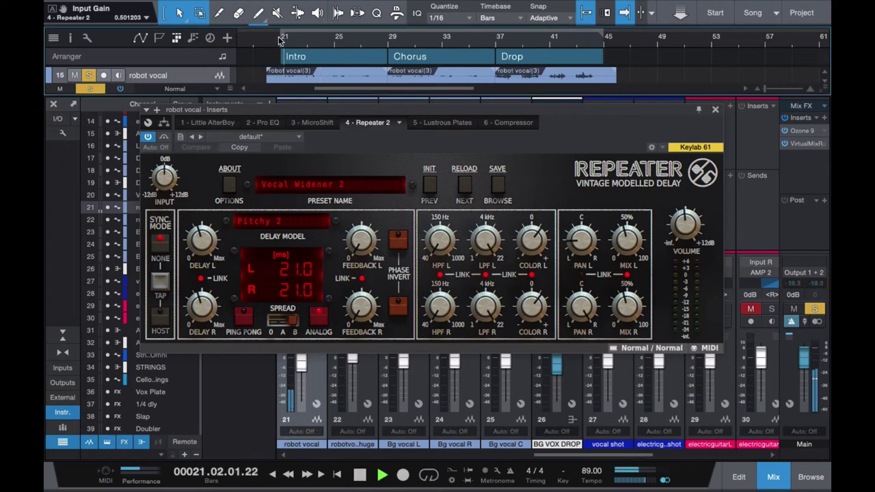
left_click(164, 137)
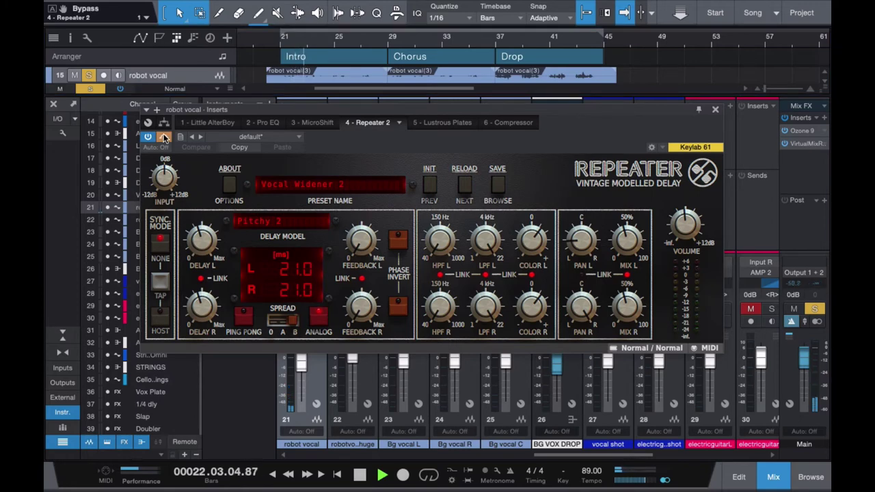
left_click(164, 136)
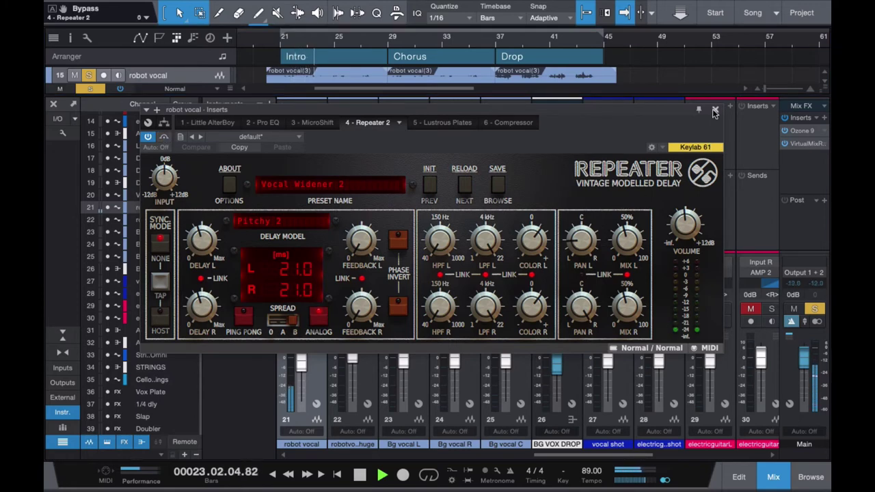
key("space")
left_click(715, 110)
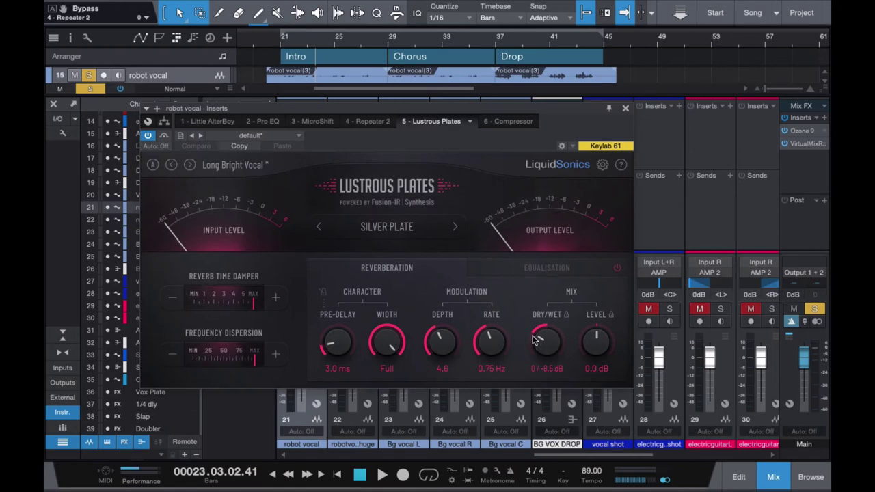
- Close Lustrous Plates, open the robot vocal's Compressor, play briefly from bar 21 to watch its gain reduction, stop, and close it
left_click(625, 108)
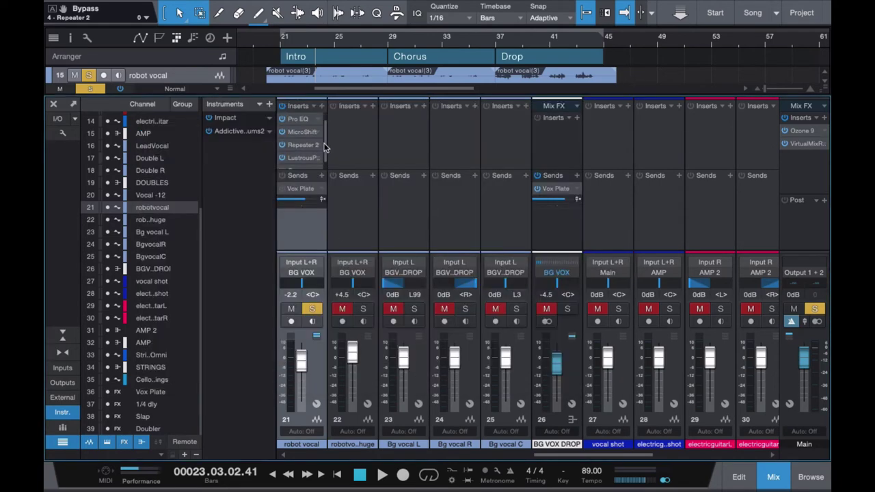
scroll(325, 153, "down", 1)
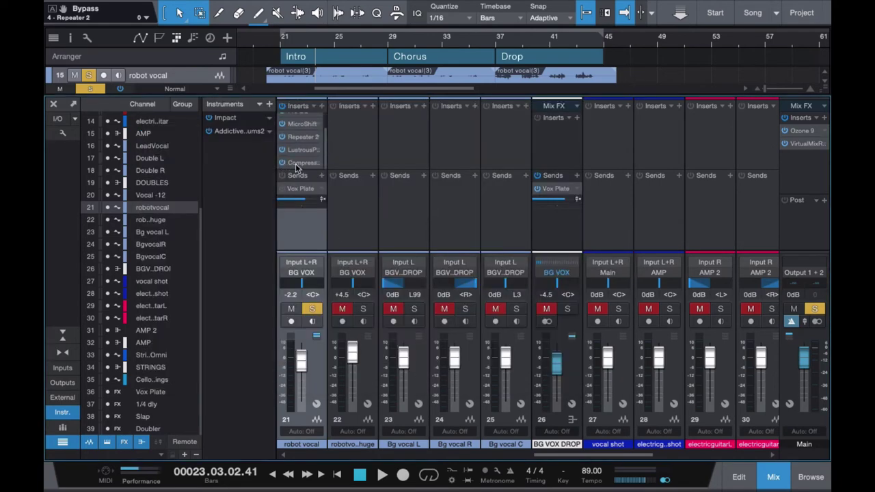
left_click(301, 163)
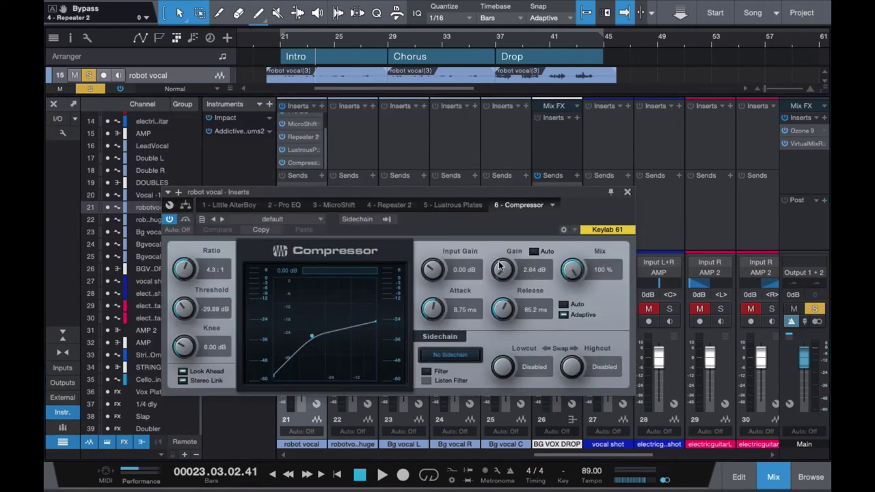
left_click(281, 44)
key("space")
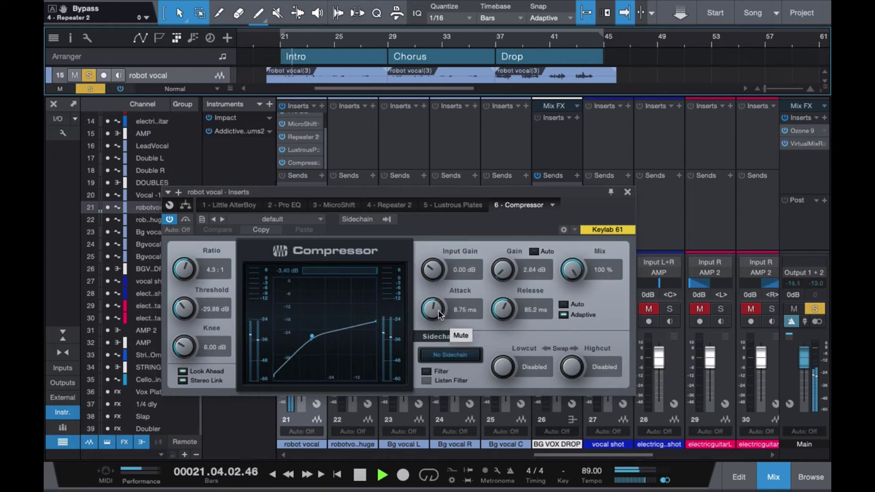
key("space")
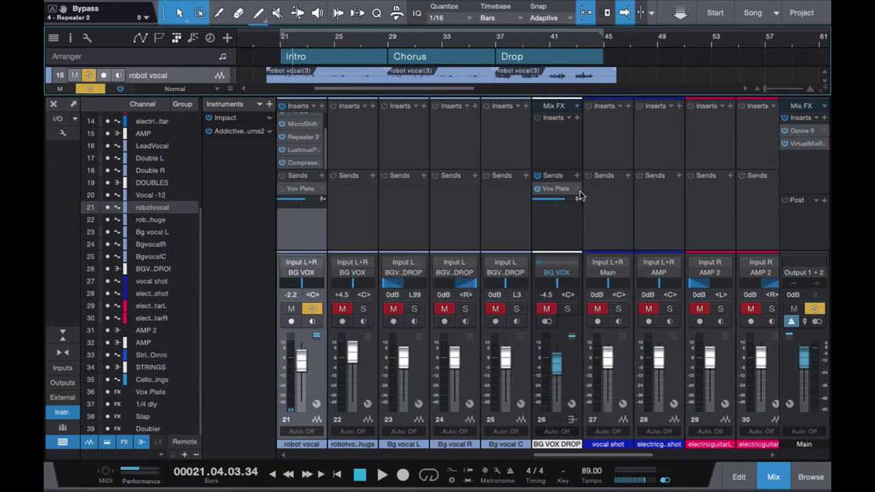
left_click(627, 191)
- Remove the Vox Plate send from the robot vocal channel
left_click_drag(322, 149, 325, 114)
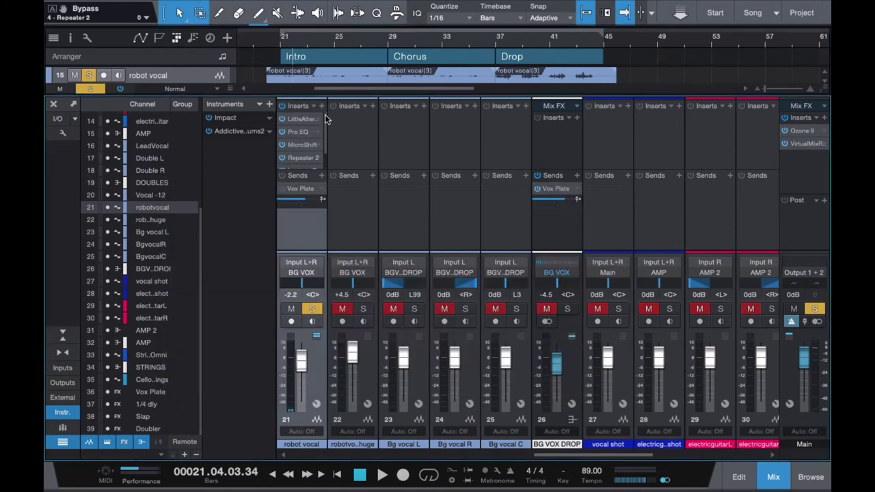
left_click(323, 192)
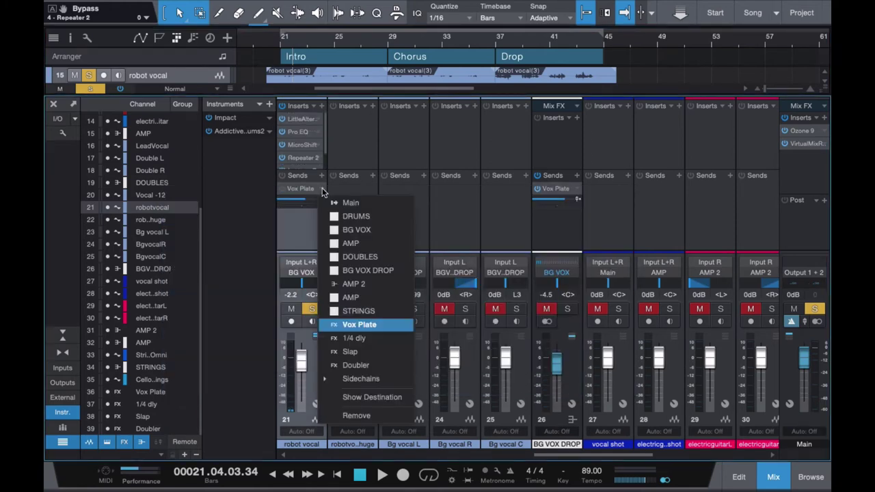
left_click(348, 415)
left_click_drag(324, 135, 324, 171)
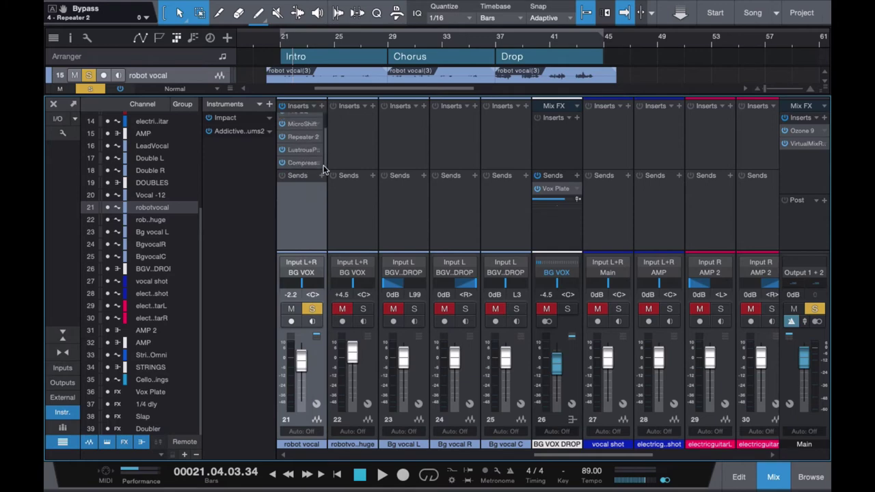
- Clear the robot vocal's solo, return to the arrangement, and play the full mix from the Chorus at bar 29, then stop
left_click(88, 89)
key("F3")
left_click(386, 36)
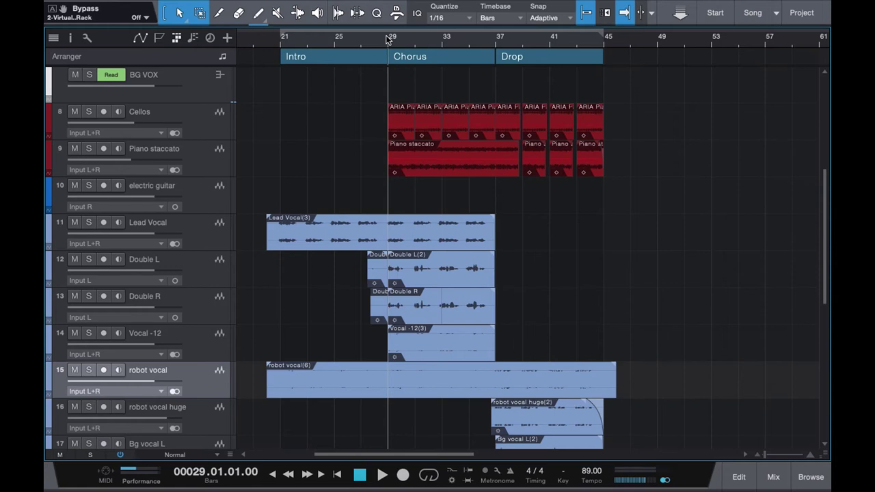
key("space")
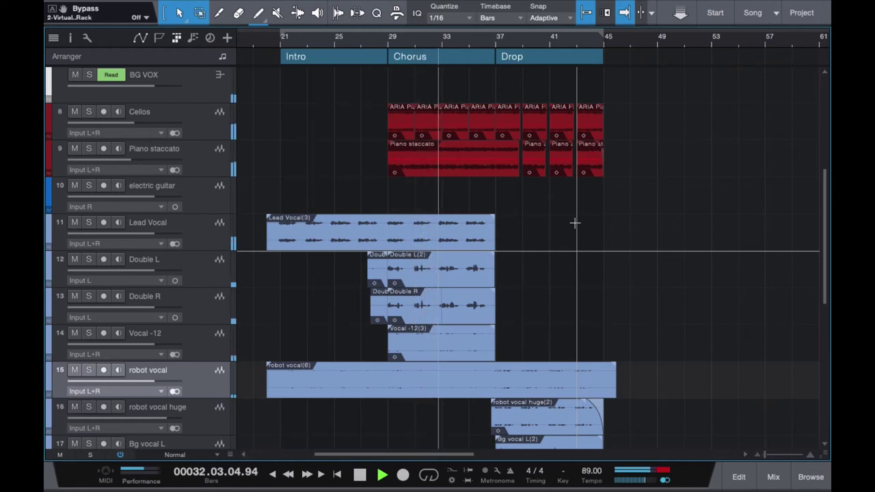
key("space")
- Solo the Normal drums track and play it from bar 29, then stop playback
scroll(527, 223, "up", 5)
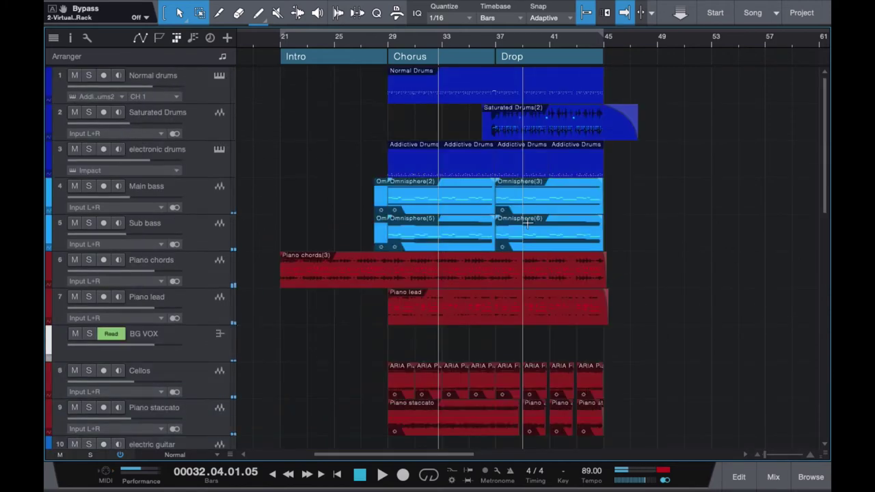
left_click(387, 36)
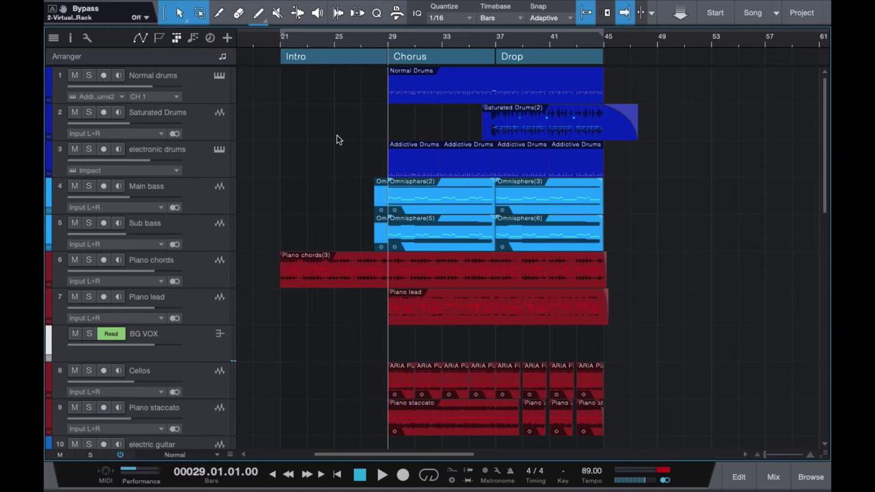
left_click(90, 76)
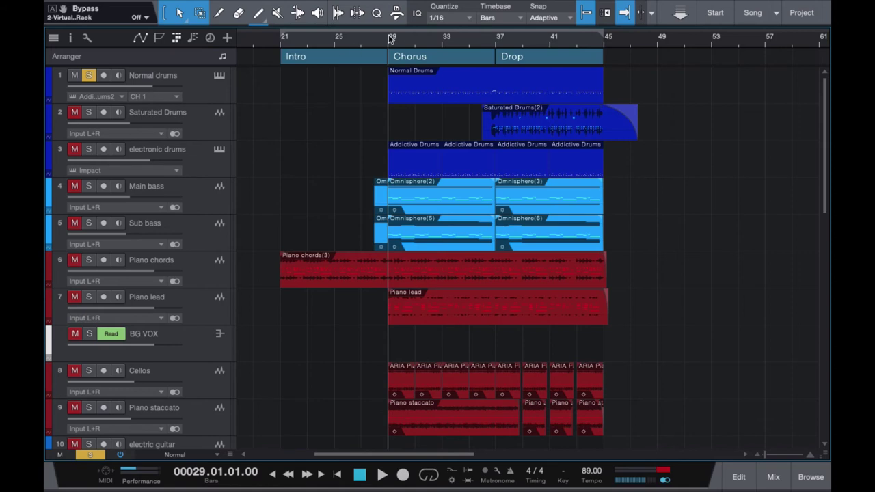
key("space")
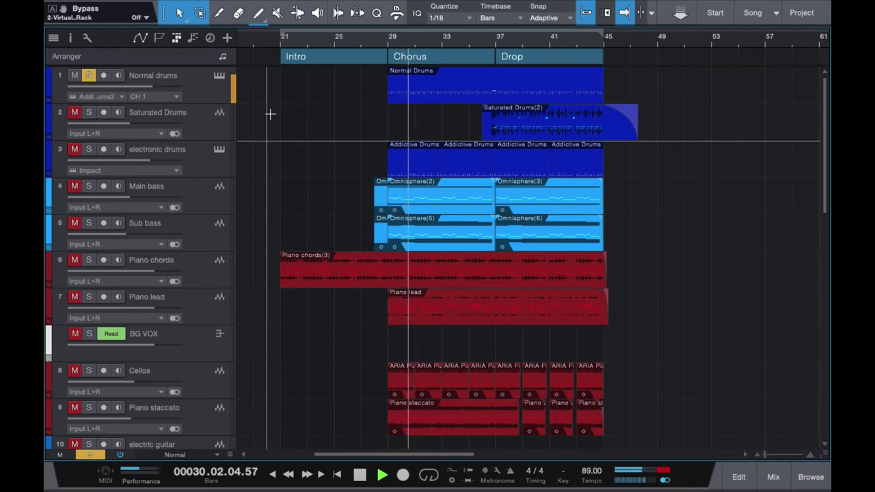
key("space")
- Review the Normal drums track's Addictive Drums 2 instrument, close it, and unsolo the track
left_click(218, 77)
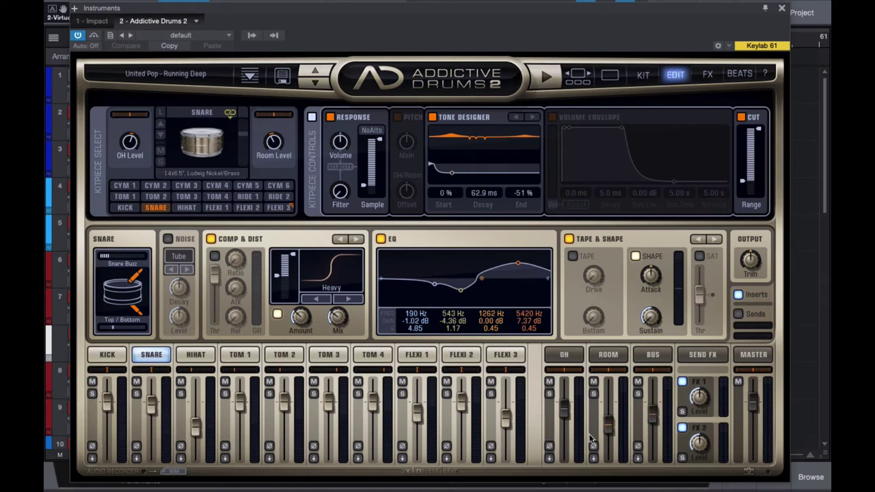
left_click(781, 9)
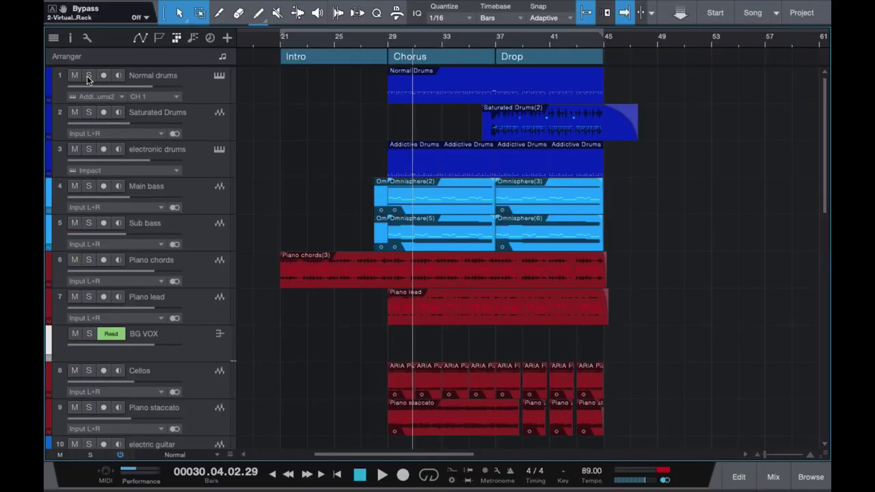
left_click(88, 76)
- Open Impact XT from the electronic drums track, review its Snare_08_691 and KSHMR sample pads, and close it
scroll(175, 132, "down", 2)
left_click(197, 126)
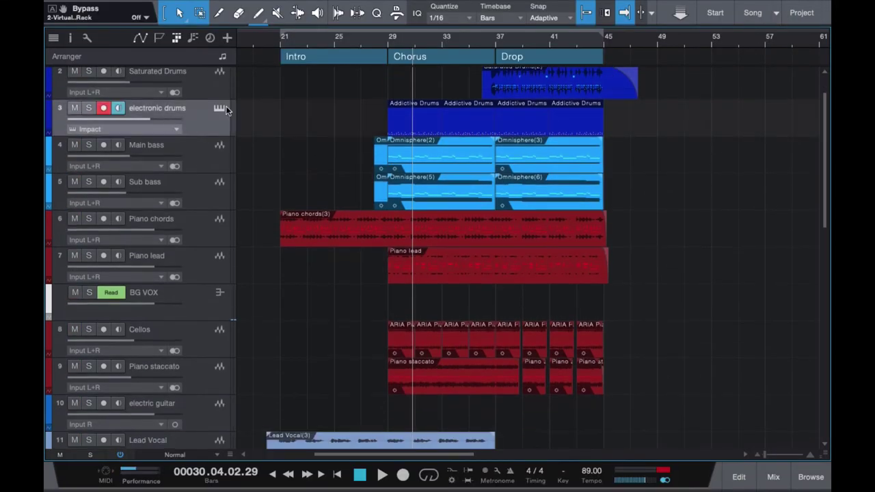
left_click(218, 109)
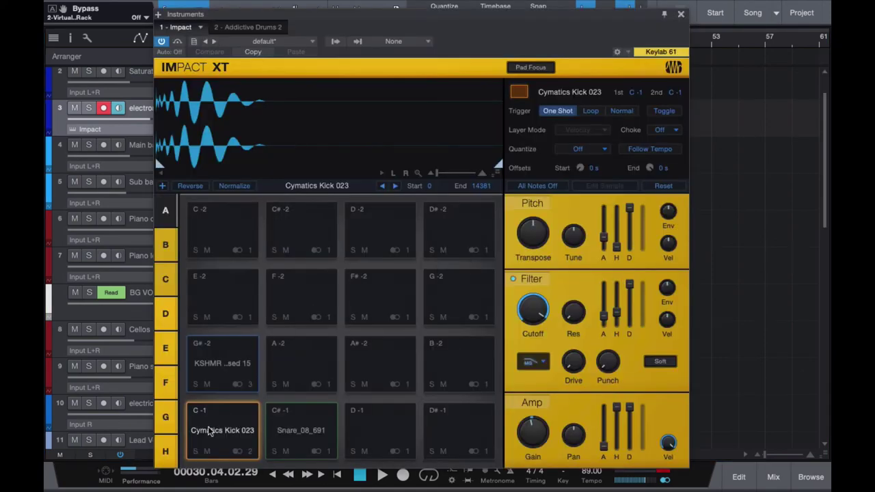
left_click(301, 431)
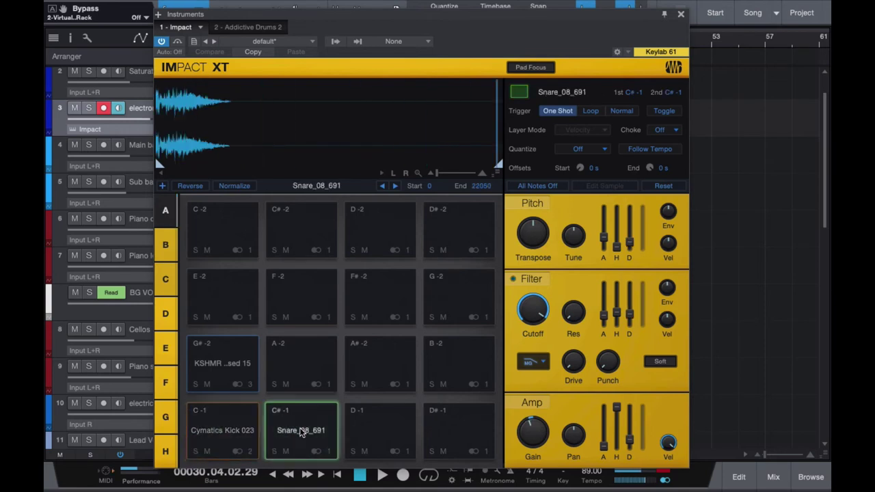
left_click(227, 363)
left_click(681, 13)
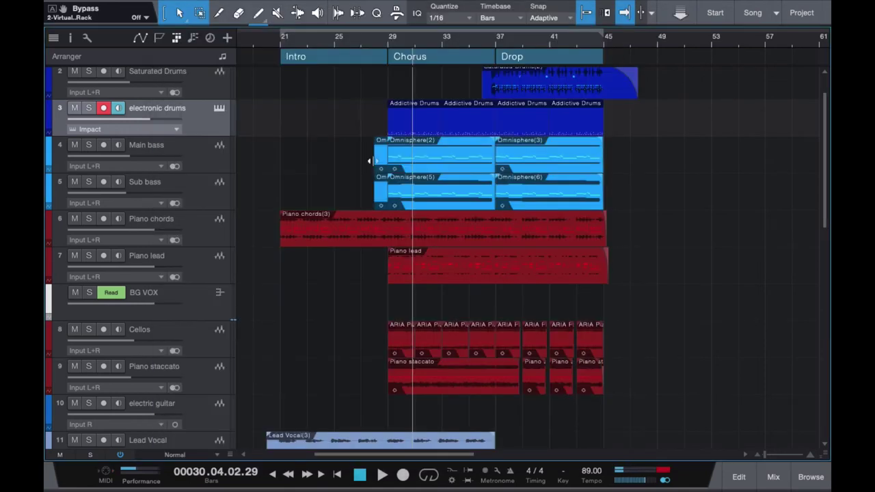
- Solo electronic drums and play from bar 29, add Normal drums to the solo to hear both layers, and stop playback
scroll(409, 166, "up", 1)
scroll(409, 166, "up", 1)
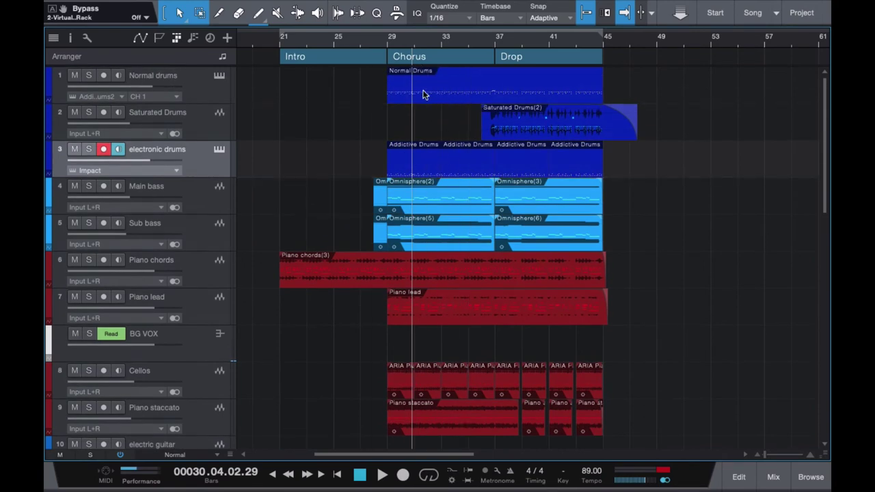
left_click(457, 83)
left_click(386, 43)
left_click(85, 151)
key("space")
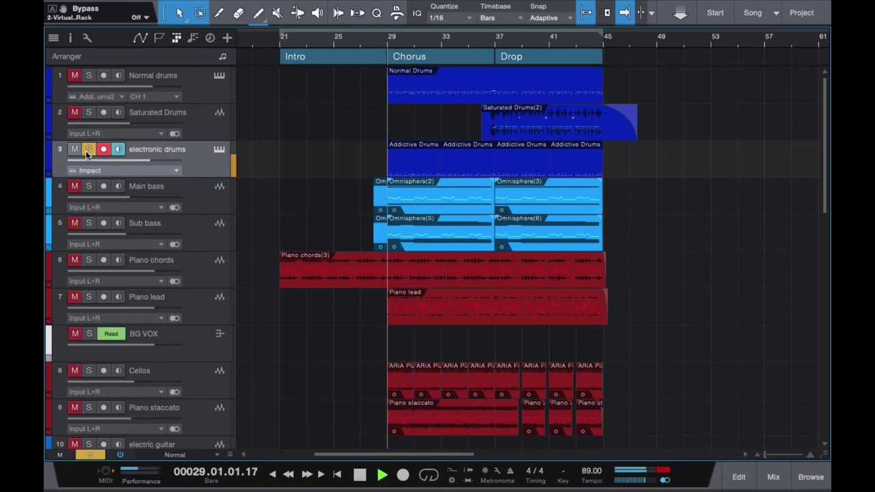
left_click(89, 76)
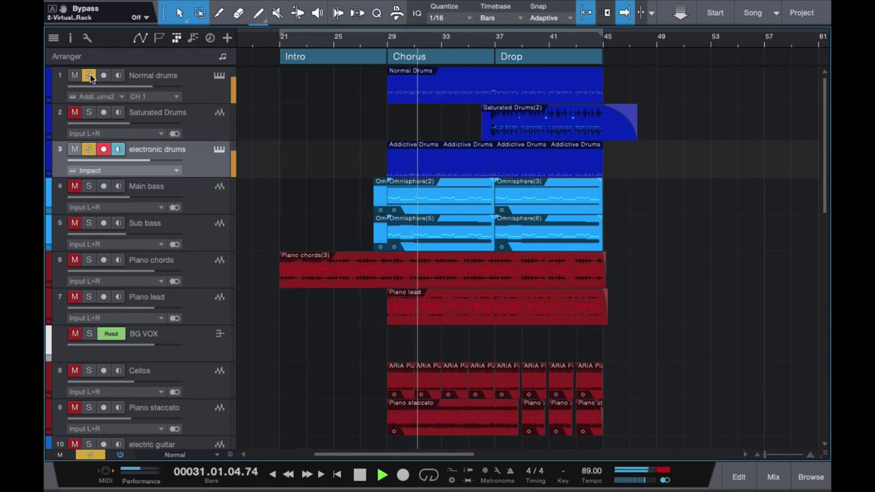
key("space")
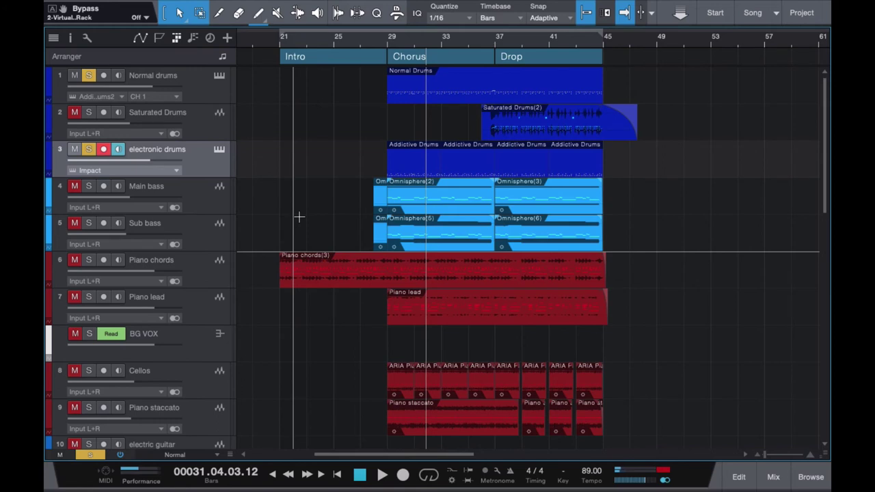
- Clear all solos, disarm the electronic drums track, and play the full mix from bar 29
left_click(88, 455)
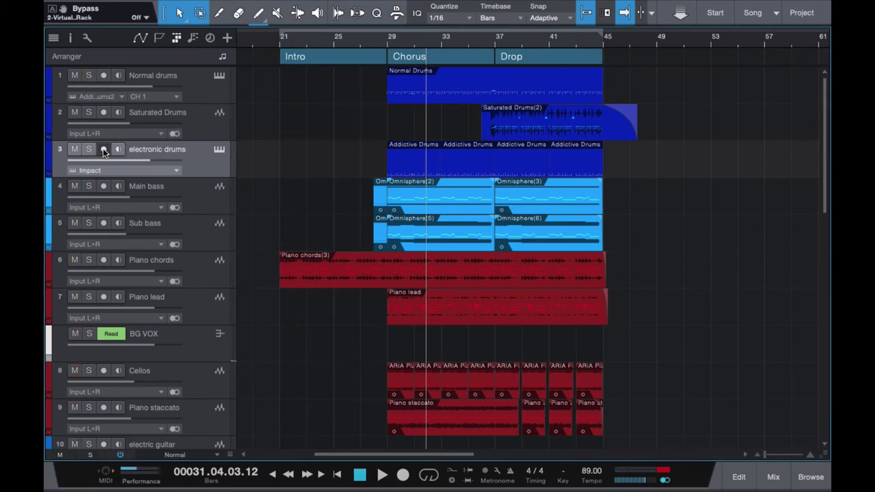
left_click(387, 44)
key("space")
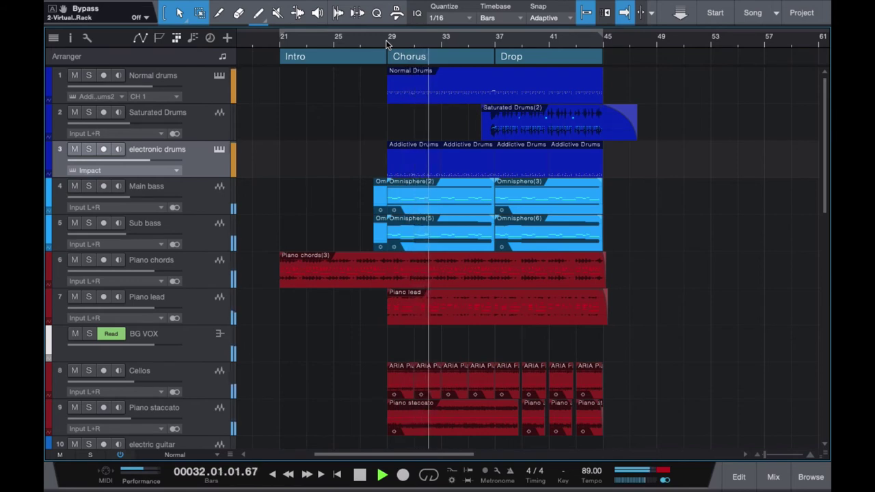
- Stop the full mix, solo the Sub bass track, and audition it from bar 29
key("space")
left_click(197, 234)
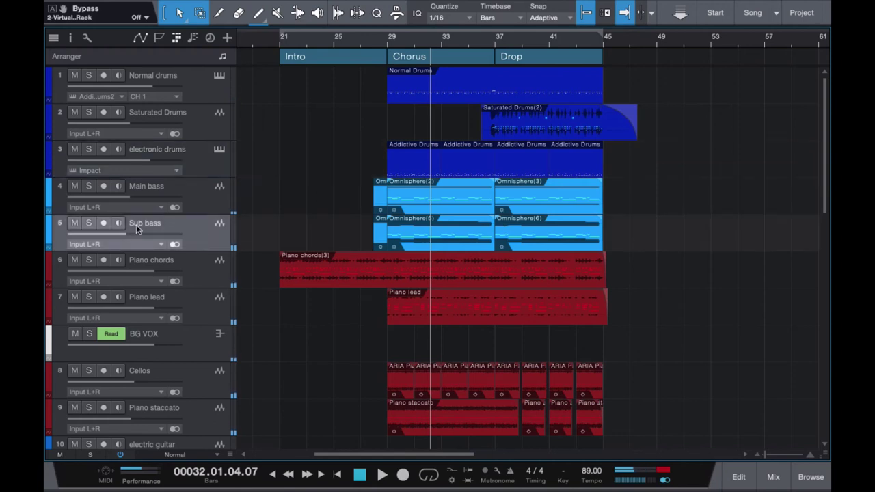
left_click(197, 207)
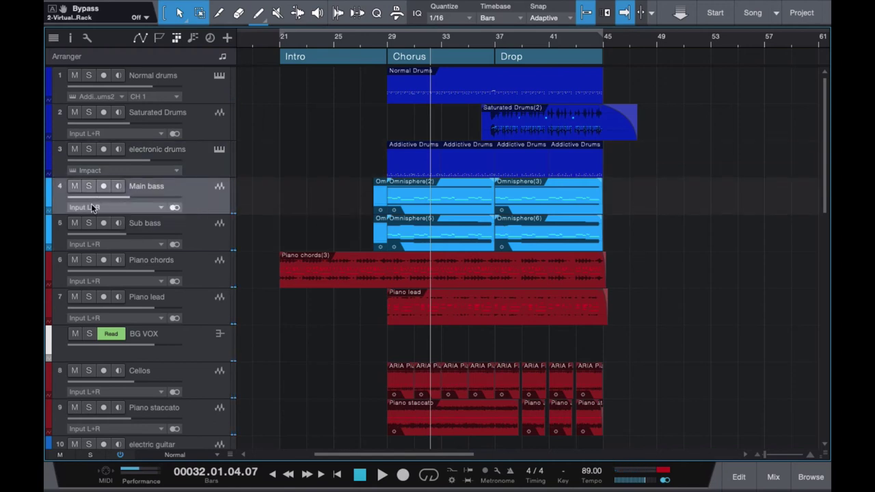
left_click(89, 224)
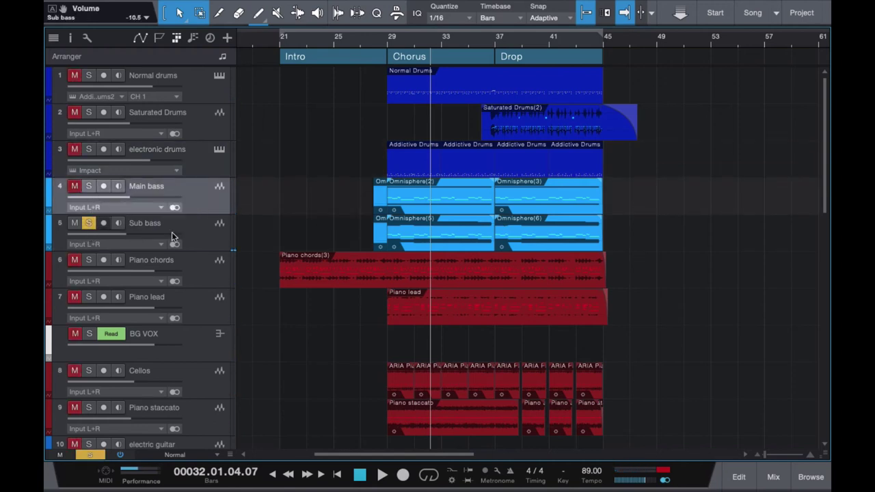
left_click(385, 43)
key("space")
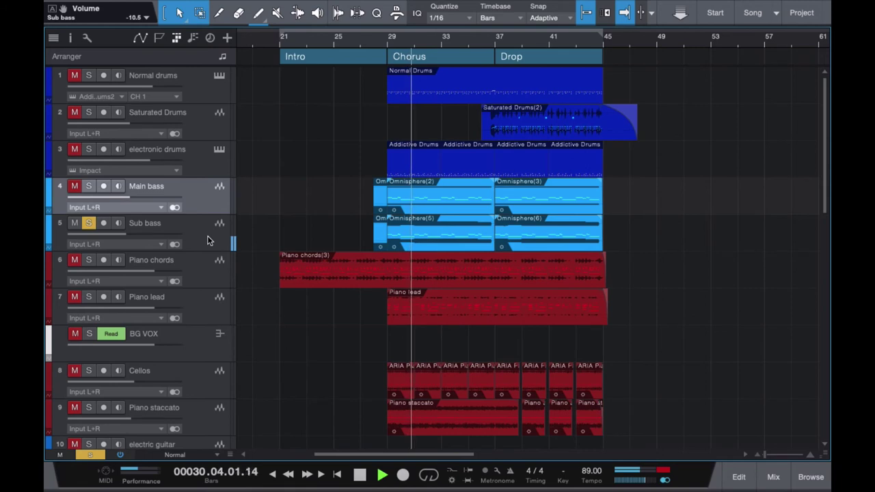
key("space")
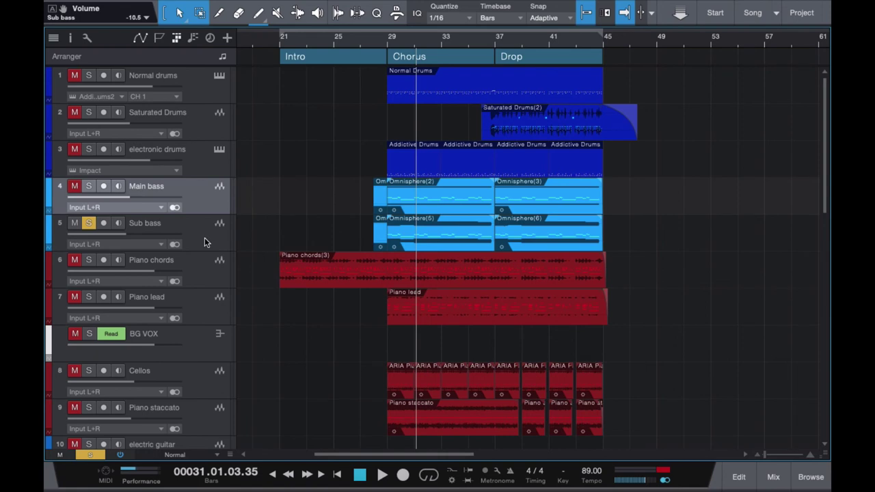
- Review the Sub bass channel's Saturation Knob insert in the mixer, close it, and save the song
left_click(204, 243)
key("F3")
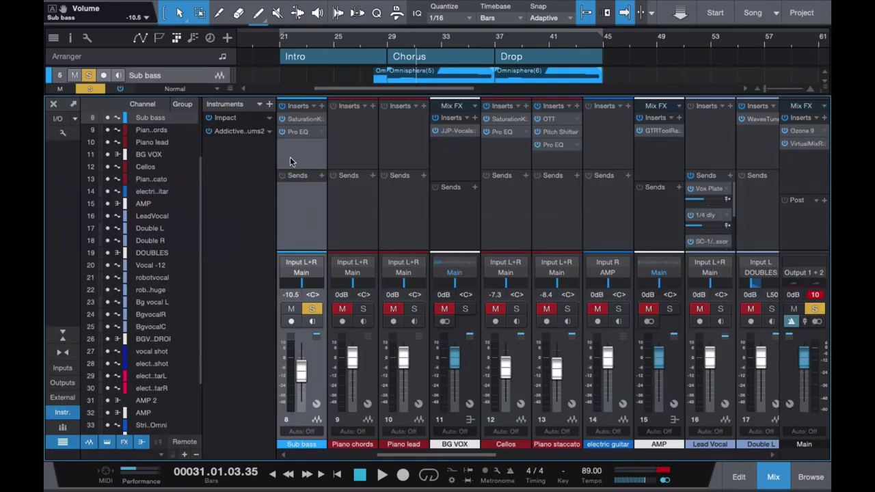
left_click(304, 121)
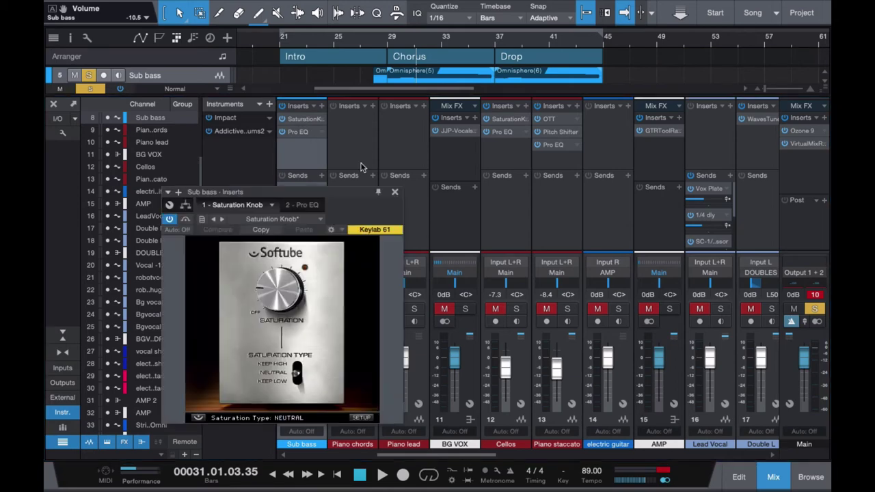
left_click(394, 194)
key("ctrl+s")
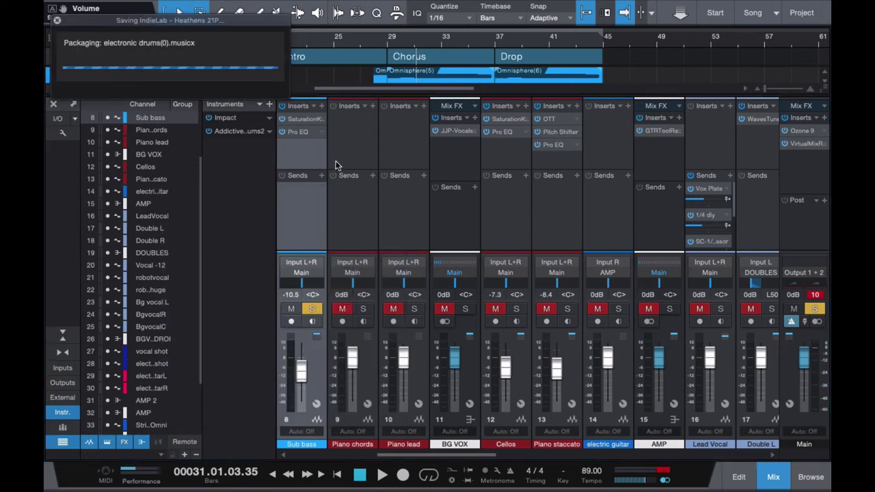
- Review the low-frequency bands in the Sub bass channel's Pro EQ, and close the plug-in and the mixer
left_click(302, 134)
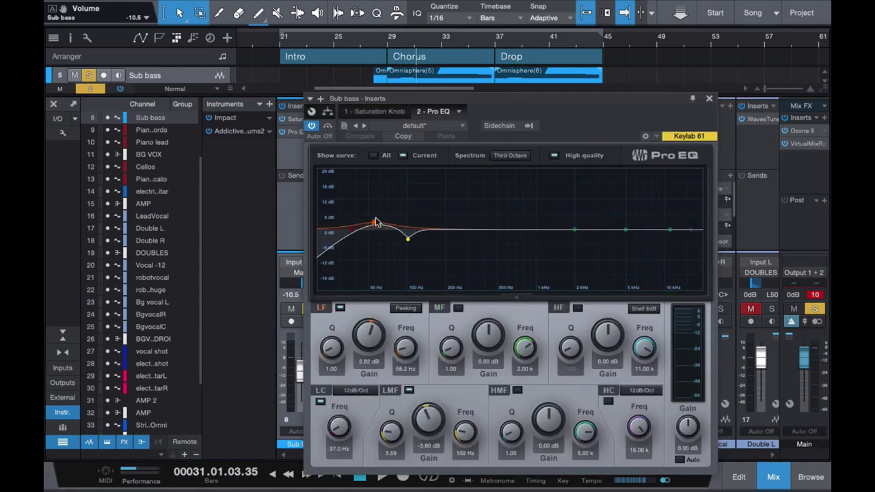
left_click(409, 239)
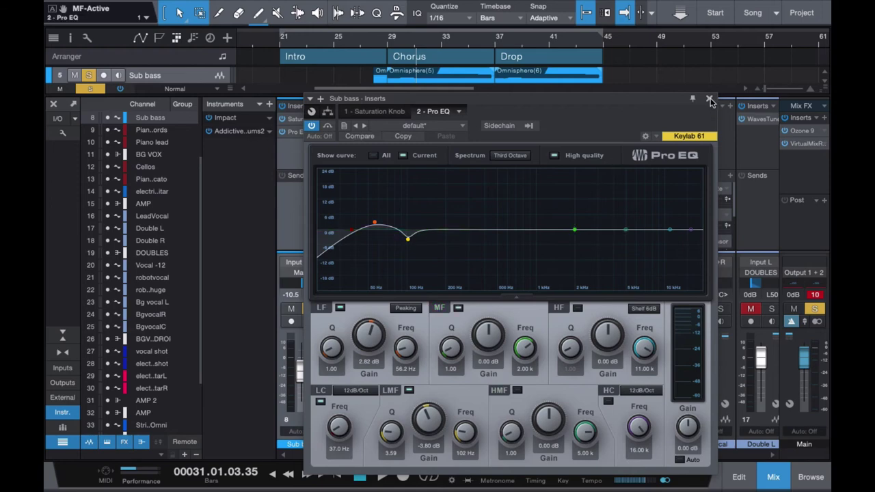
left_click(709, 98)
left_click(53, 103)
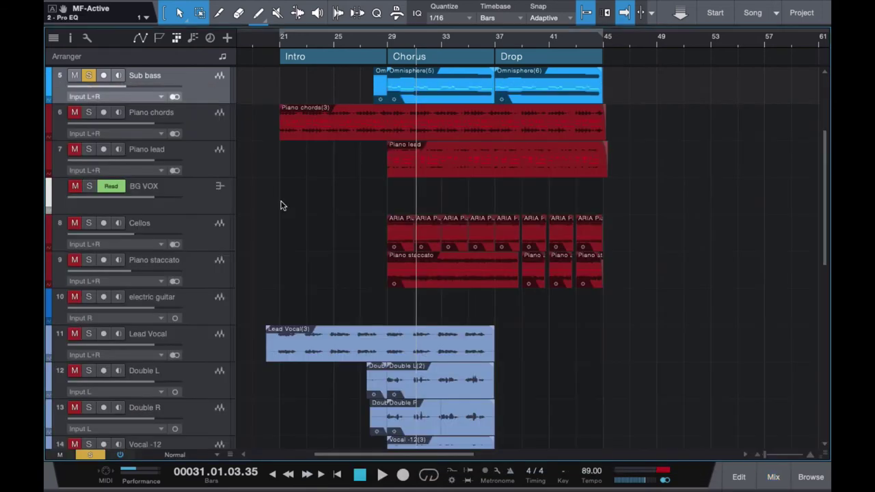
- Switch the solo to Main bass, play it from the current position, and unsolo it to hear the full mix
scroll(178, 198, "up", 3)
left_click(88, 151)
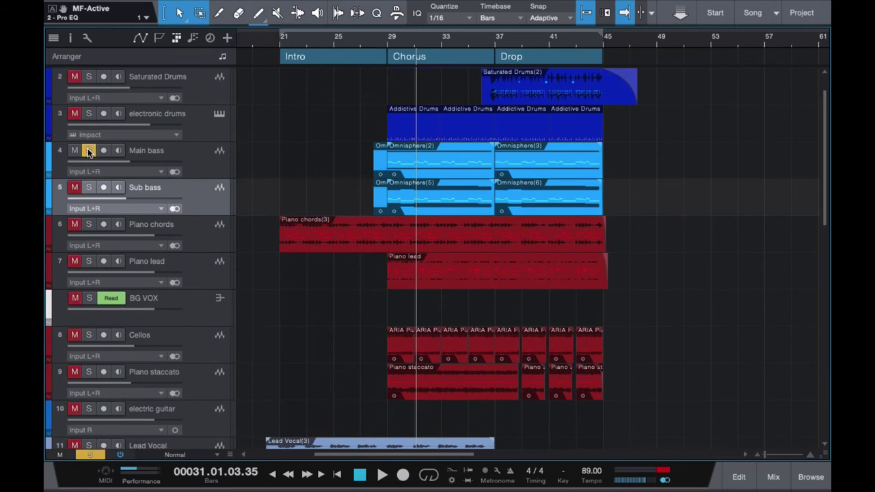
key("space")
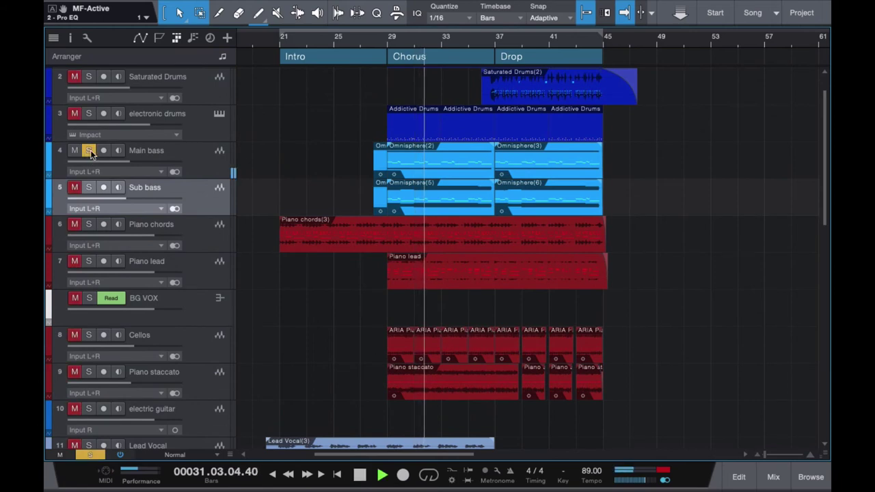
left_click(88, 151)
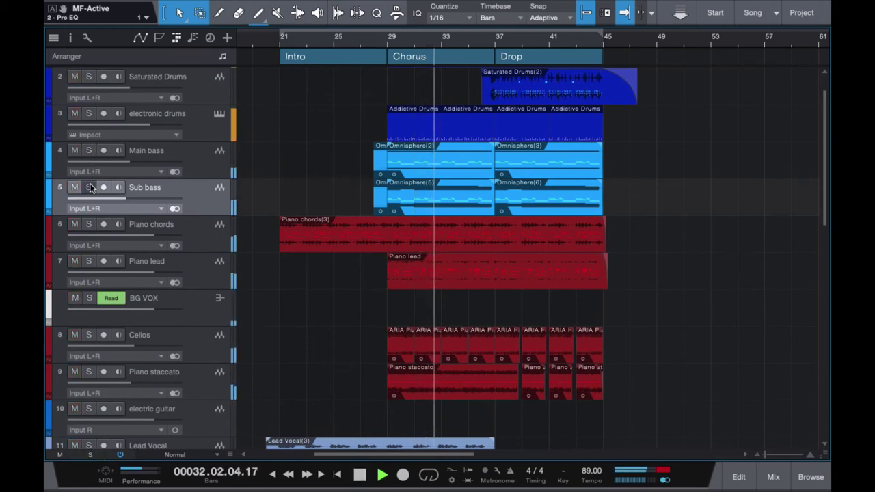
- Solo Sub bass during playback, stop the song, and clear the solo
left_click(88, 188)
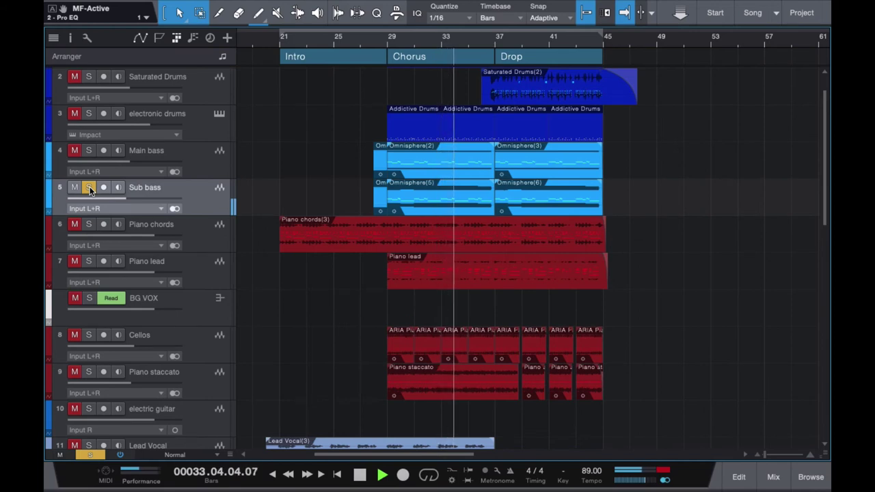
key("space")
left_click(88, 188)
- Return the playhead to bar 29 and review the Main bass and Sub bass mixer channels, including Sub bass's Pro EQ
left_click(195, 160)
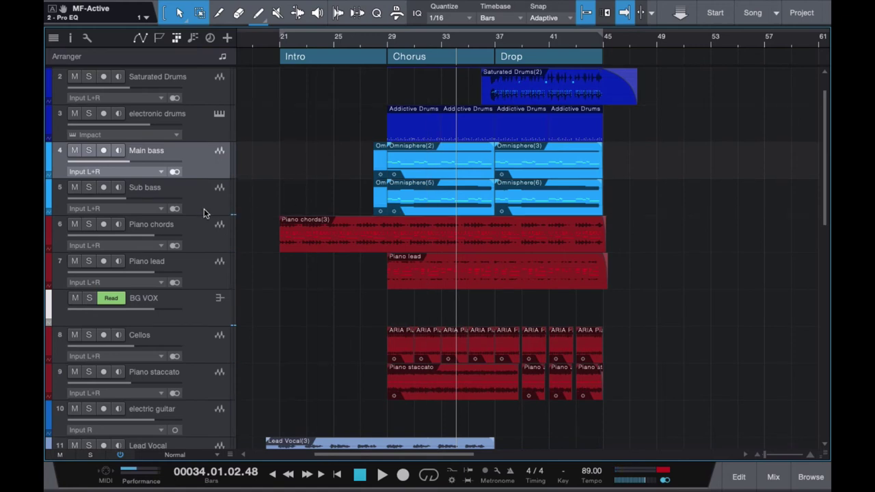
left_click(386, 40)
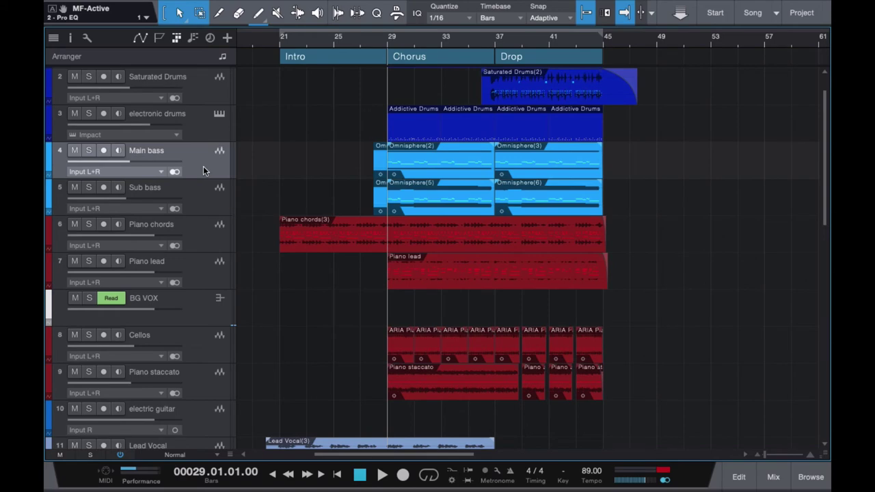
key("F3")
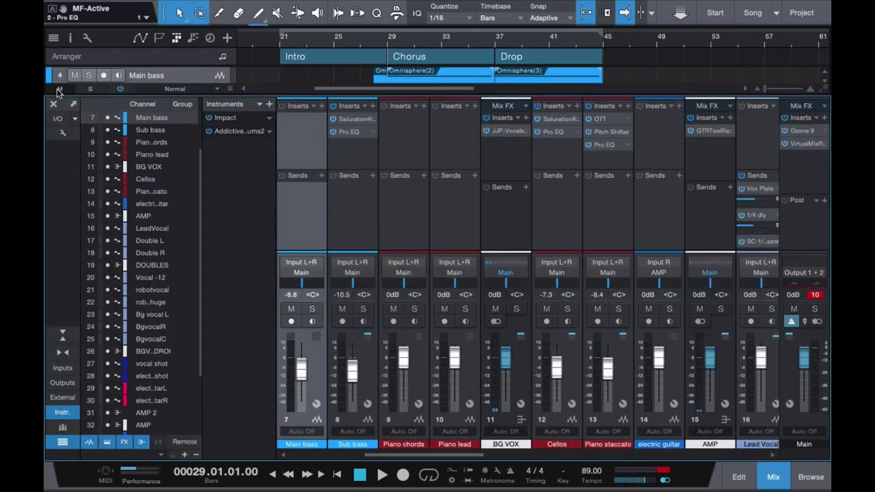
double_click(353, 135)
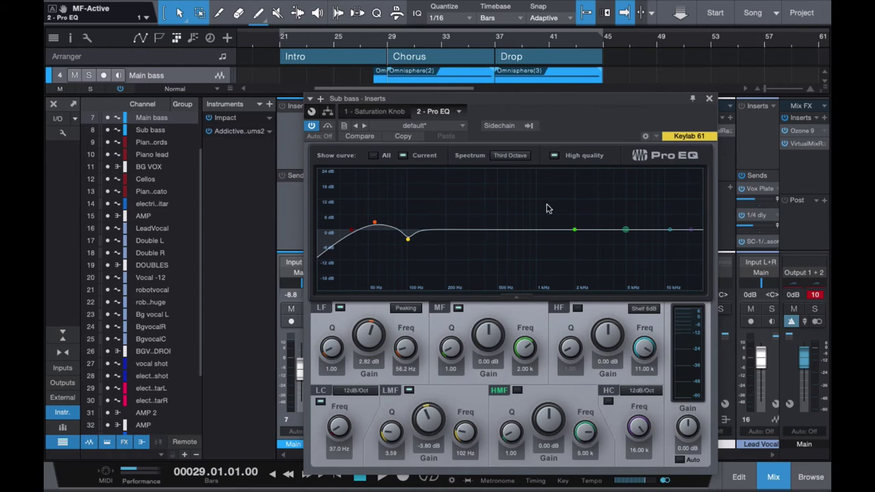
left_click(709, 99)
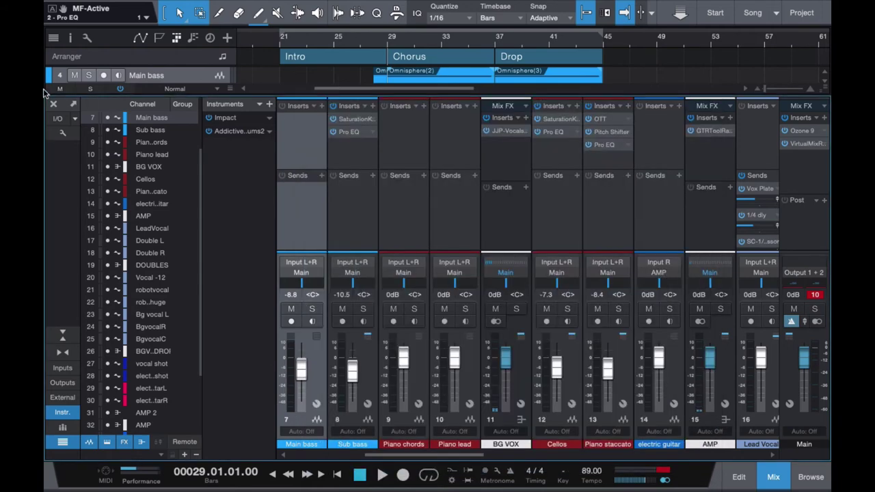
left_click(54, 104)
- Play the full mix briefly from bar 29, solo Main bass to hear it alone, and stop playback
key("space")
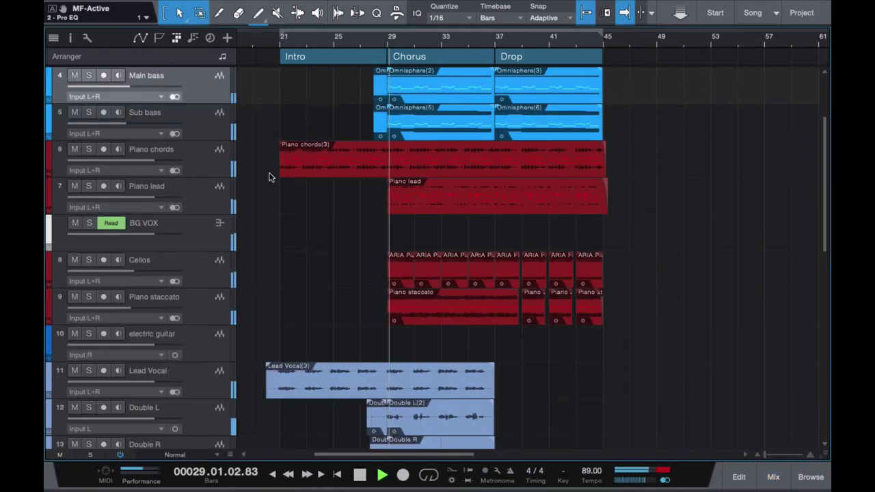
key("space")
scroll(248, 170, "up", 1)
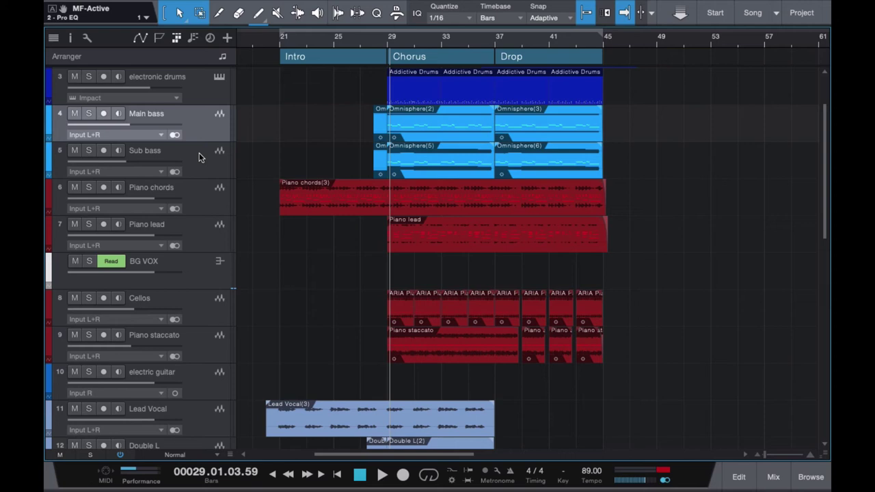
scroll(346, 226, "down", 1)
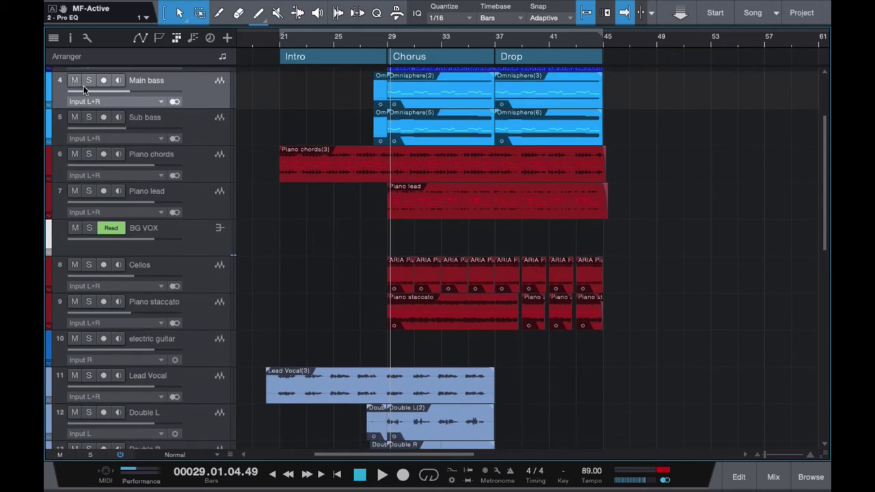
left_click(92, 81)
key("space")
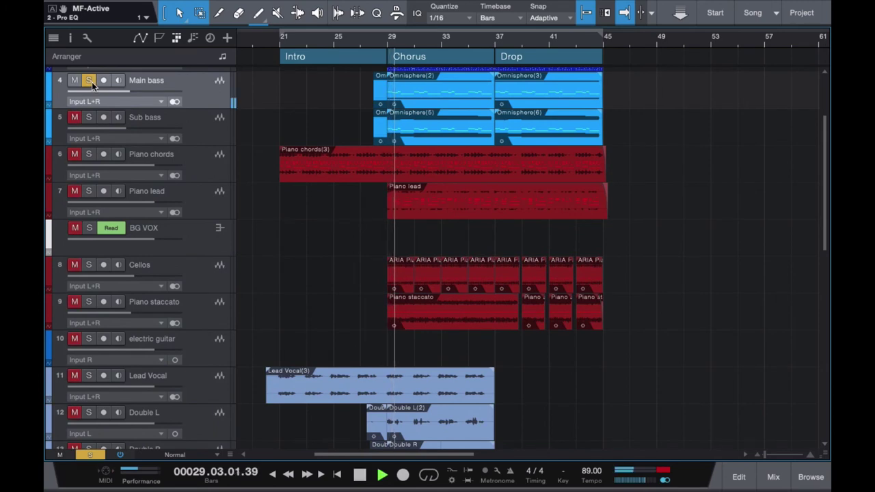
key("space")
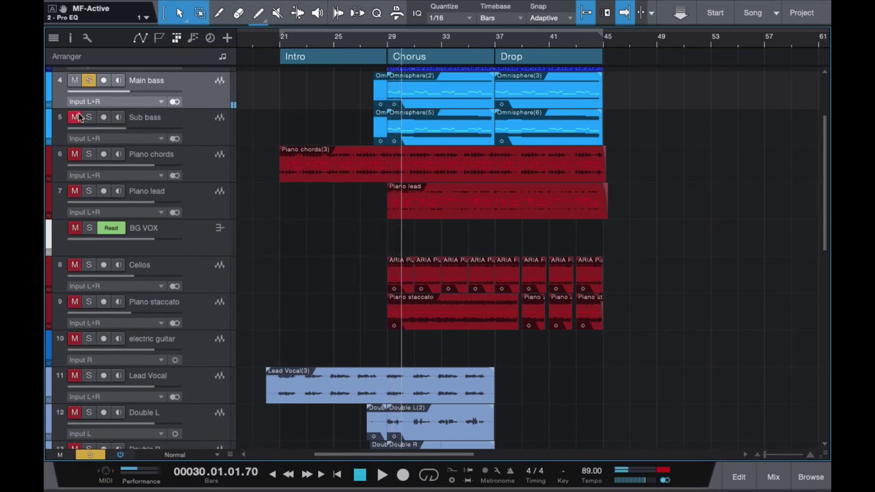
- Move the solo from Main bass to Sub bass, play a short excerpt, and clear the solo
left_click(90, 79)
left_click(88, 118)
key("space")
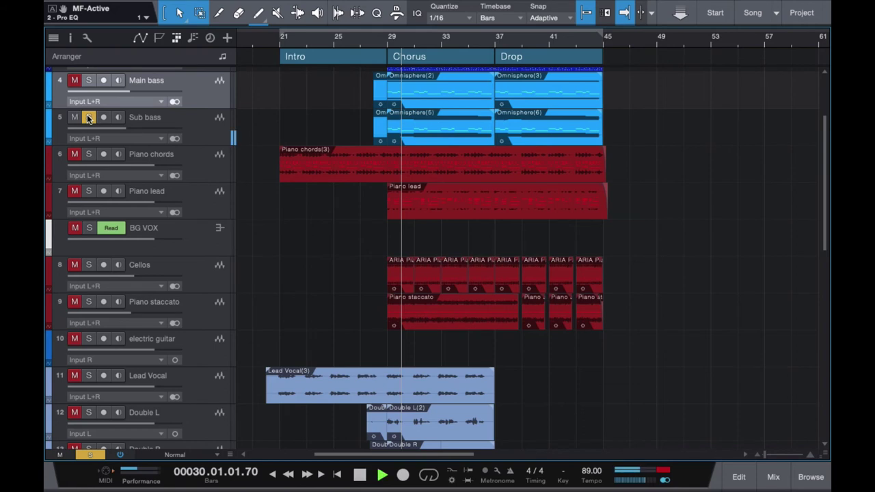
key("space")
left_click(88, 118)
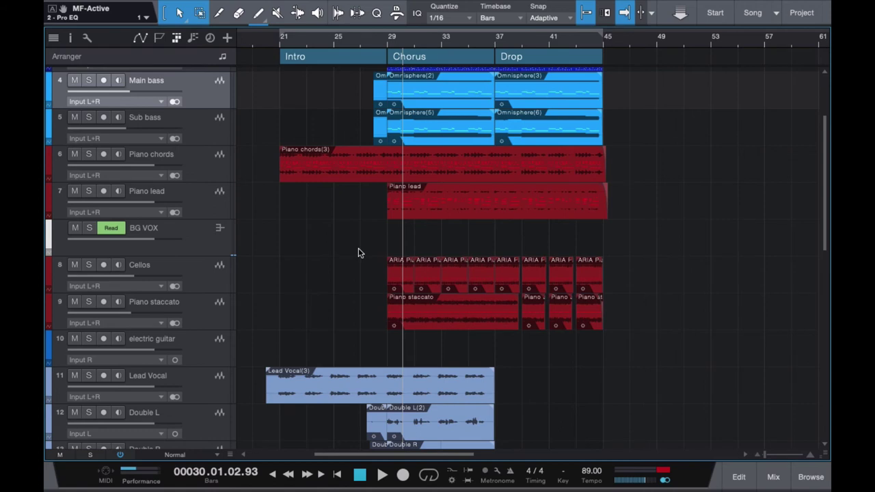
- Solo the Piano staccato and Cellos tracks together, play them from bar 29, and stop playback
scroll(337, 220, "down", 1)
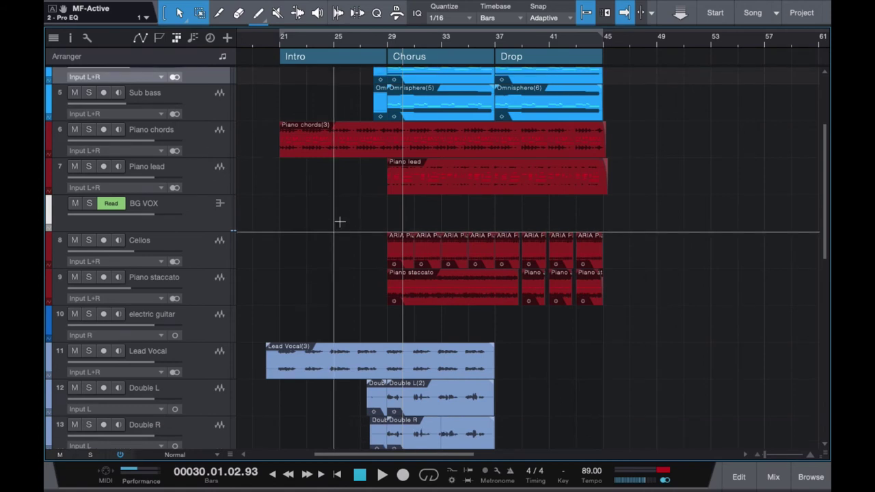
scroll(346, 262, "down", 3)
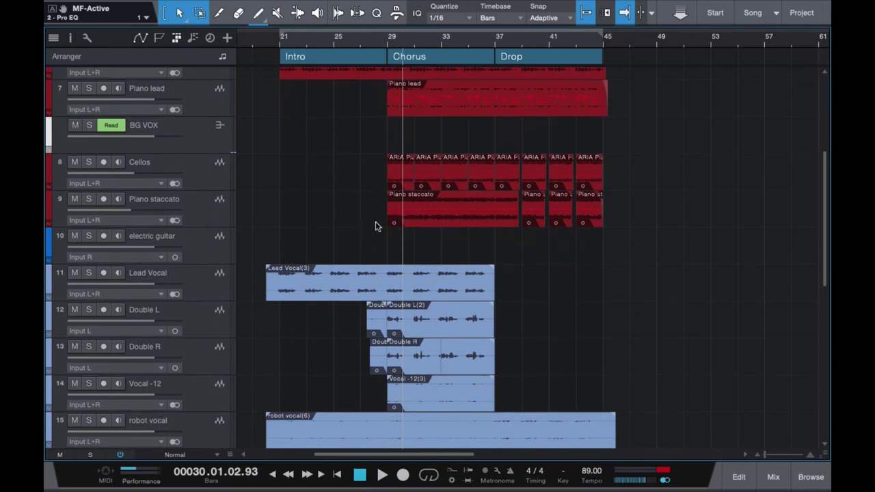
scroll(375, 225, "up", 1)
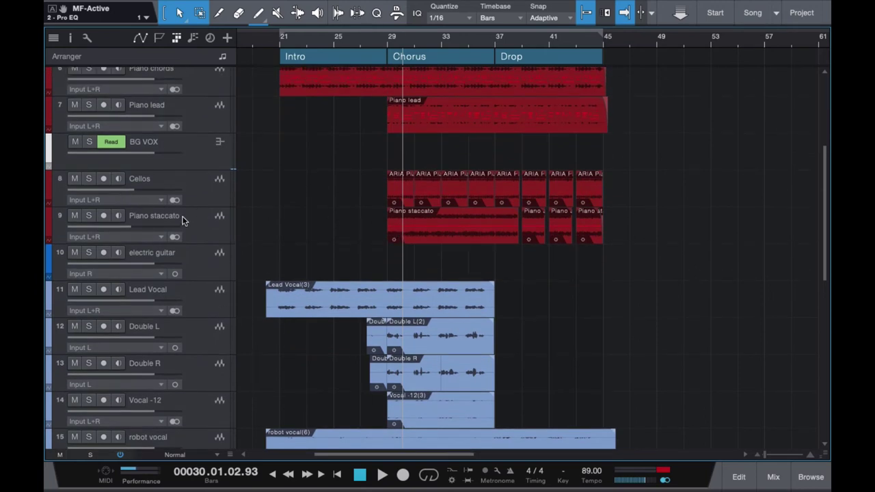
left_click(88, 216)
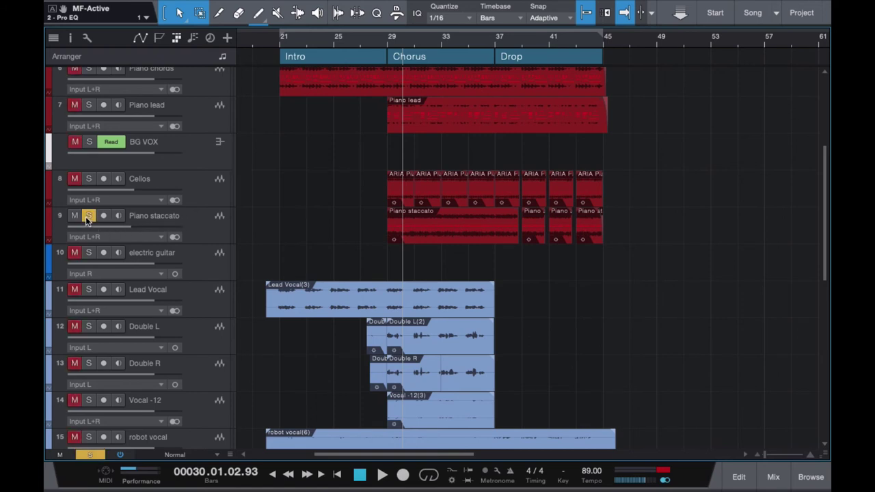
left_click(89, 179)
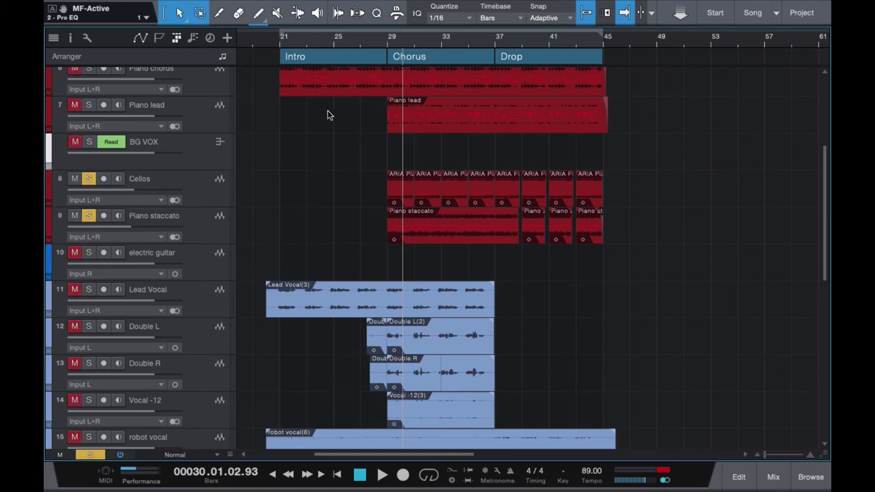
left_click(387, 42)
key("space")
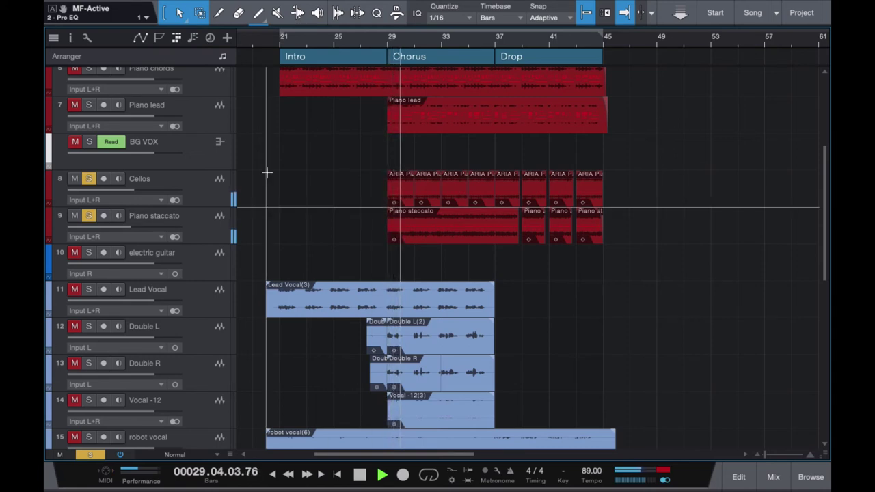
key("space")
- Unsolo Piano staccato and play only the Cellos track from bar 29
left_click(89, 216)
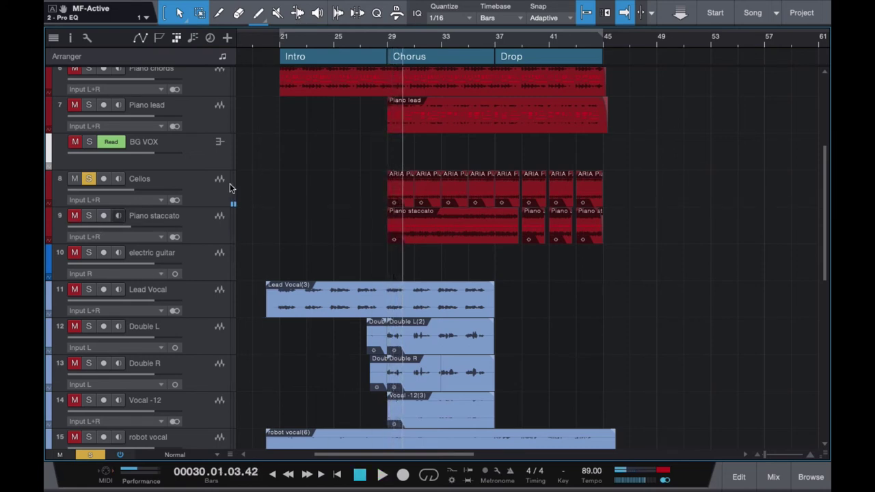
left_click(388, 38)
key("space")
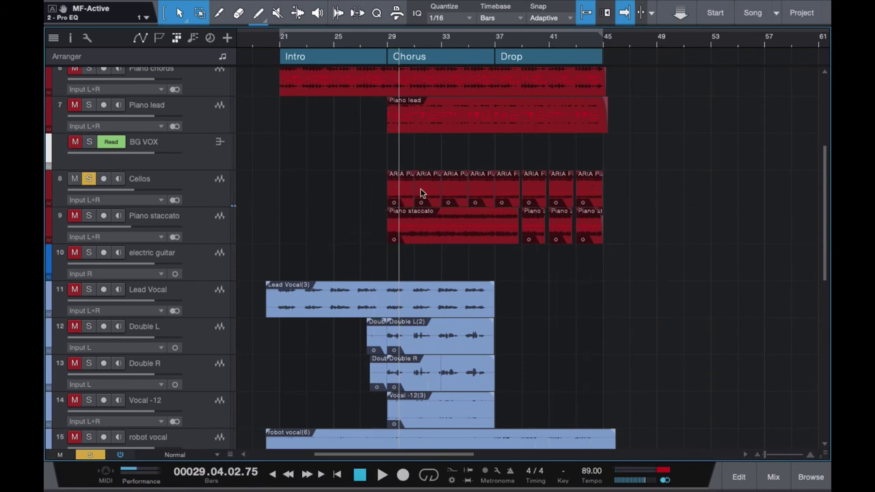
- Move the solo from Cellos to Piano staccato, play a short excerpt of the chorus, and stop playback
left_click(391, 43)
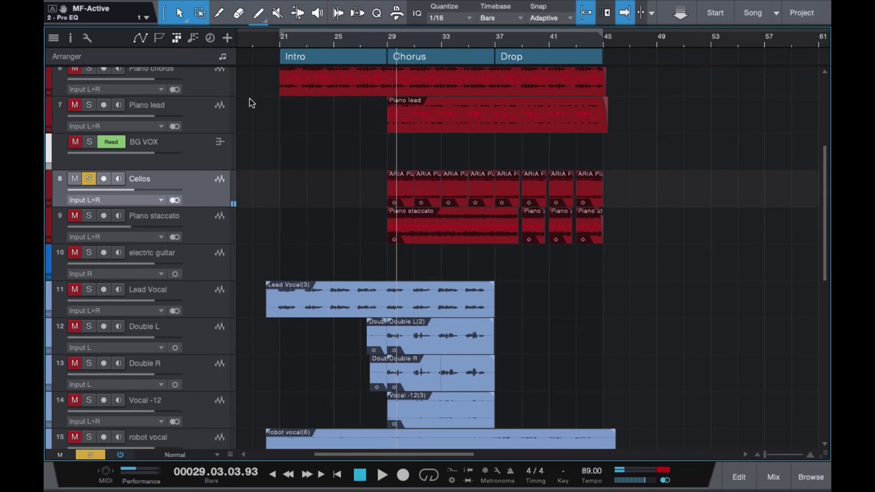
left_click(91, 179)
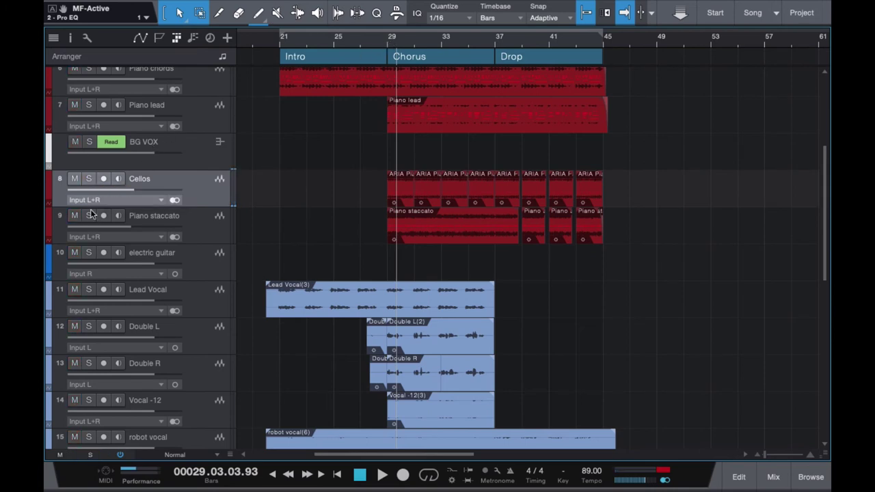
left_click(88, 216)
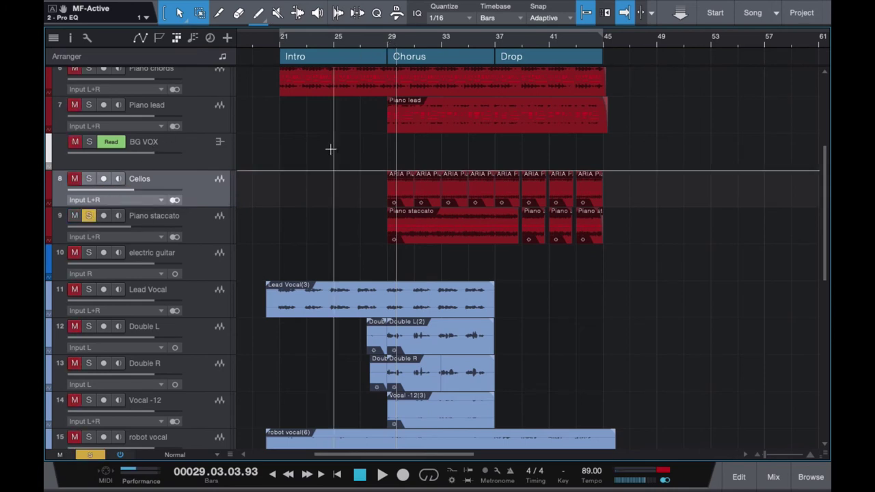
key("space")
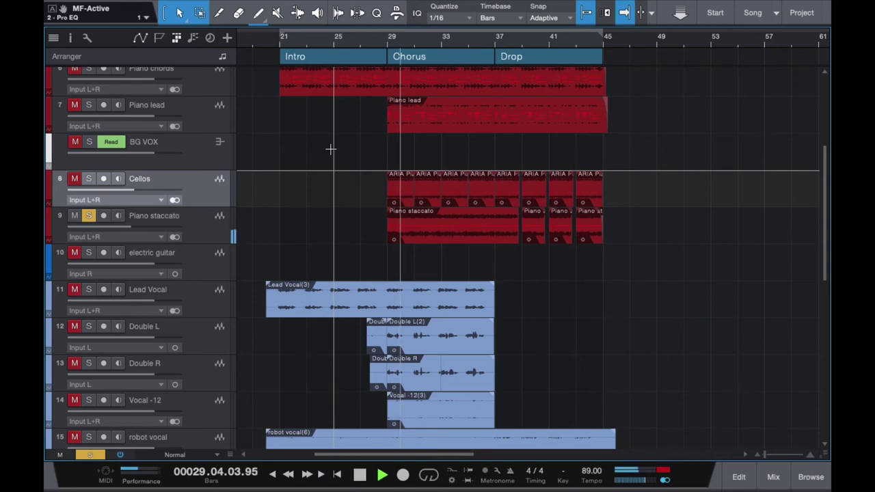
key("space")
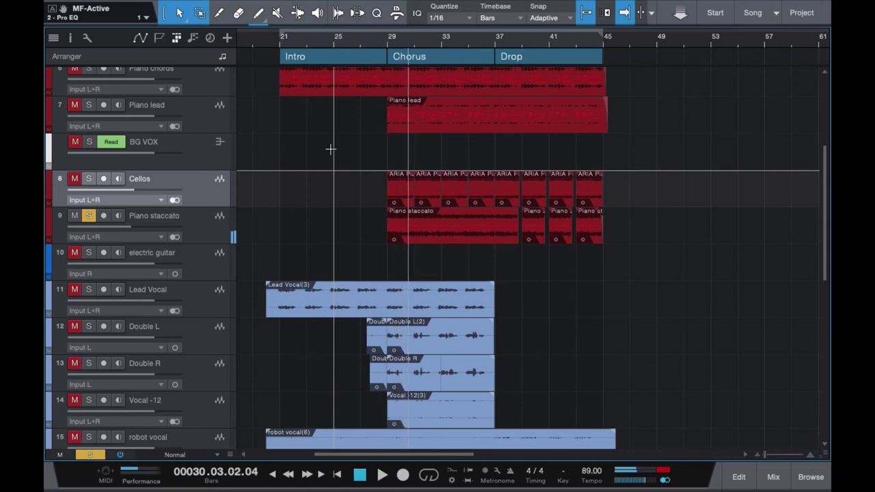
- Solo Cellos and Piano staccato together, play them in the chorus, clear all solos, and stop playback
left_click(88, 215)
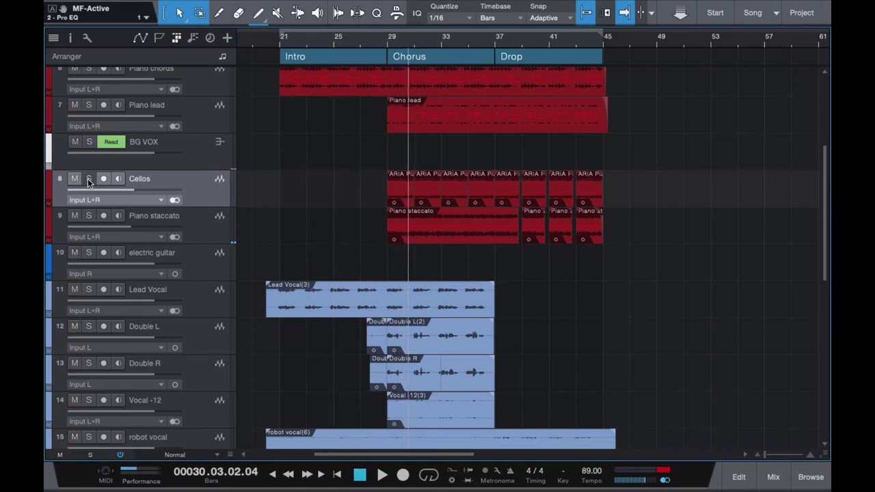
left_click(89, 178)
left_click(88, 214)
key("space")
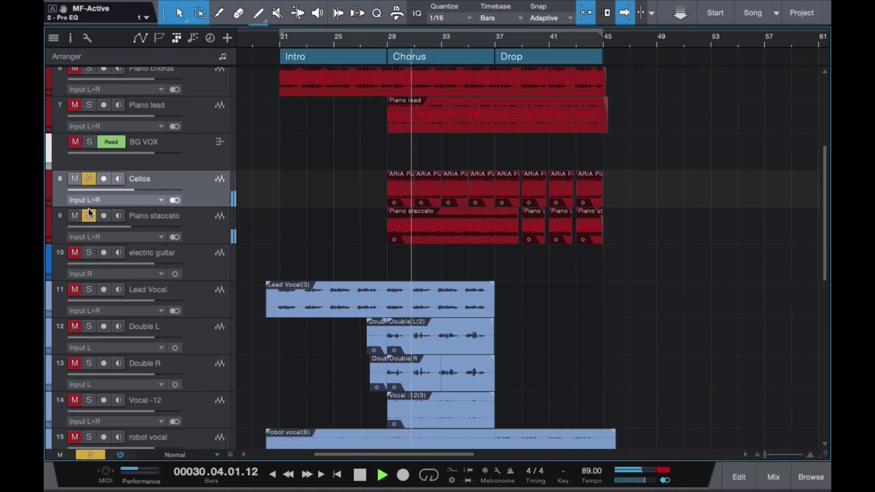
left_click(91, 455)
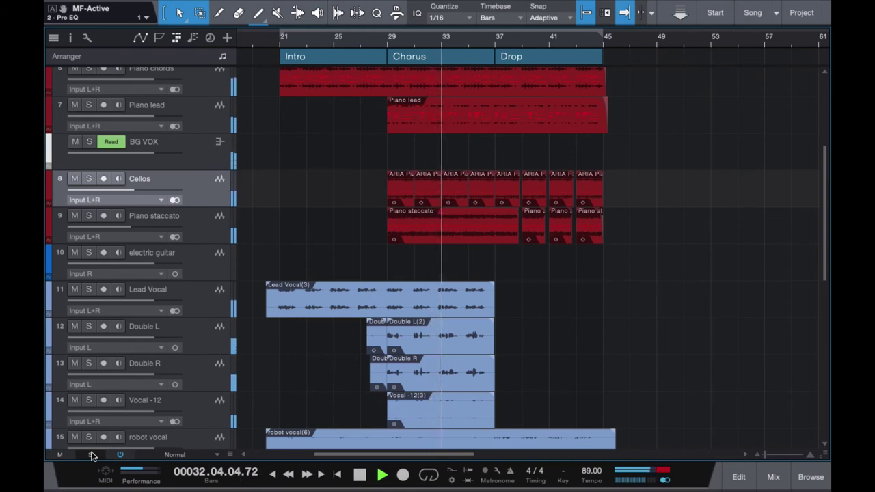
key("space")
- Solo the Double L and Double R vocal tracks and play them from bar 29
scroll(287, 400, "down", 6)
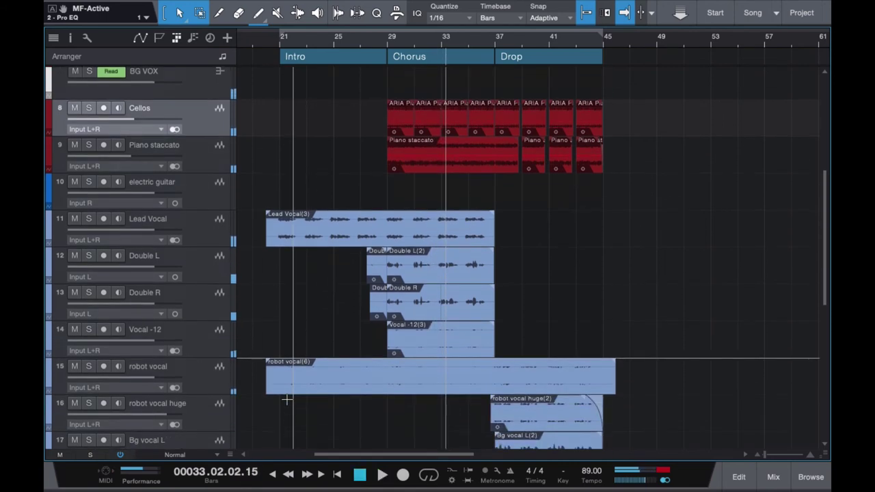
scroll(287, 400, "down", 1)
scroll(404, 326, "up", 3)
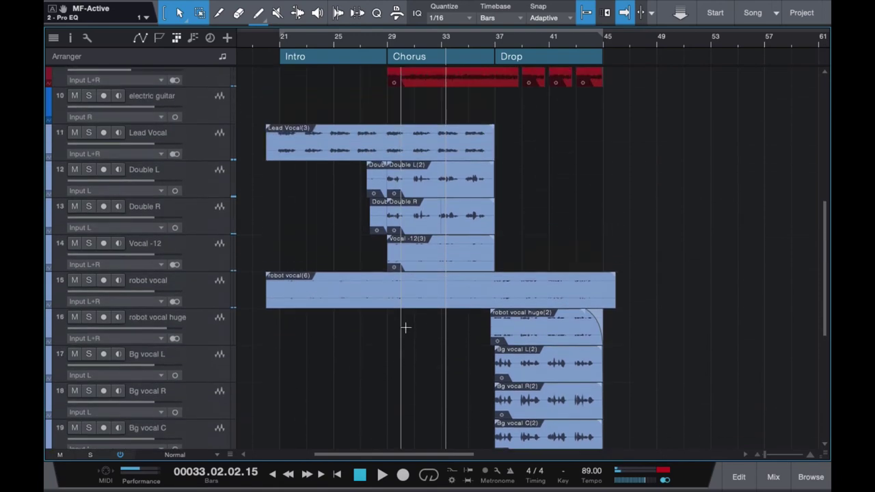
scroll(406, 328, "down", 2)
scroll(405, 328, "down", 6)
scroll(405, 328, "up", 11)
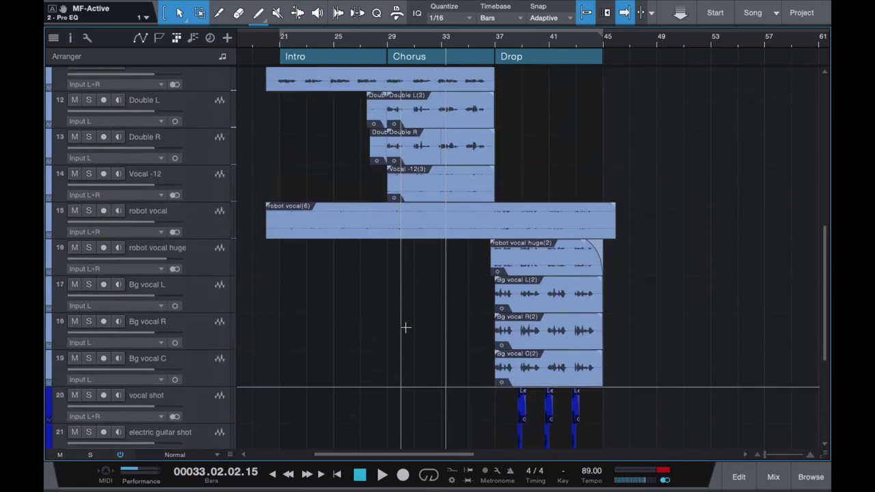
scroll(406, 328, "down", 1)
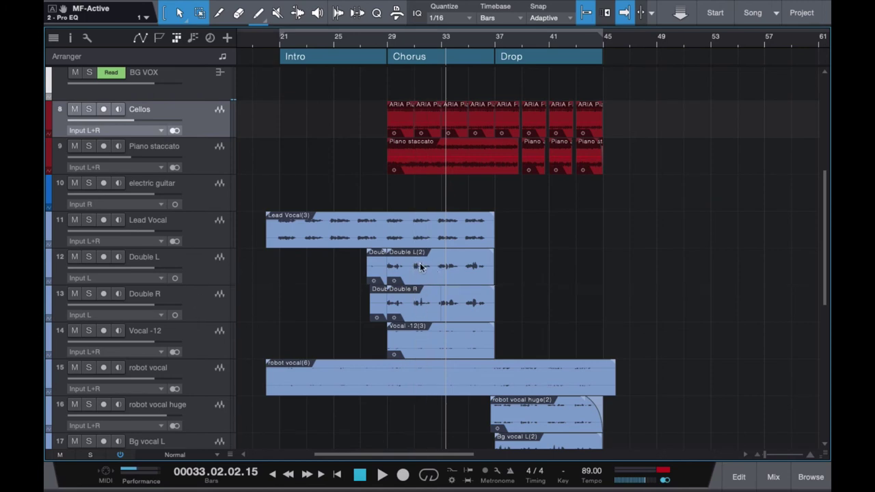
left_click(387, 41)
left_click(89, 257)
left_click(89, 294)
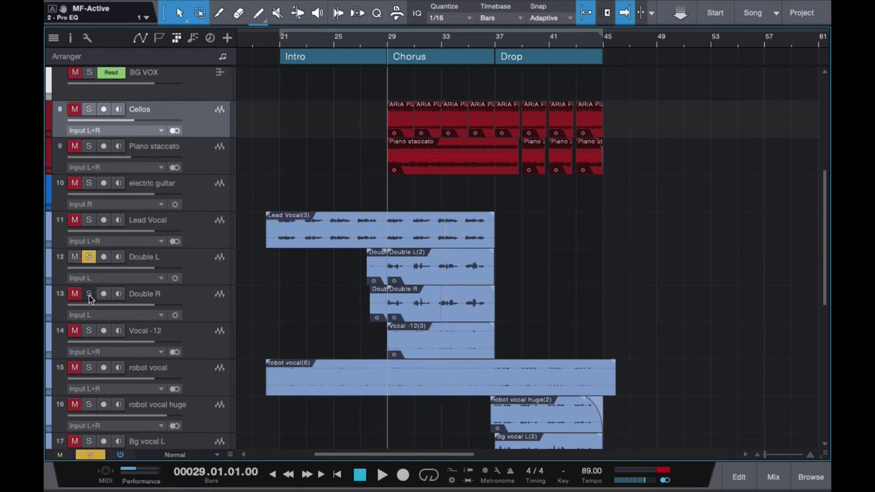
key("space")
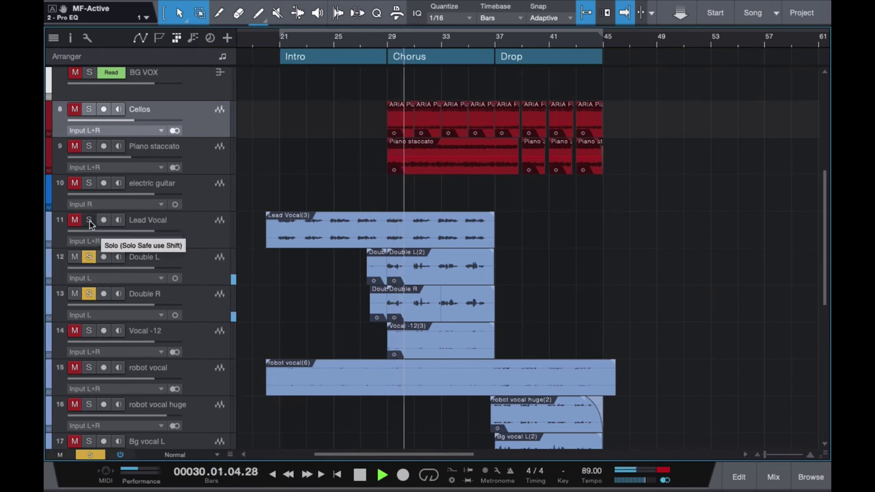
- Add Lead Vocal to the soloed doubles while they play, stop playback, and clear all solos
left_click(89, 220)
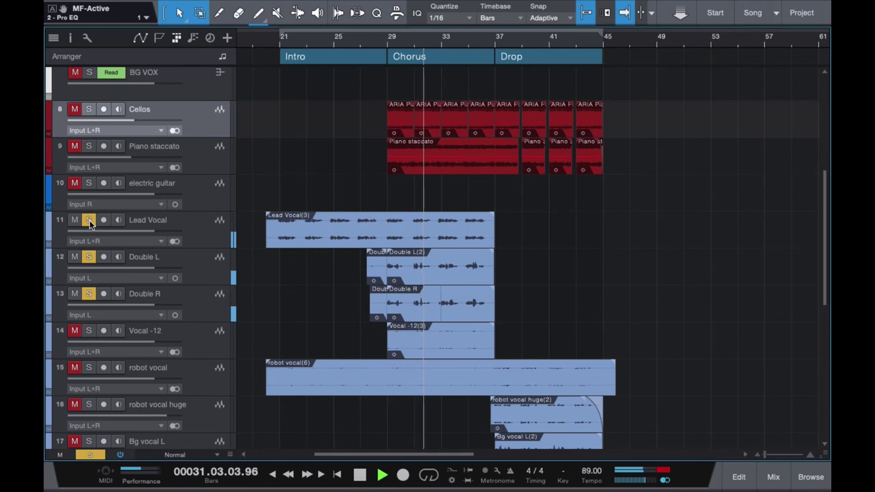
key("space")
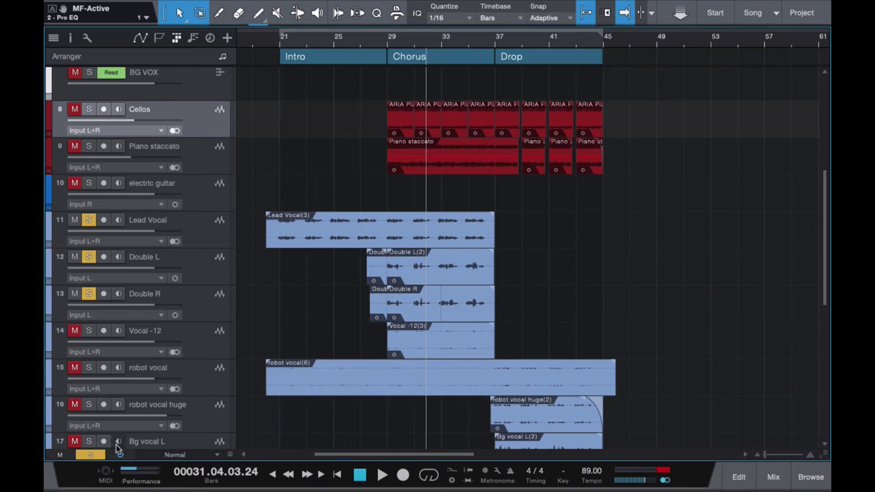
left_click(90, 455)
- Solo the Vocal -12 track, play a short excerpt of it, and stop playback
left_click(88, 331)
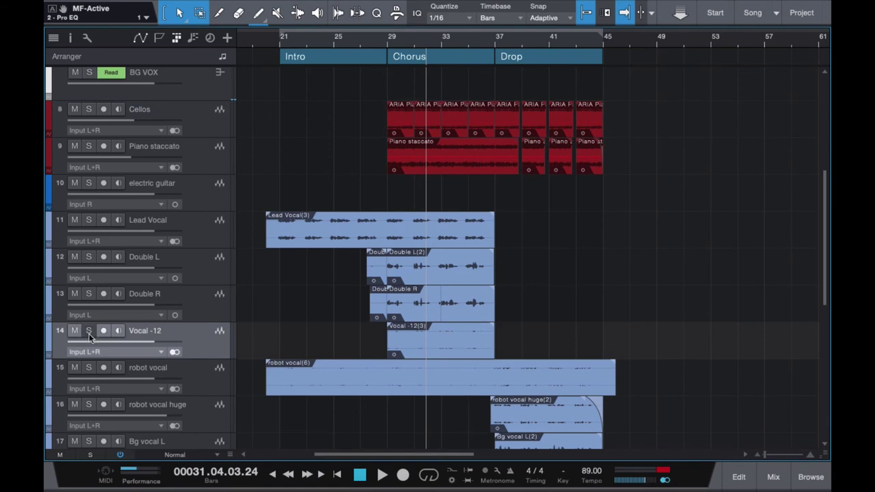
key("space")
key("space")
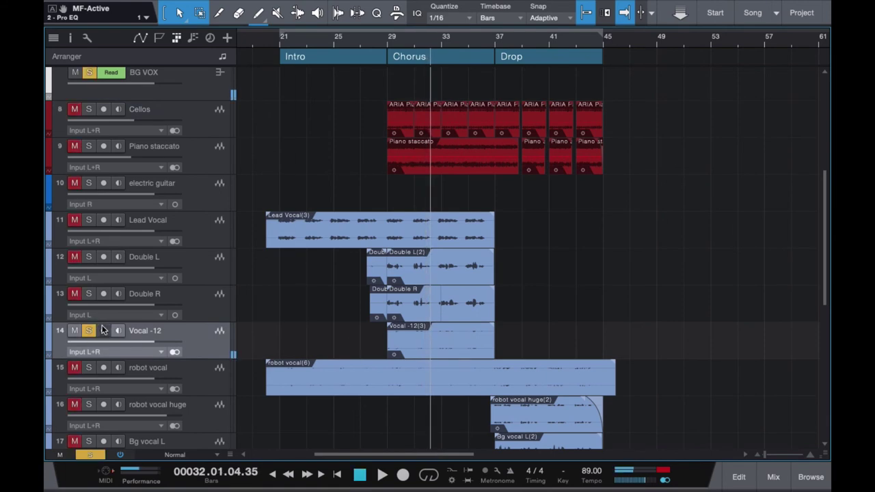
- Check the Vocal -12 channel in the mixing console, and select its event in the Chorus section of the arrangement
key("F3")
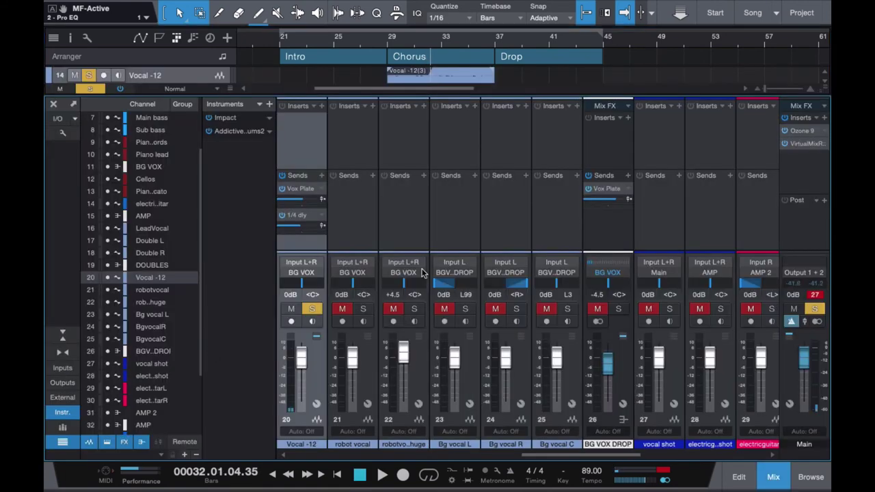
left_click(53, 105)
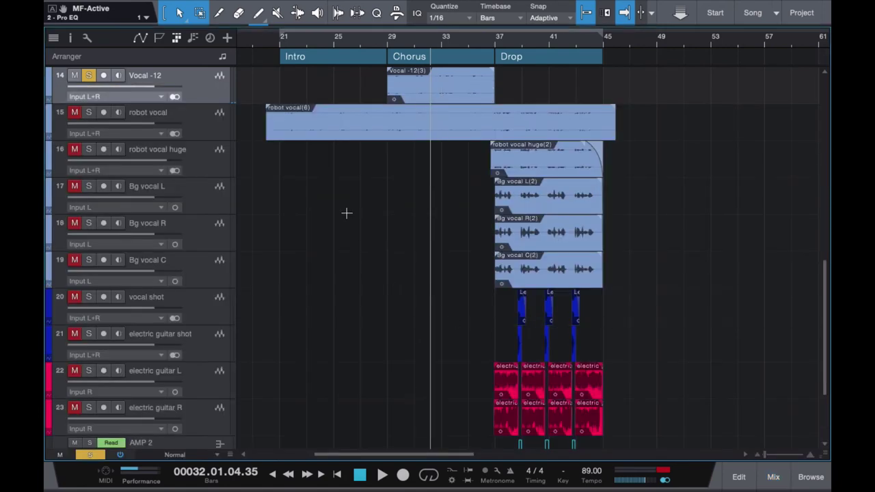
scroll(416, 214, "up", 3)
scroll(416, 215, "up", 1)
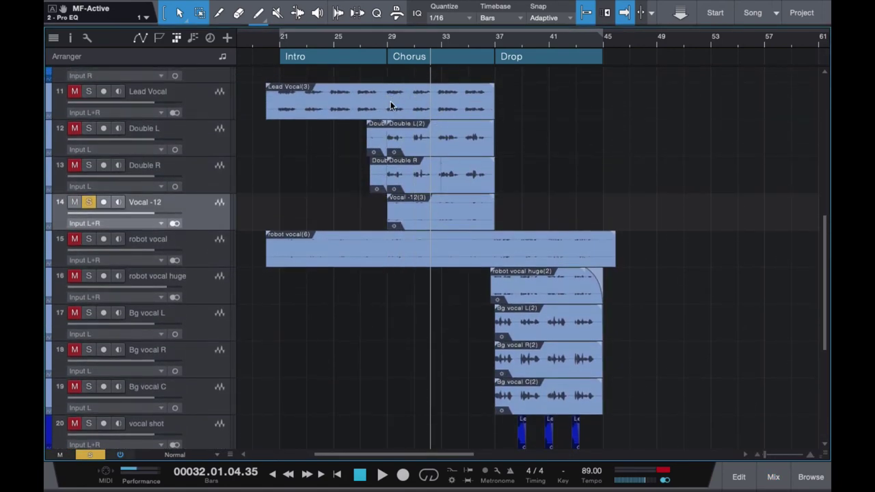
left_click(414, 217)
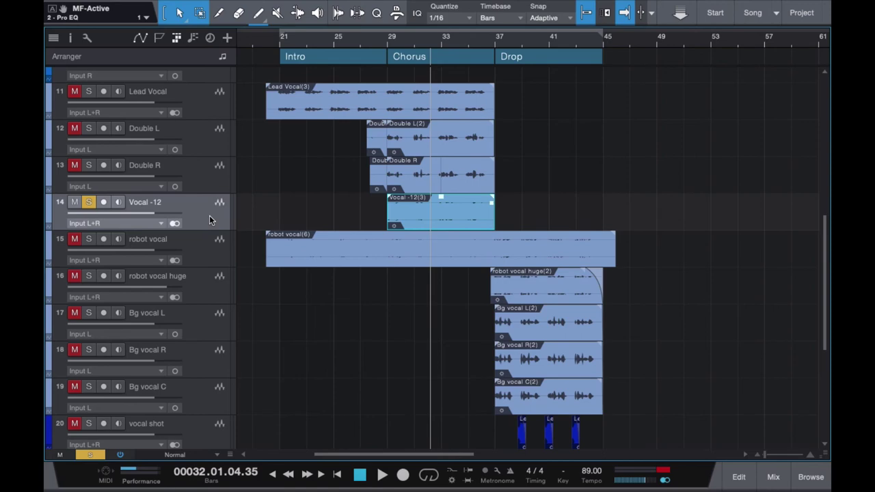
- Show the plug-ins available as inserts for the Vocal -12 channel, and close the list and console without adding any
key("F3")
left_click(321, 107)
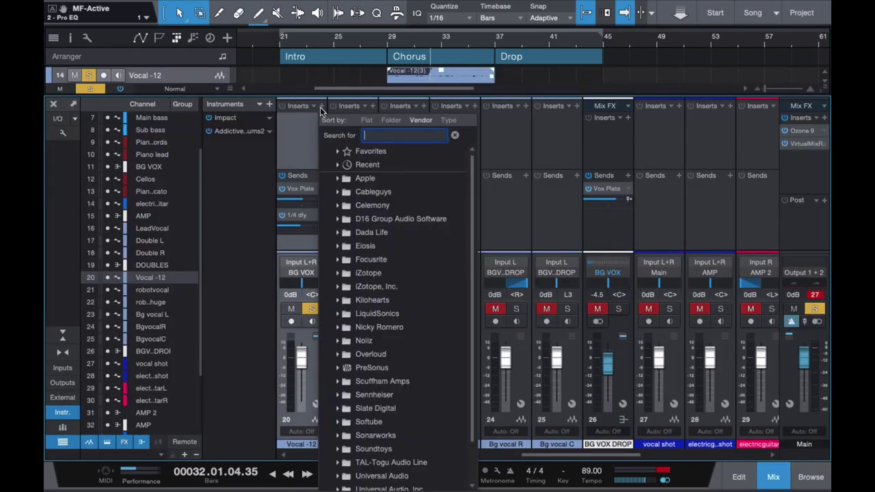
left_click(300, 140)
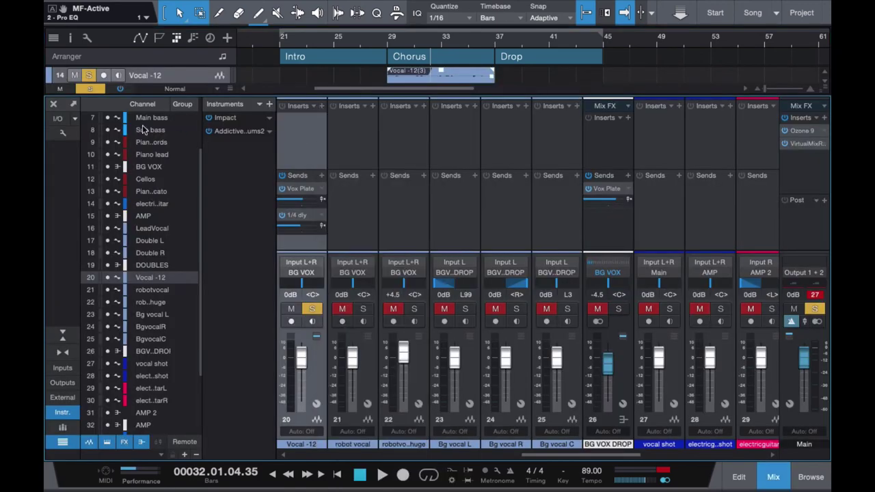
left_click(54, 105)
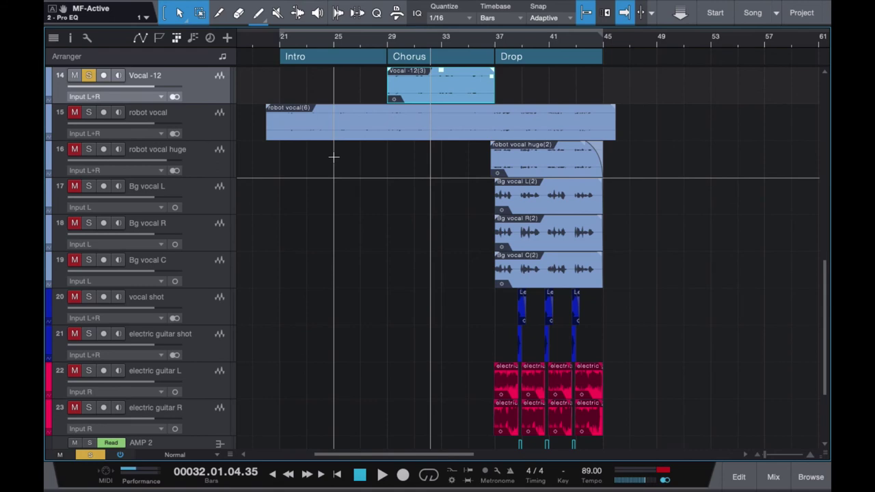
- Clear the solo, play the full mix, set the Vocal -12 track's volume to +2.0 dB, and stop playback
key("shift+m")
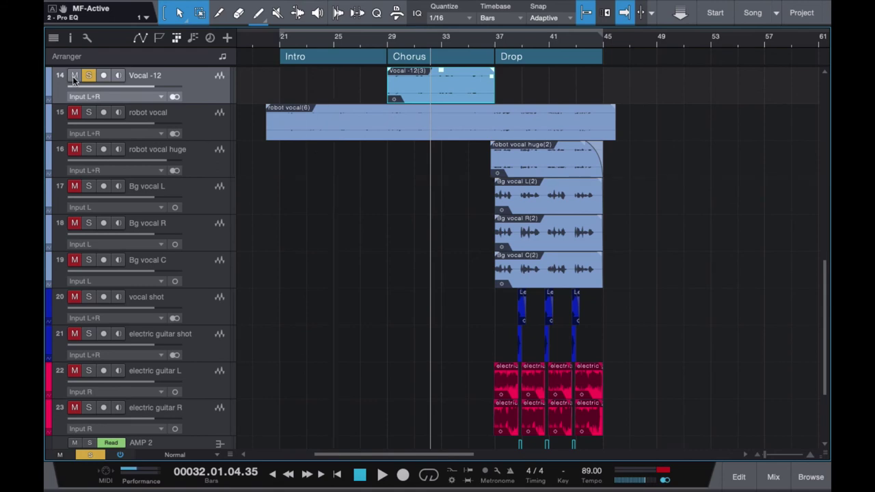
key("shift+s")
key("space")
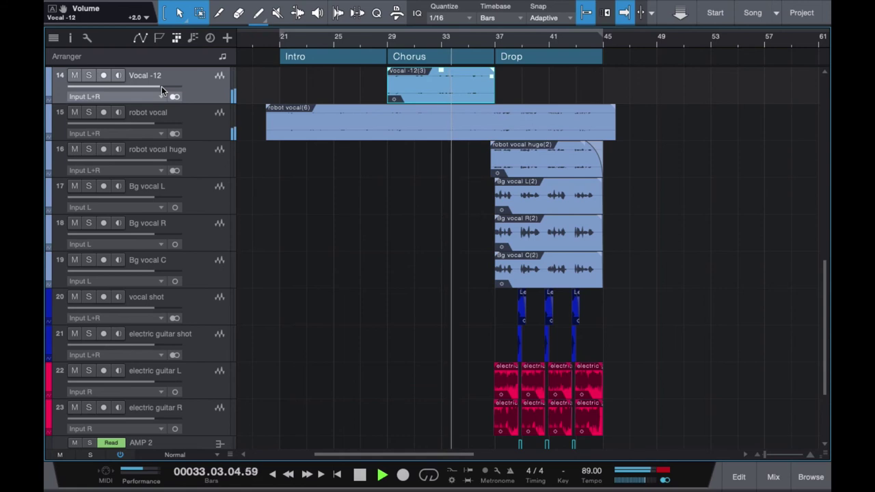
key("space")
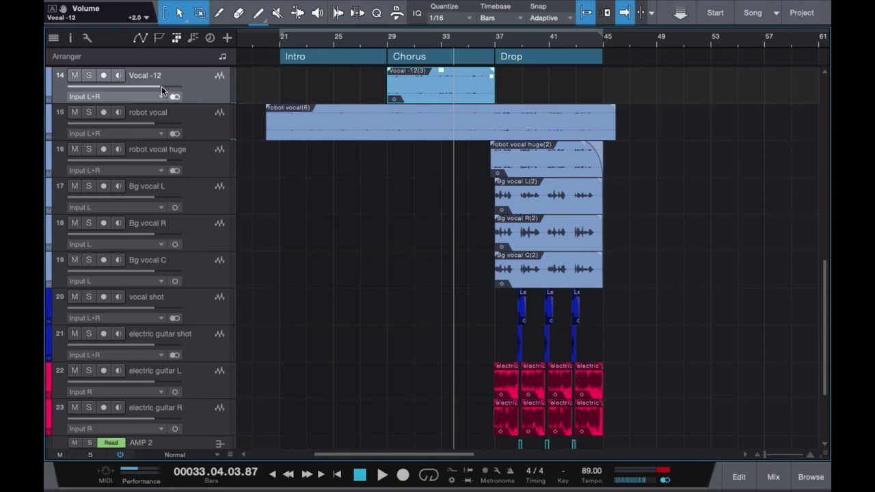
- Look over the arrangement's tracks from the drums down to the electric guitars and strings of the Drop section
scroll(456, 209, "up", 3)
scroll(457, 208, "down", 2)
scroll(457, 211, "down", 1)
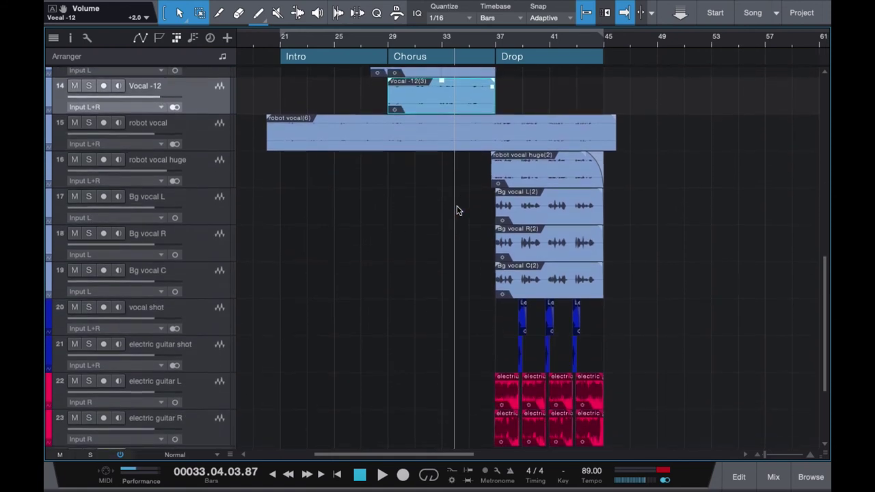
scroll(437, 227, "up", 1)
scroll(429, 237, "down", 4)
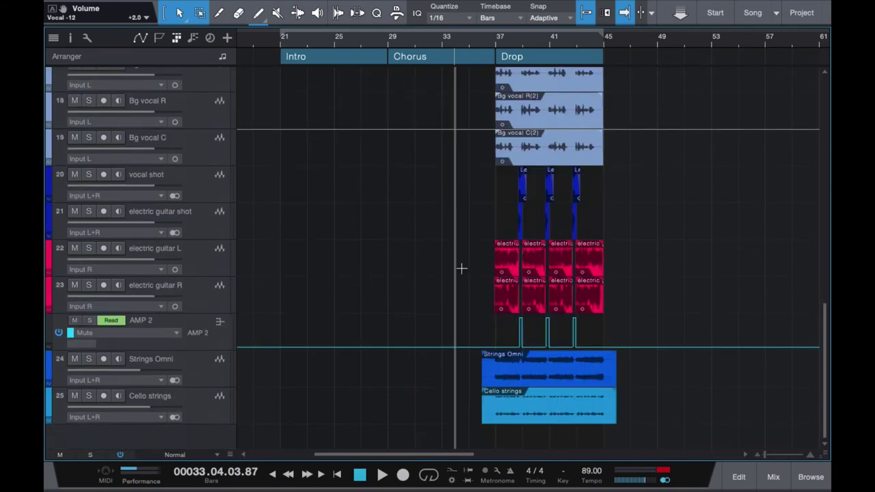
scroll(461, 267, "up", 12)
scroll(462, 267, "down", 5)
scroll(461, 269, "down", 5)
scroll(462, 269, "up", 10)
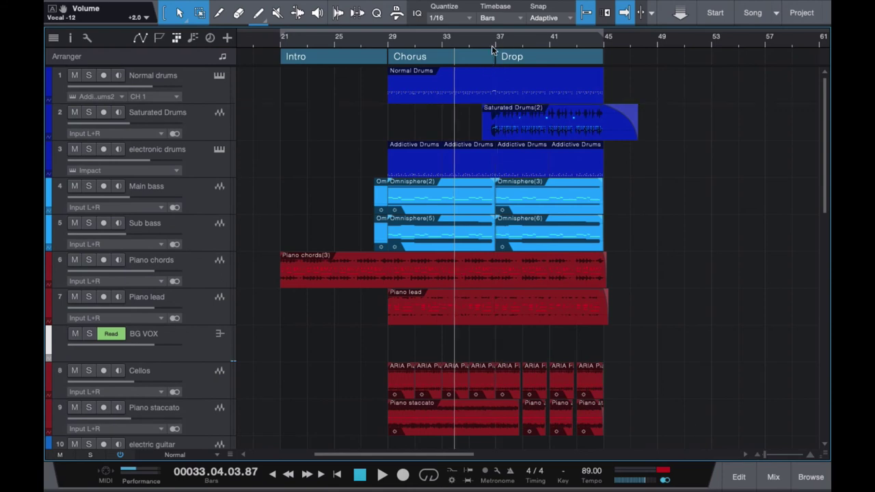
- Play the full mix from bar 36 through the Drop section
left_click(496, 39)
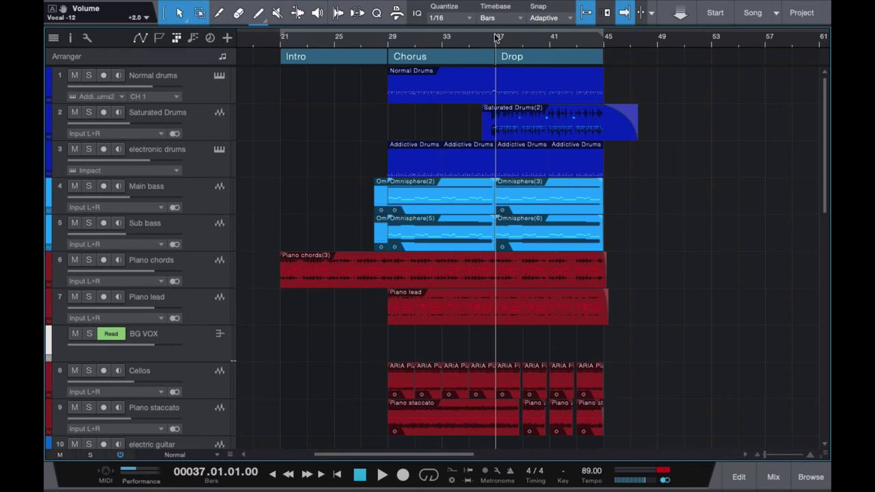
left_click(483, 42)
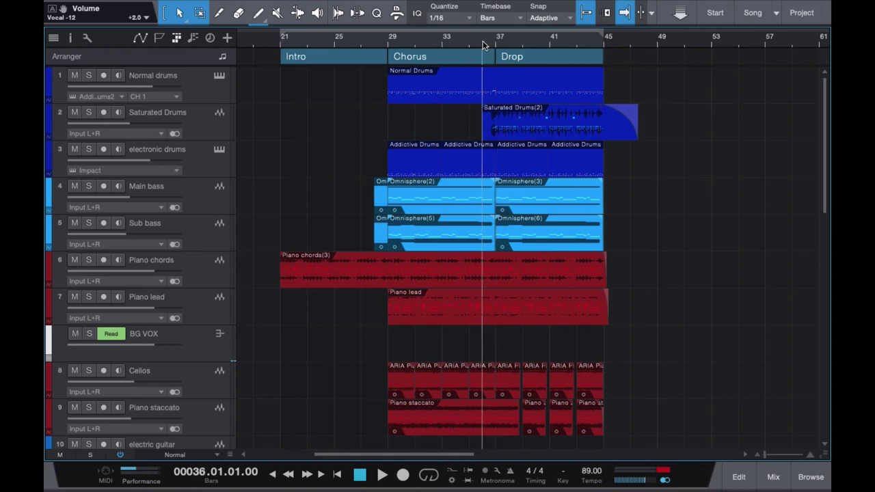
key("space")
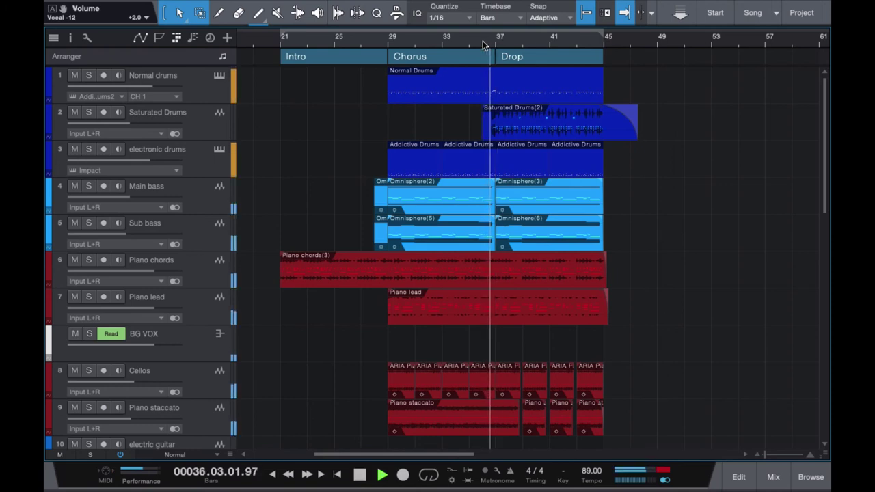
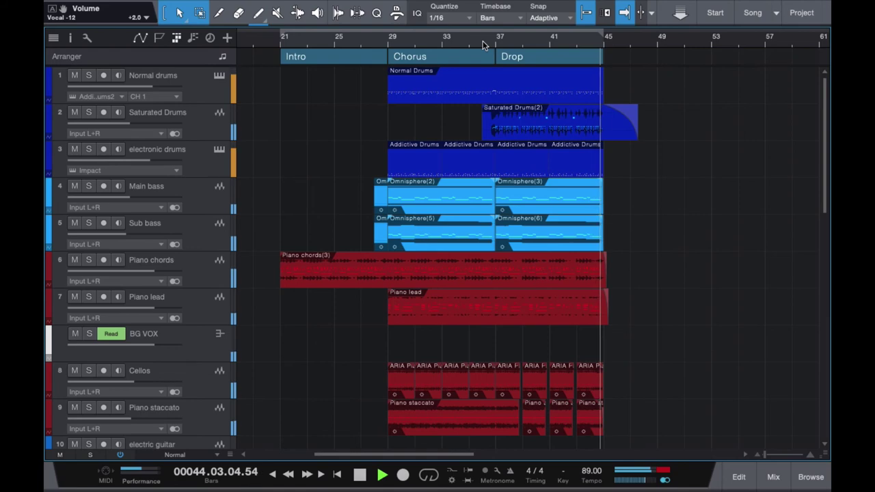
- Stop playback and look over the vocal and guitar tracks of the Drop section
key("space")
scroll(553, 227, "down", 10)
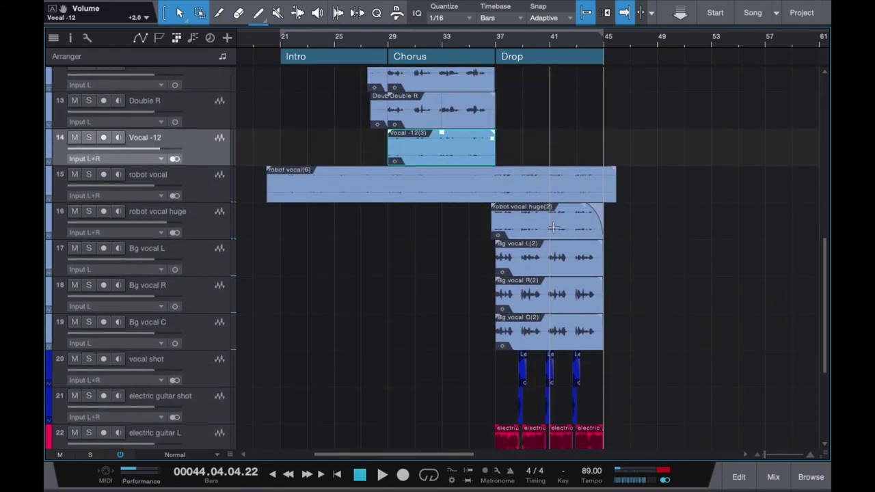
scroll(552, 227, "up", 10)
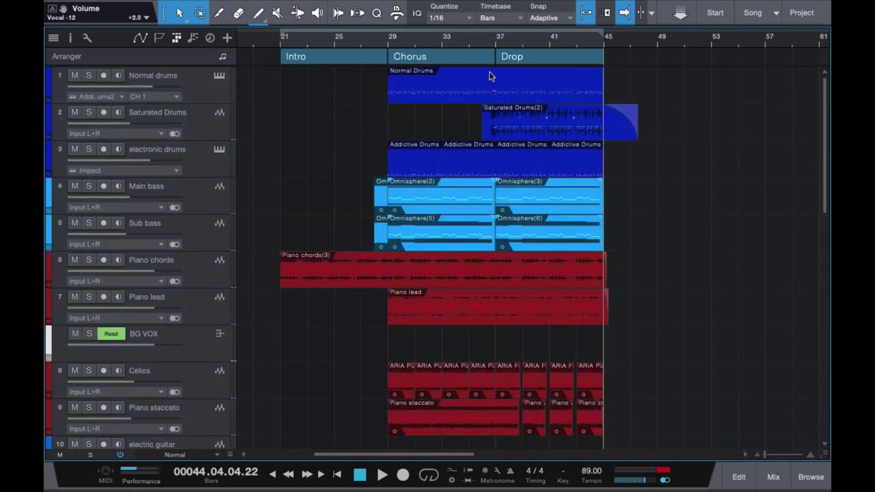
- Solo the Saturated Drums track, play it from bar 37, stop playback, and clear the solo
left_click(489, 41)
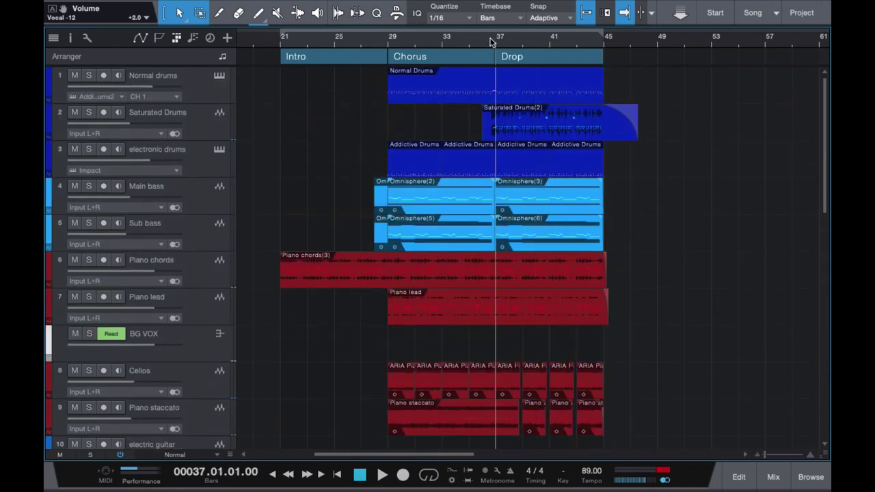
left_click(89, 112)
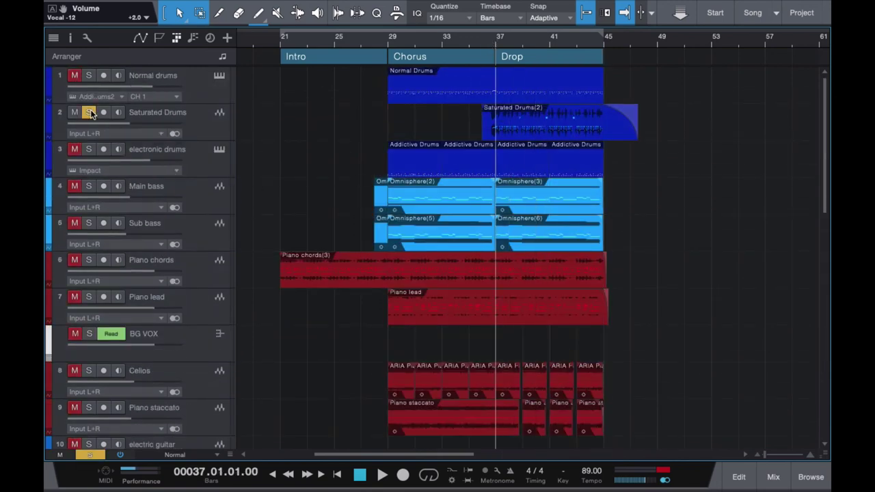
key("space")
left_click(487, 46)
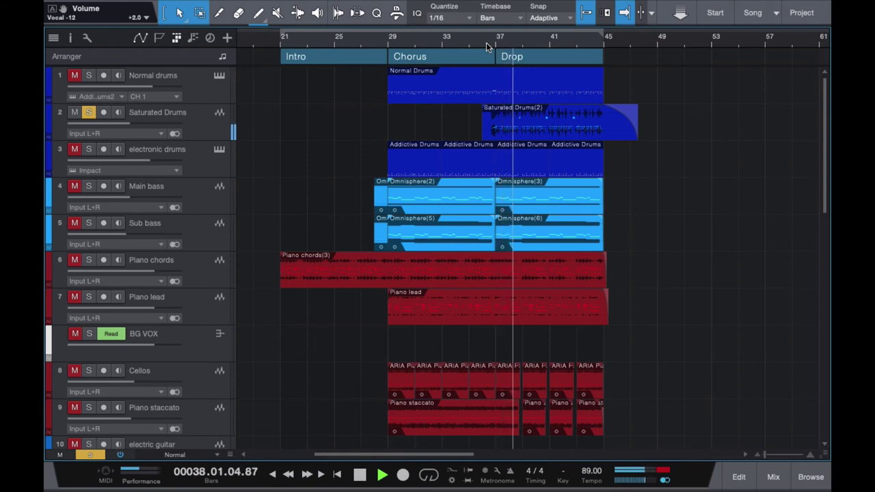
key("space")
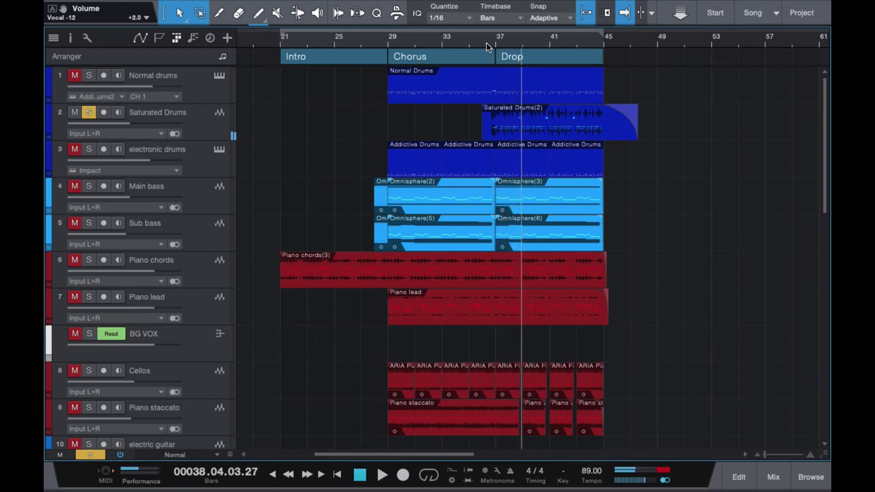
left_click(88, 113)
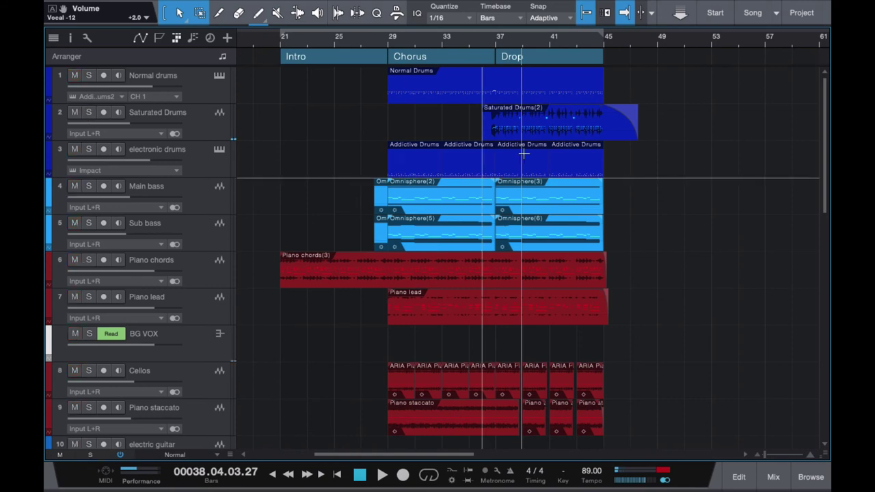
- Select the Saturated Drums event, audition the track soloed from bar 41 in two passages, and clear the solo
left_click(505, 91)
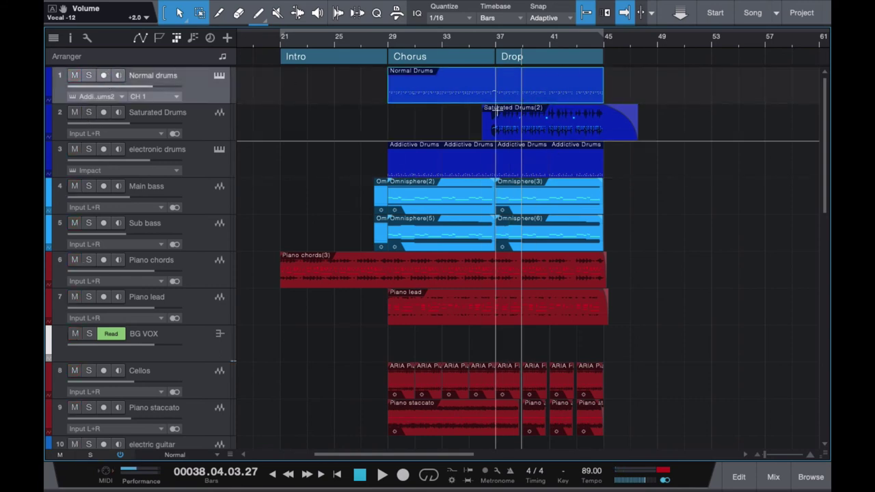
left_click(557, 130)
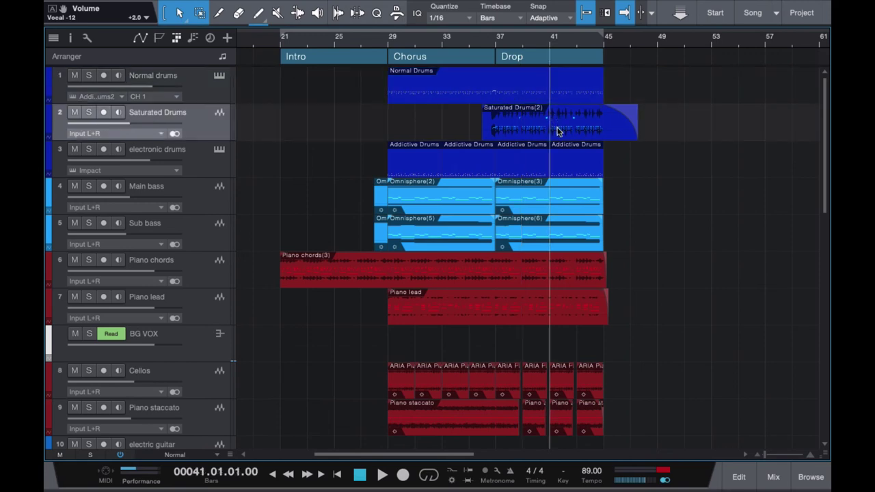
left_click(87, 112)
key("space")
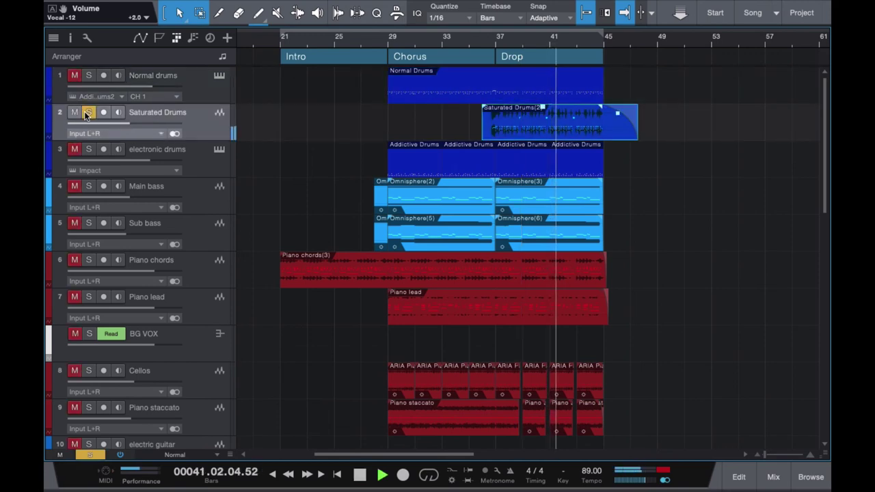
key("space")
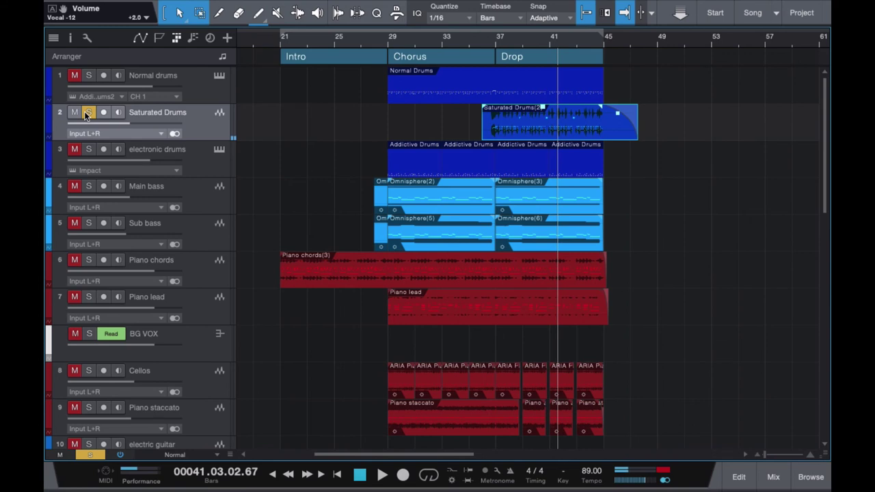
key("space")
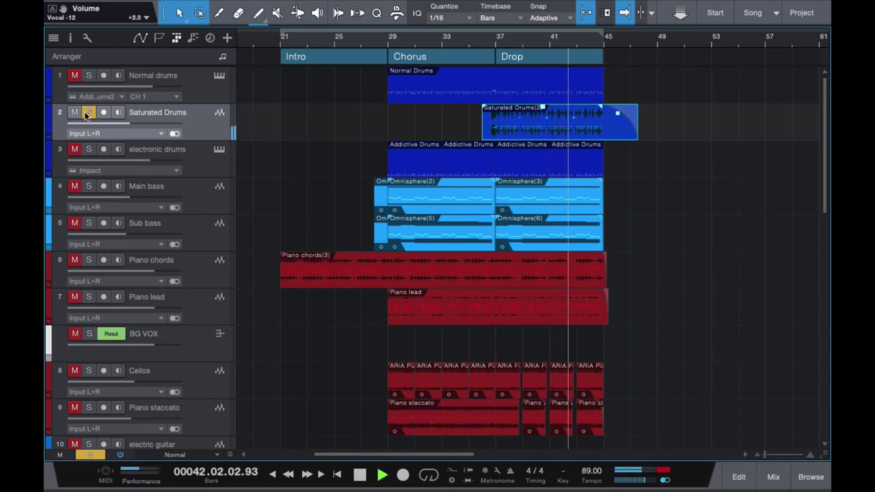
key("space")
left_click(88, 113)
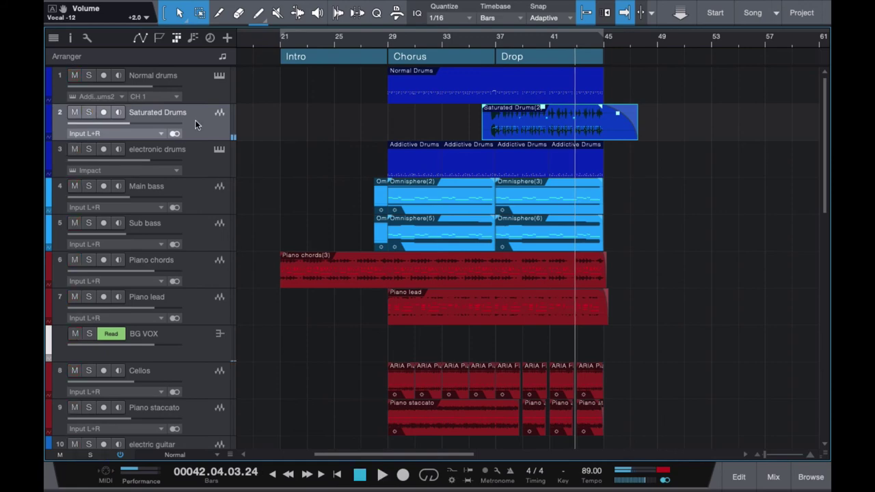
- Show the console, inspect the Saturation Knob insert's amount and saturation type on Saturated Drums, and close the plug-in
key("F3")
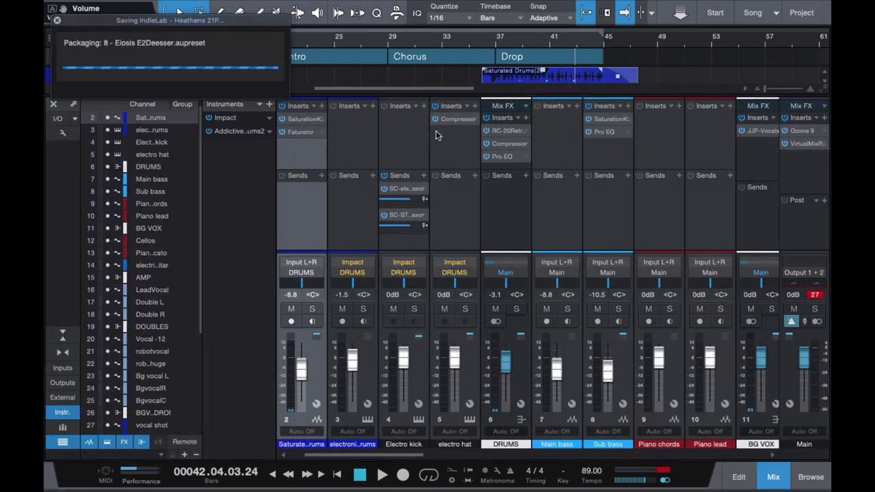
left_click(301, 120)
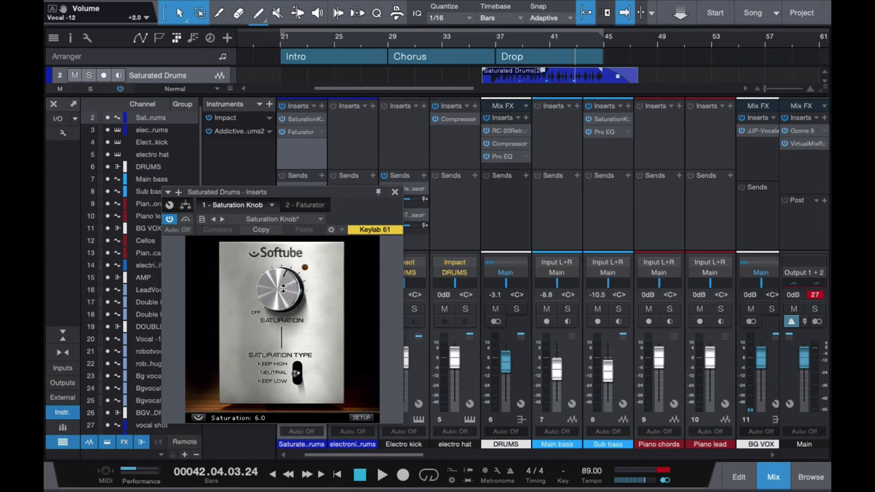
left_click(281, 285)
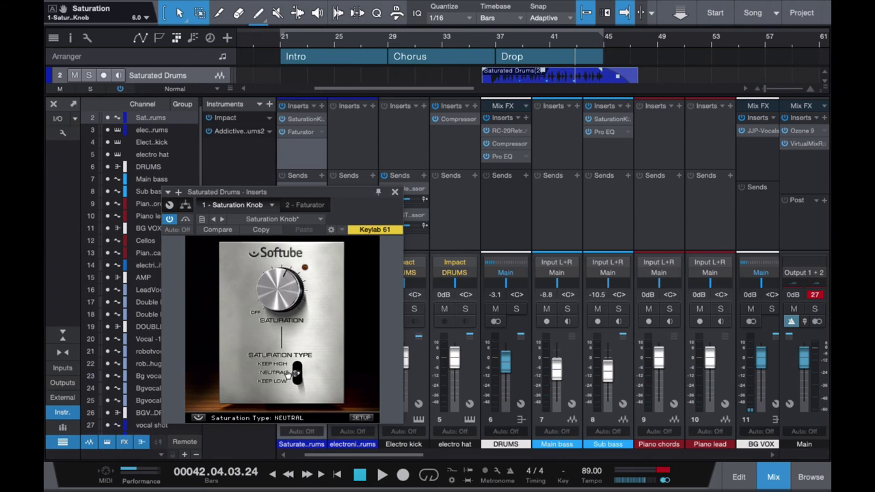
left_click(395, 192)
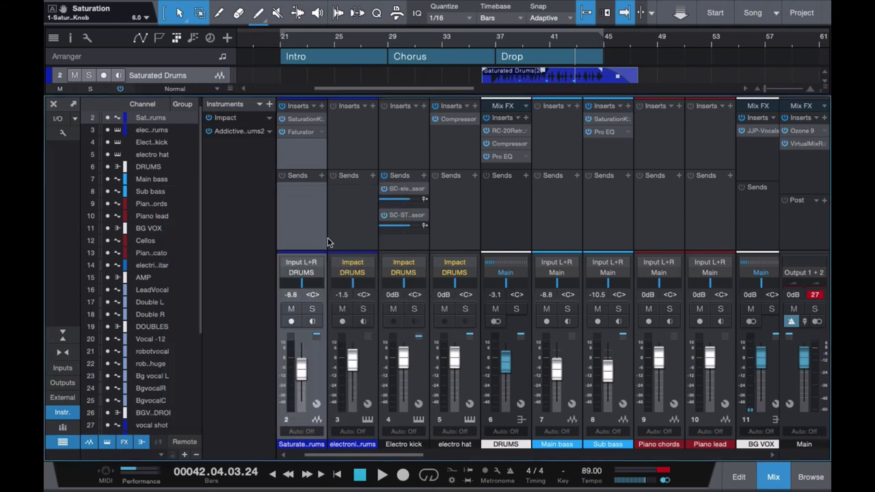
- Audition the Saturated Drums' Faturator from bar 37, trying its Mix at 21% and at 100% and soloing the track
left_click(297, 134)
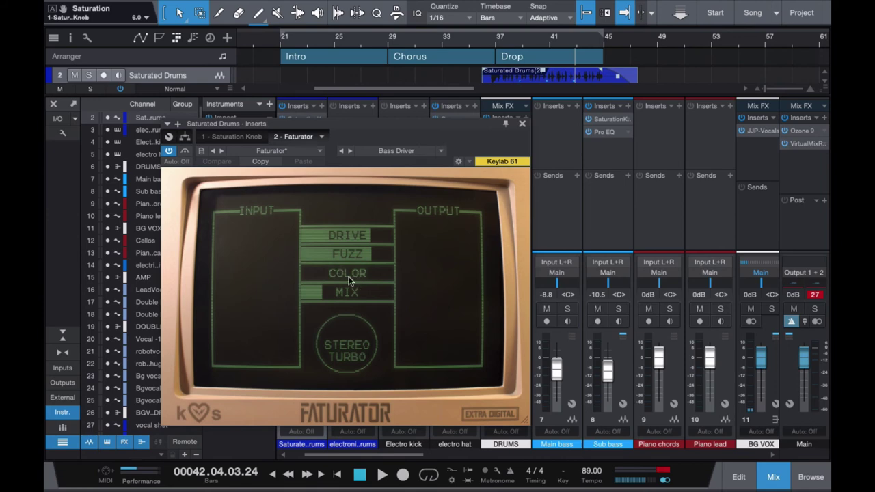
scroll(325, 298, "down", 5)
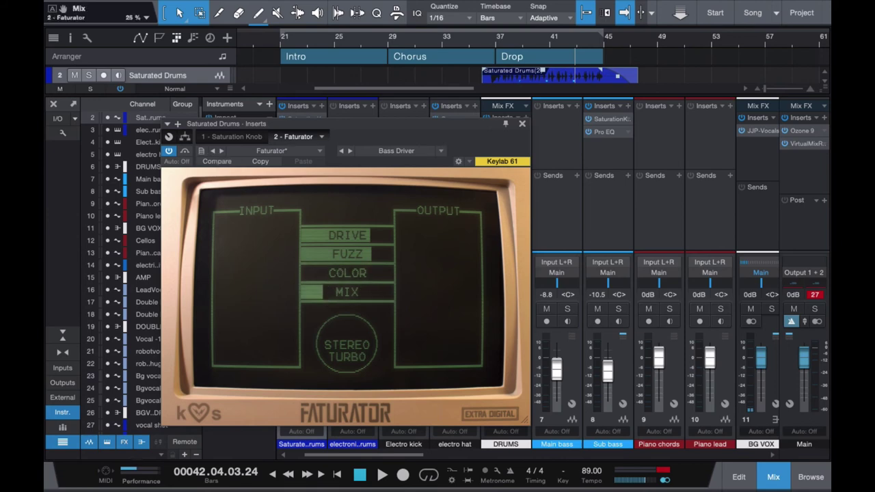
left_click_drag(325, 299, 325, 287)
left_click(498, 39)
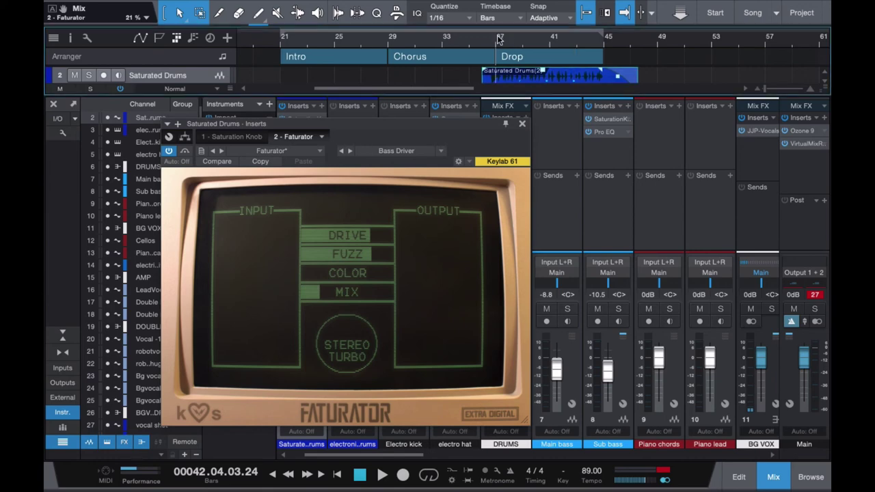
key("space")
left_click_drag(333, 291, 333, 259)
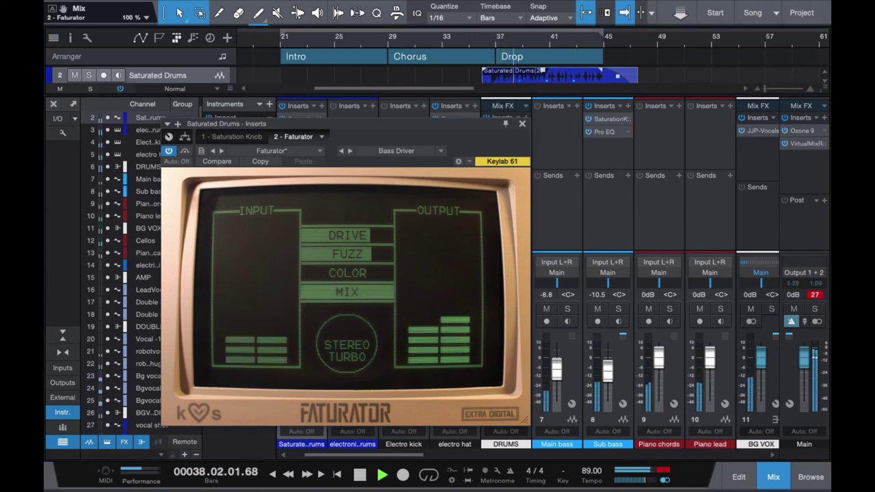
key("s")
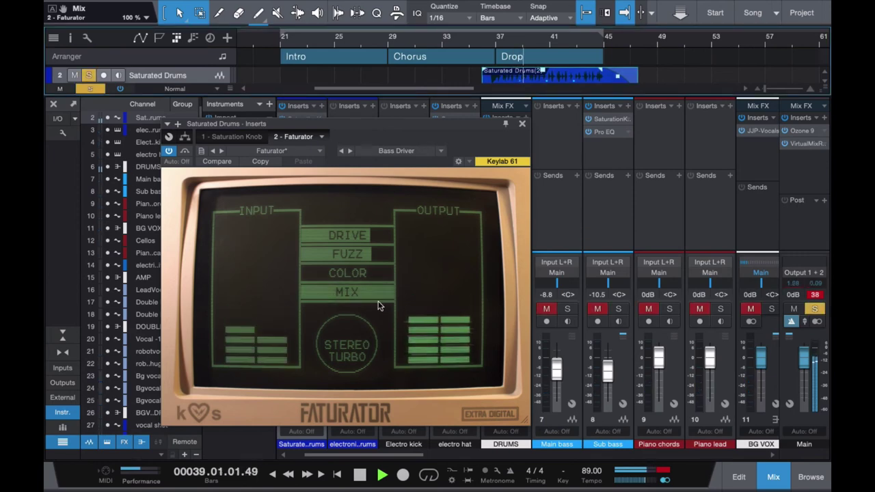
- Set the Faturator's Mix to 28%, close the plug-in and console, stop playback, and clear the Saturated Drums solo
left_click_drag(386, 295, 386, 326)
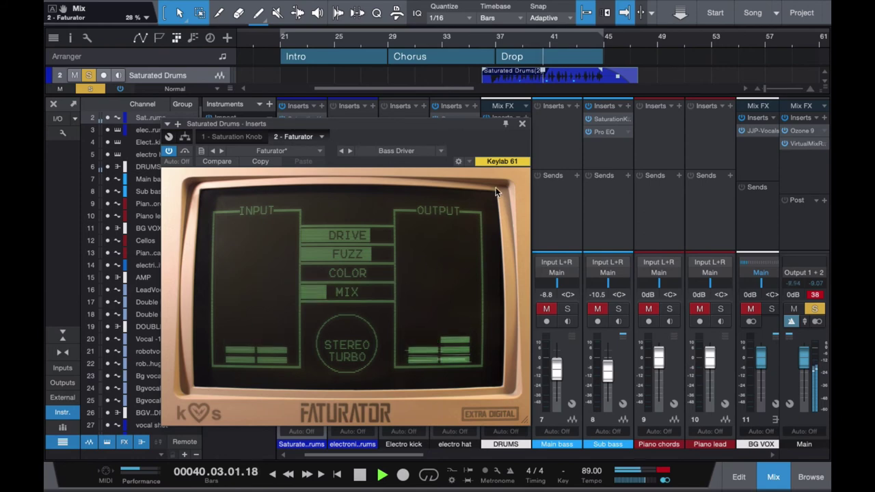
left_click(522, 123)
key("space")
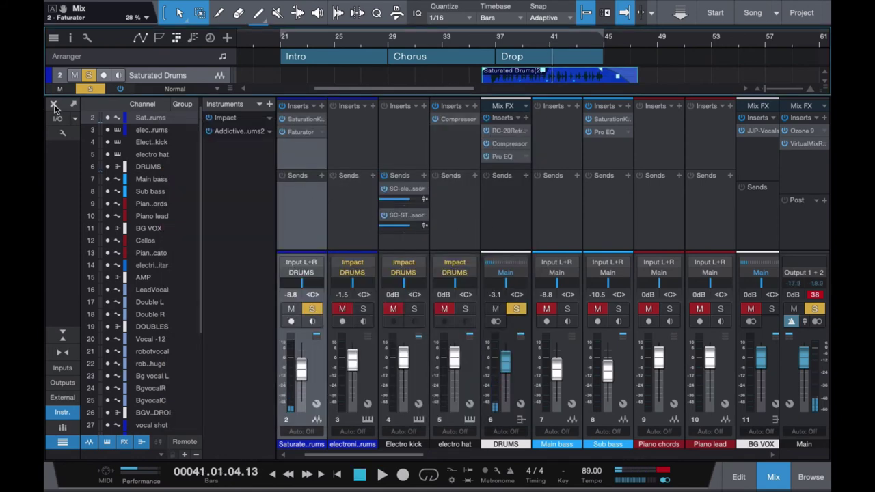
key("F3")
left_click(89, 76)
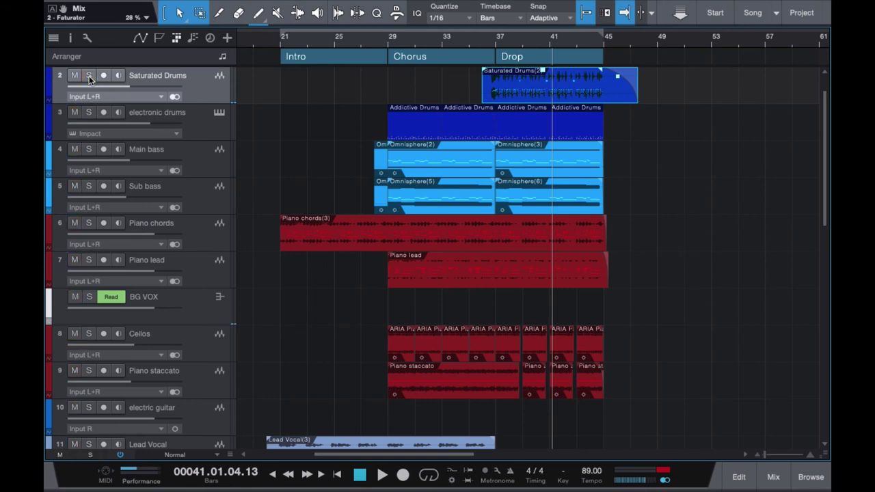
- Play the Piano lead track soloed from bar 29, clear the solo to hear it in the full mix, and stop
scroll(535, 229, "down", 5)
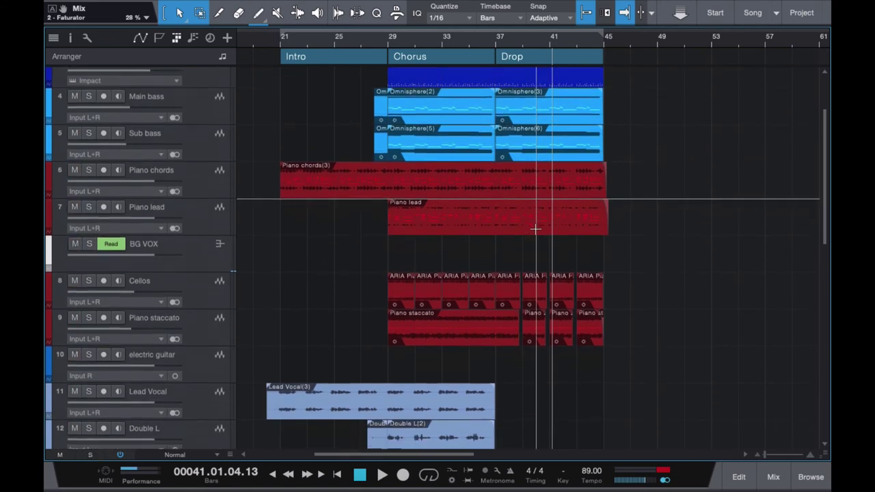
scroll(412, 194, "down", 1)
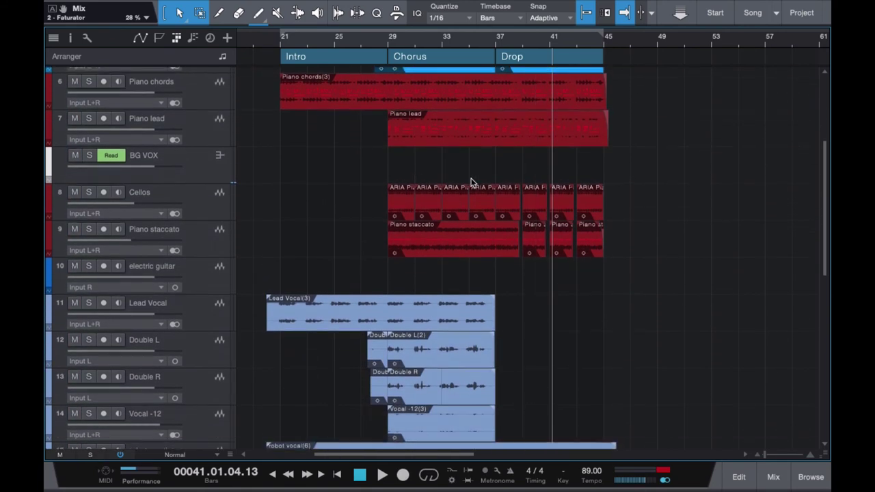
left_click(386, 42)
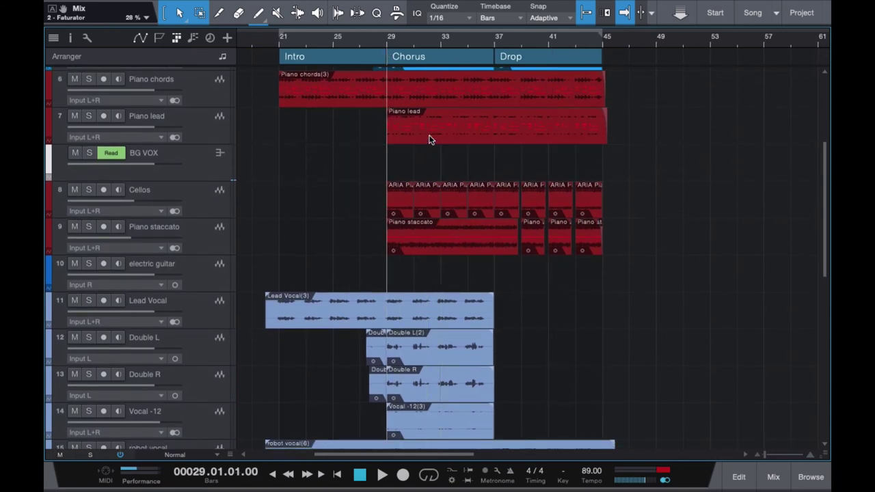
left_click(87, 141)
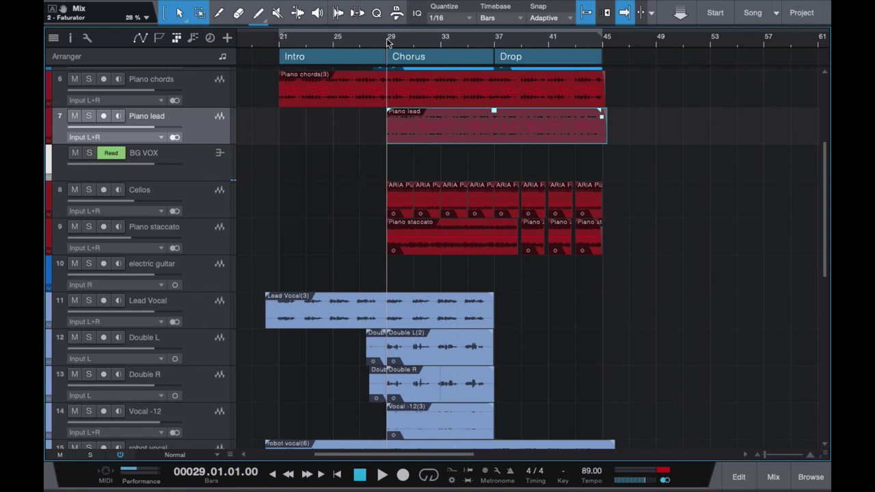
left_click(88, 116)
key("space")
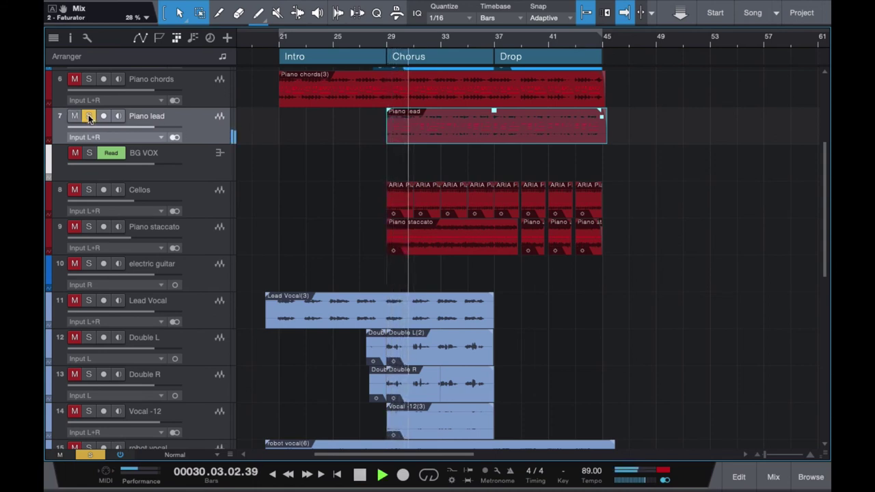
left_click(88, 116)
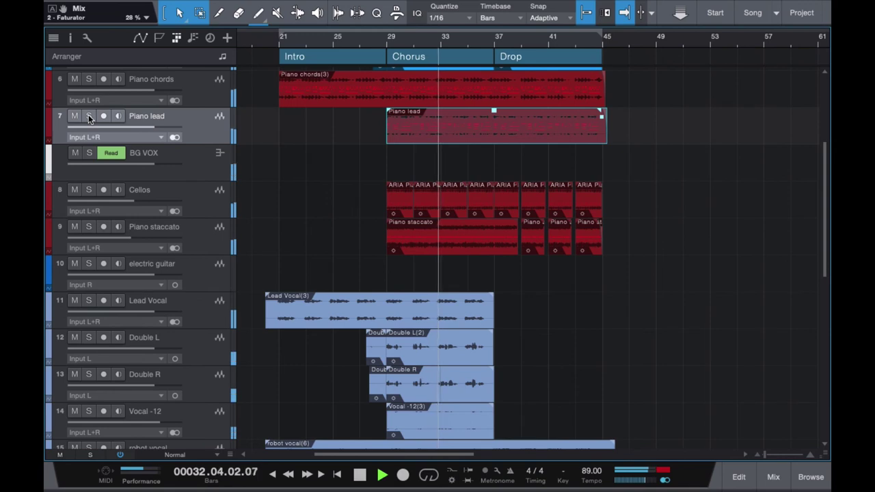
key("space")
- Solo the Piano lead track, replay it from bar 29, return to the Chorus start, and show the console
left_click(89, 115)
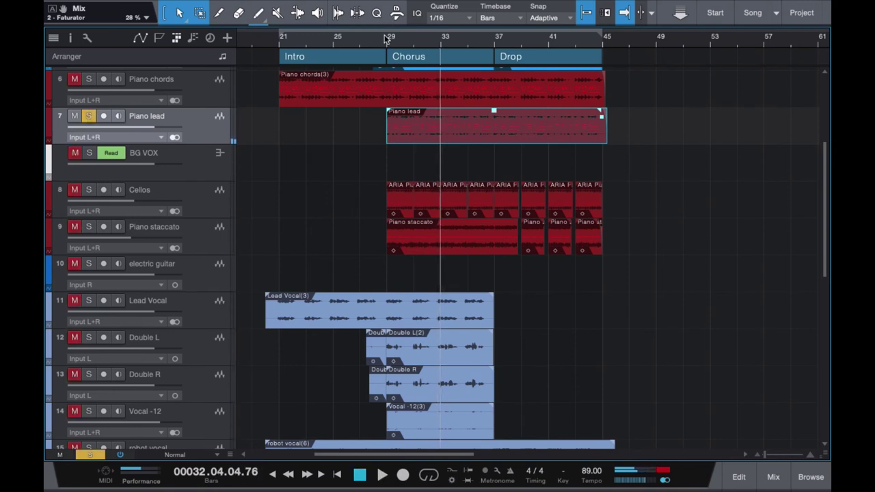
left_click(387, 38)
key("space")
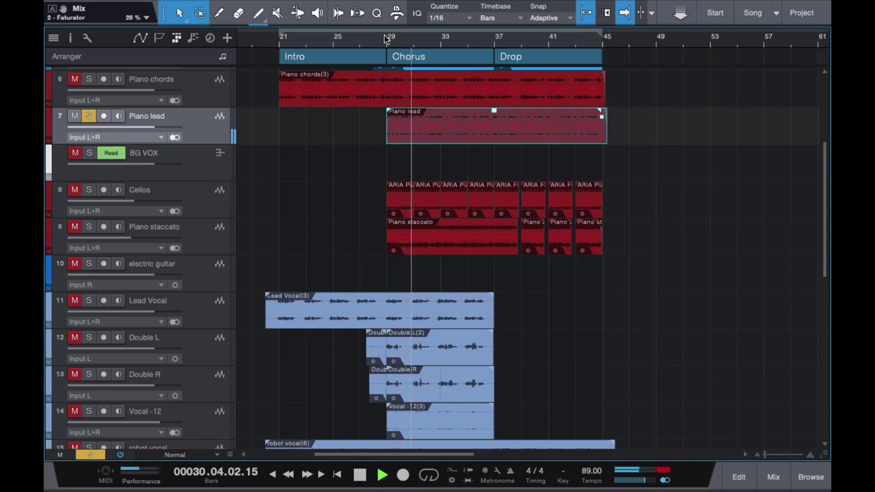
key("space")
left_click(387, 40)
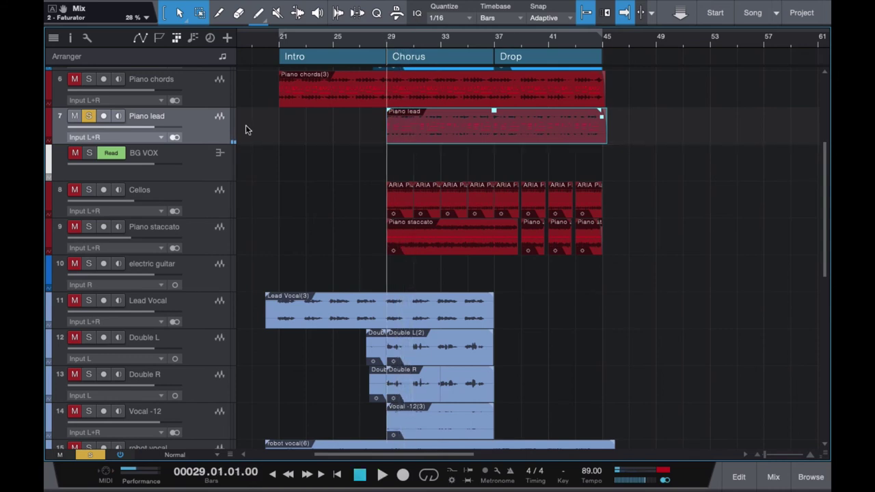
key("F3")
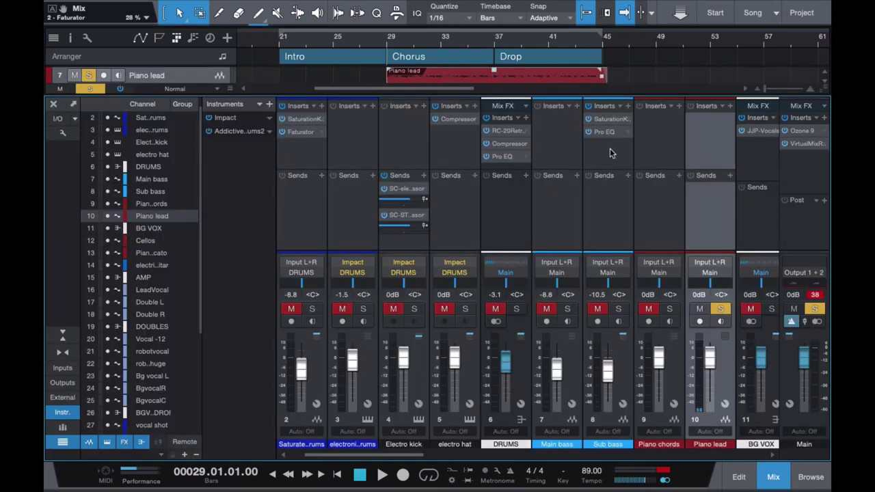
- Close the console, play the soloed Piano lead track from bar 29, clear its solo, and stop playback
scroll(687, 151, "right", 2)
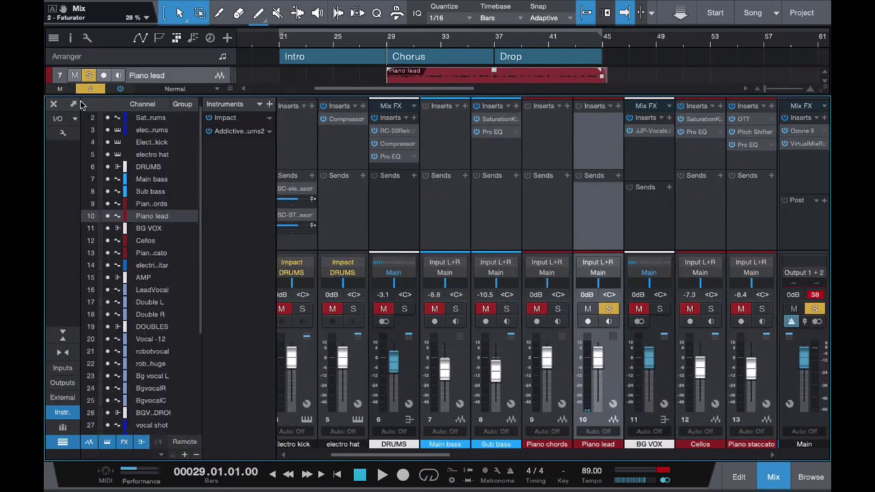
left_click(55, 106)
scroll(371, 172, "up", 3)
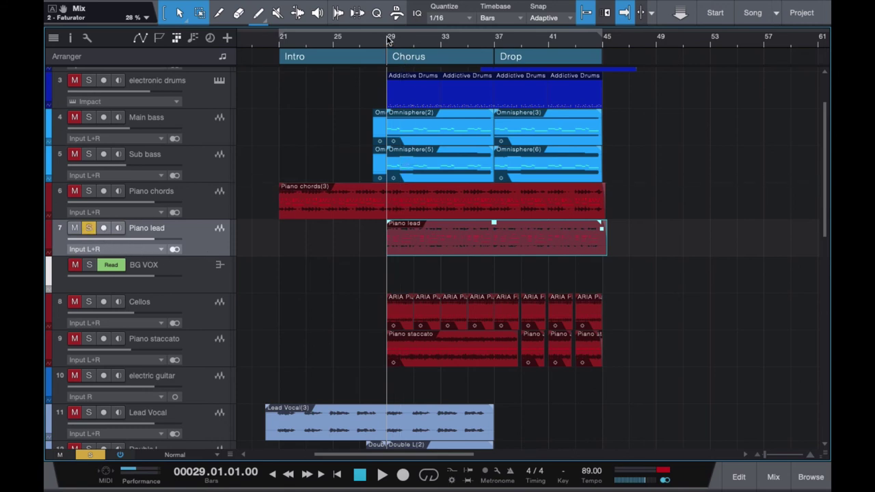
key("space")
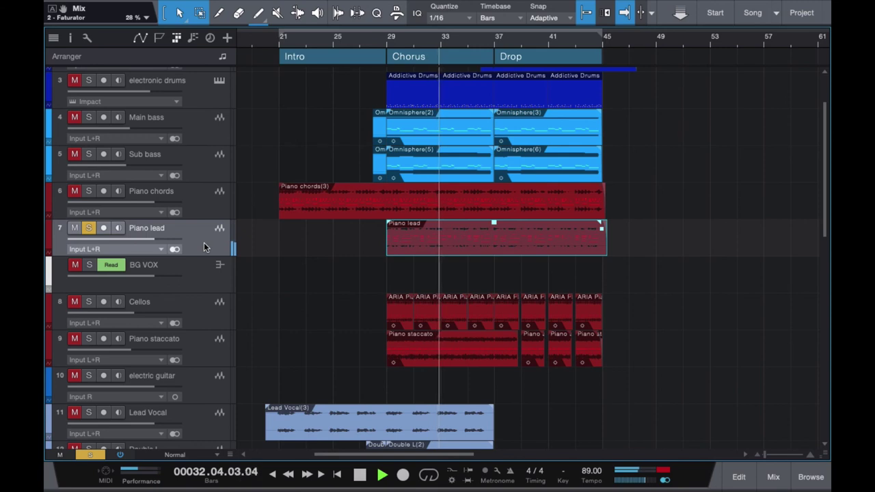
left_click(89, 227)
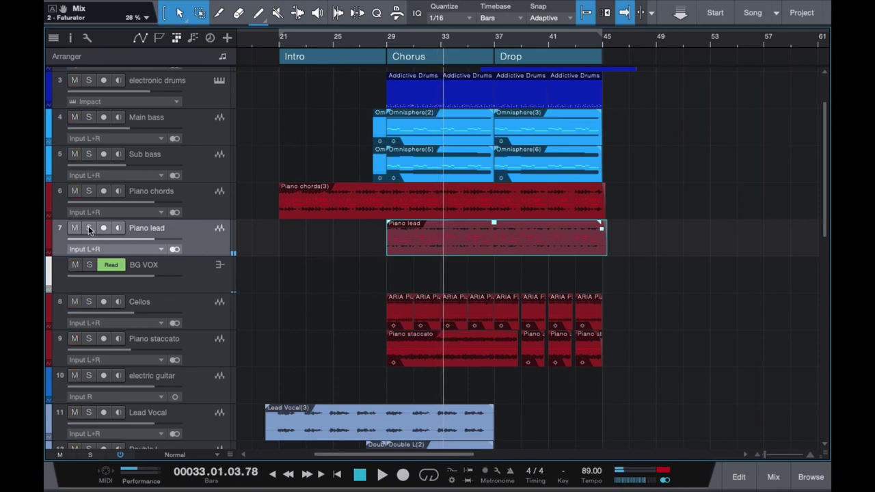
- Solo the robot vocal huge track, play it from the Drop start at bar 37, and show its console channel
scroll(546, 311, "down", 3)
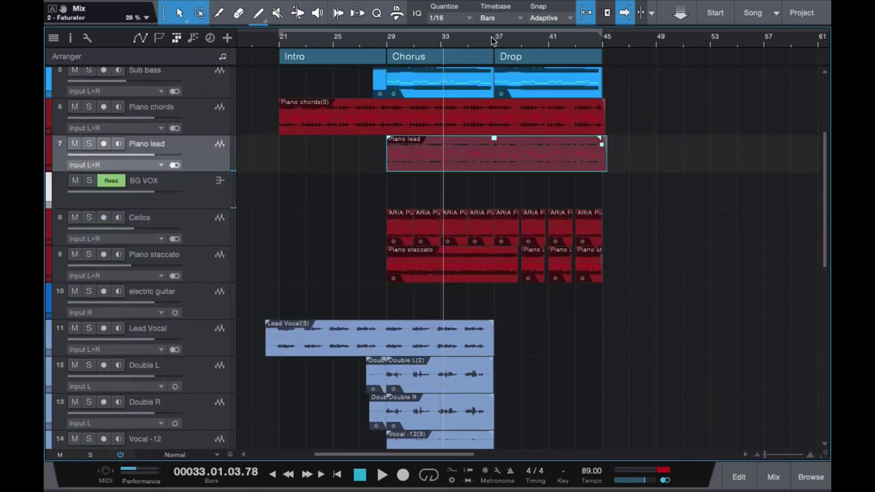
left_click(491, 37)
scroll(502, 251, "down", 5)
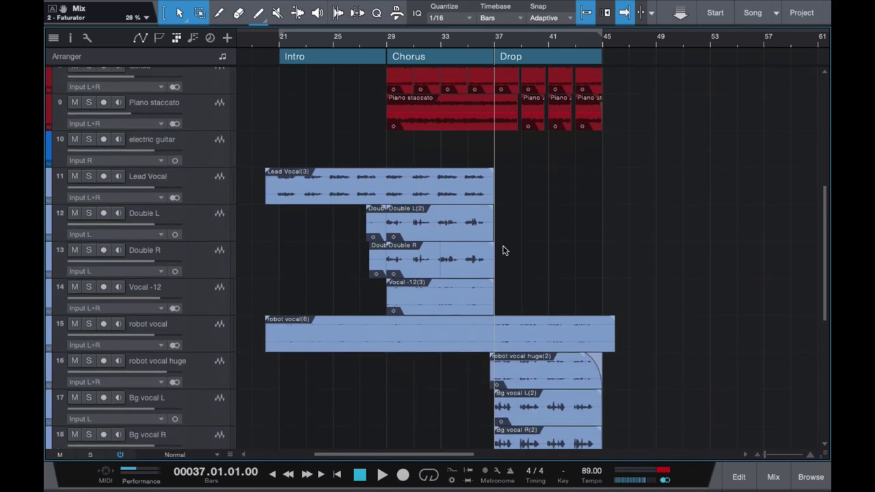
scroll(502, 251, "down", 8)
scroll(503, 251, "up", 2)
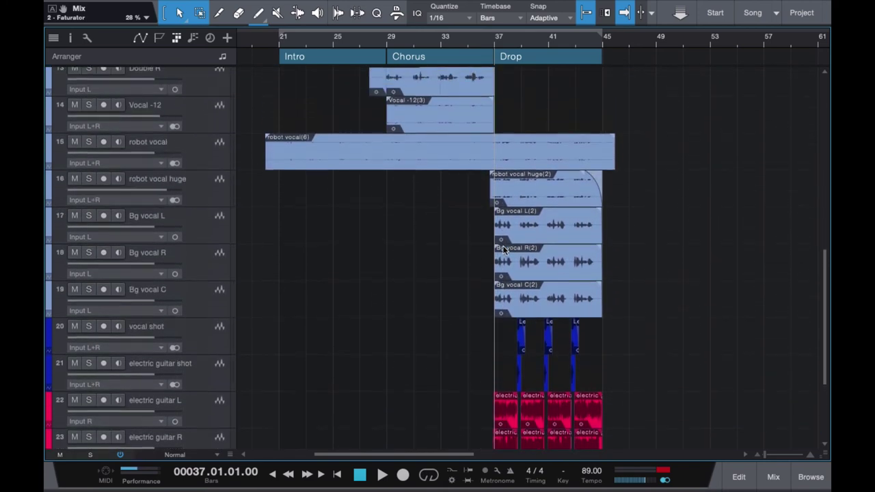
left_click(88, 178)
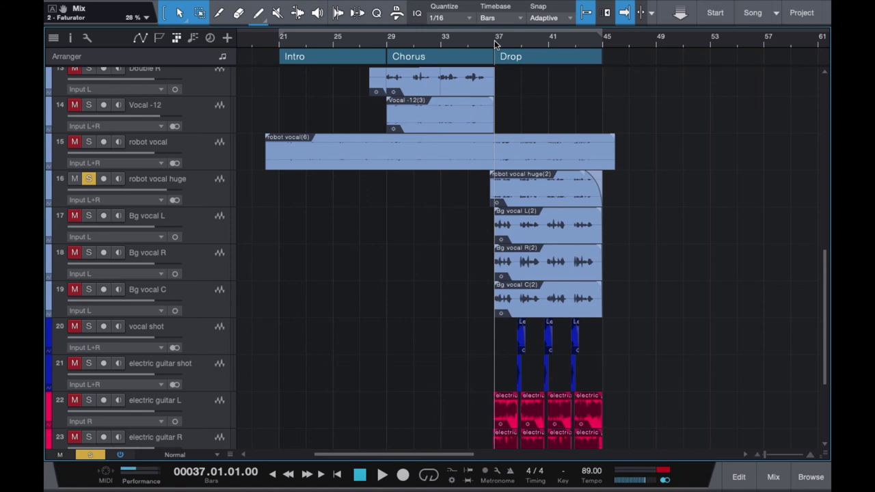
key("space")
left_click(209, 194)
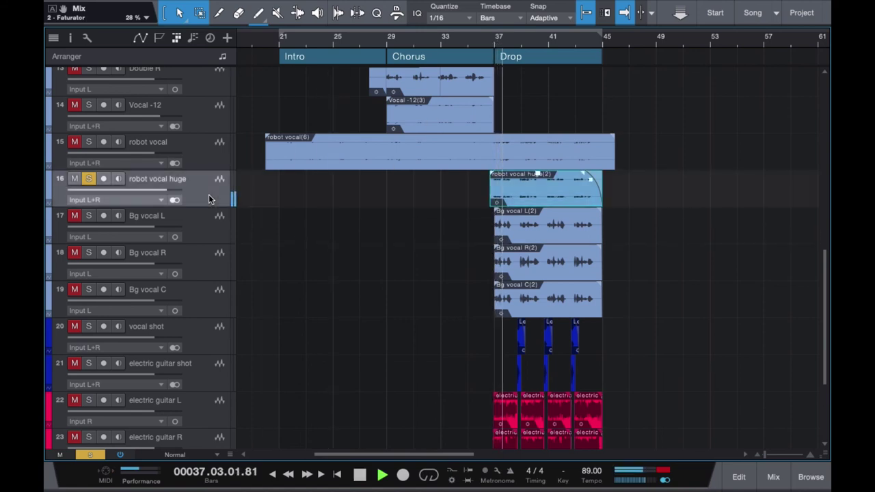
key("F3")
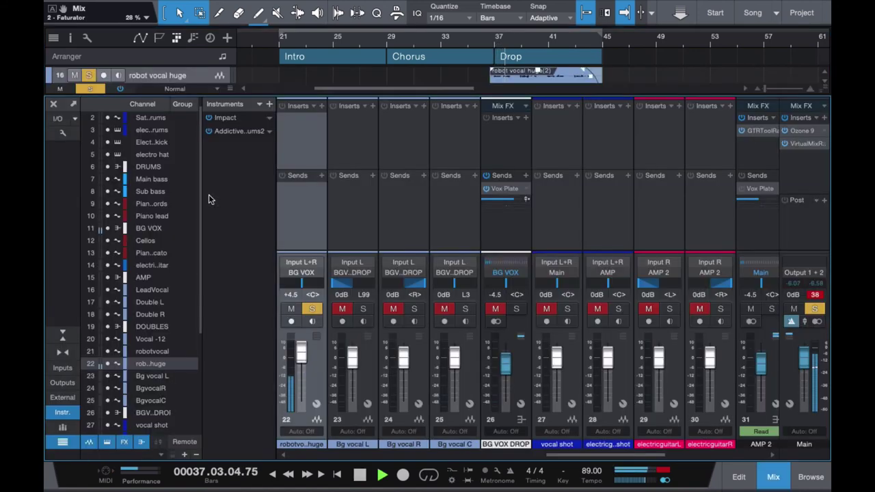
- Close the console, clear the robot vocal huge solo to hear it in the full mix, and stop playback
left_click(52, 105)
scroll(451, 205, "up", 4)
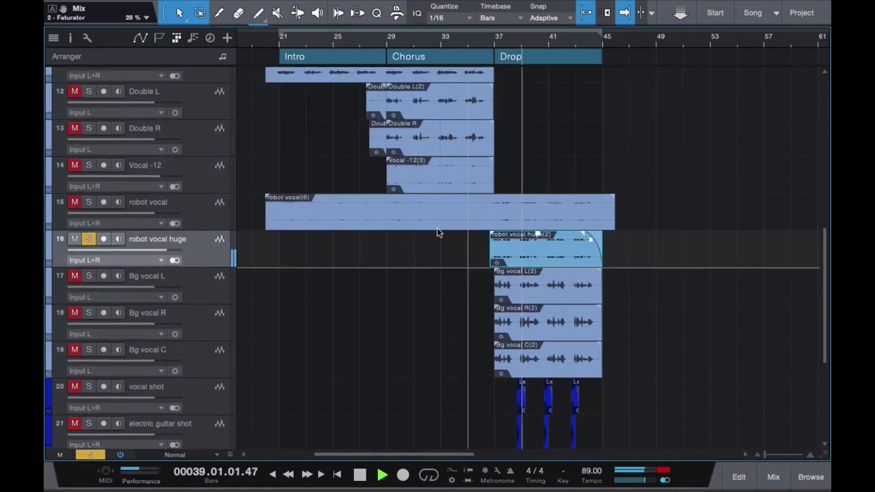
left_click(89, 238)
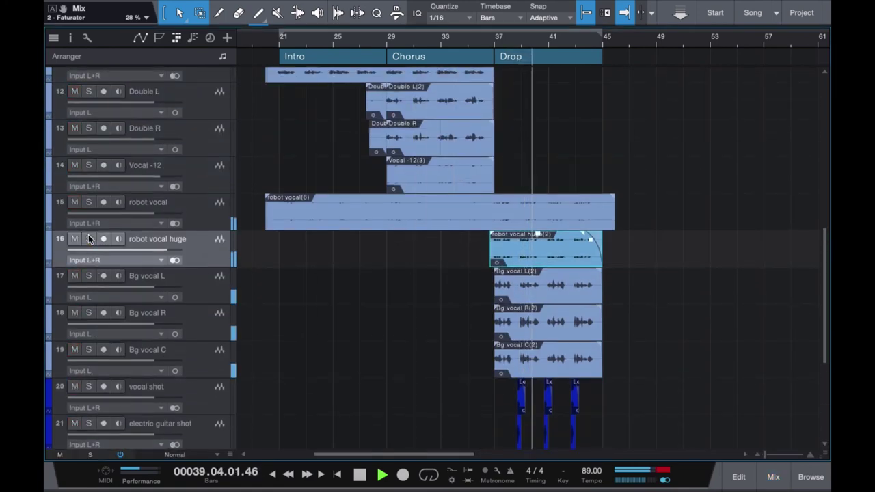
key("space")
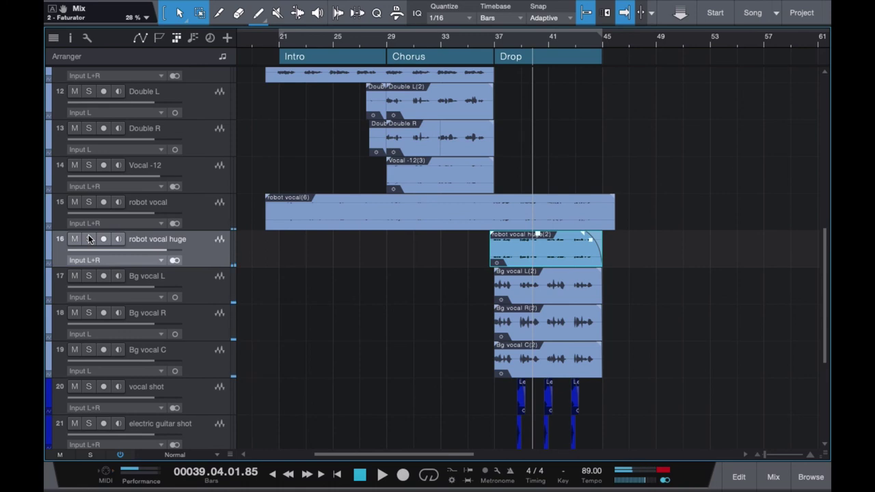
- Solo the Bg vocal L, Bg vocal R and Bg vocal C tracks together and play them from bar 37
left_click(198, 280)
scroll(403, 323, "down", 3)
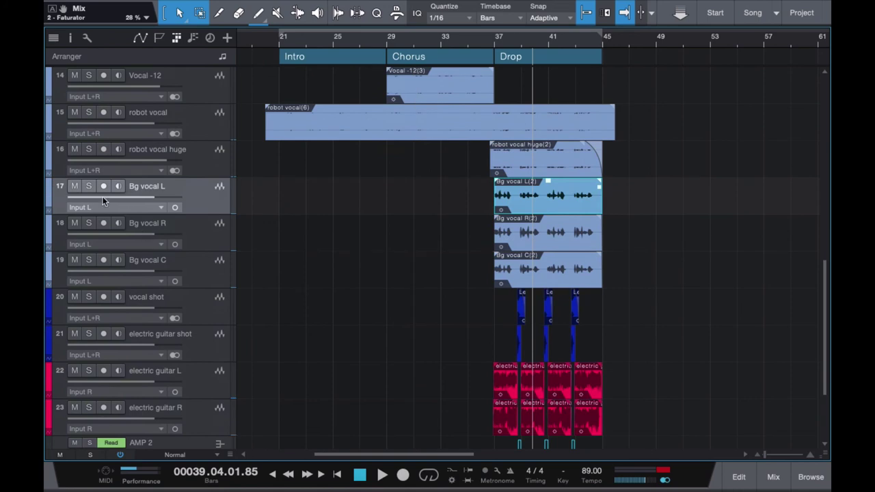
left_click(194, 246)
left_click(198, 252, "ctrl")
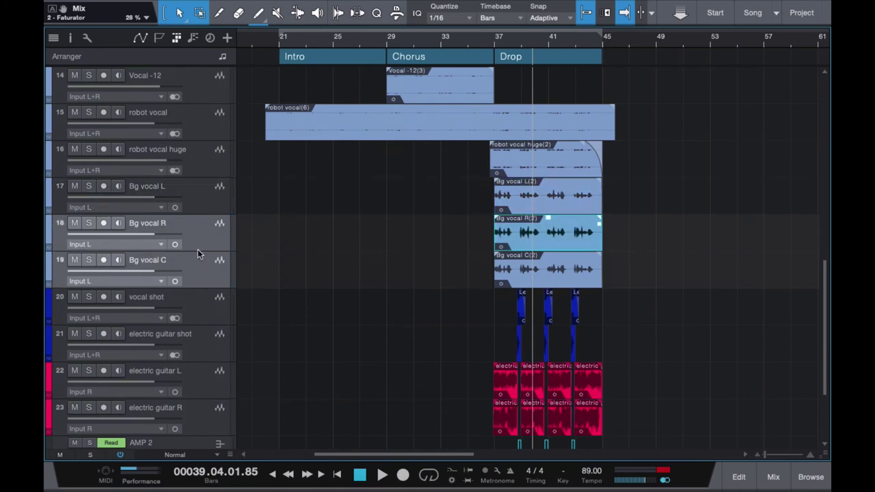
left_click(197, 198, "ctrl")
left_click(88, 186)
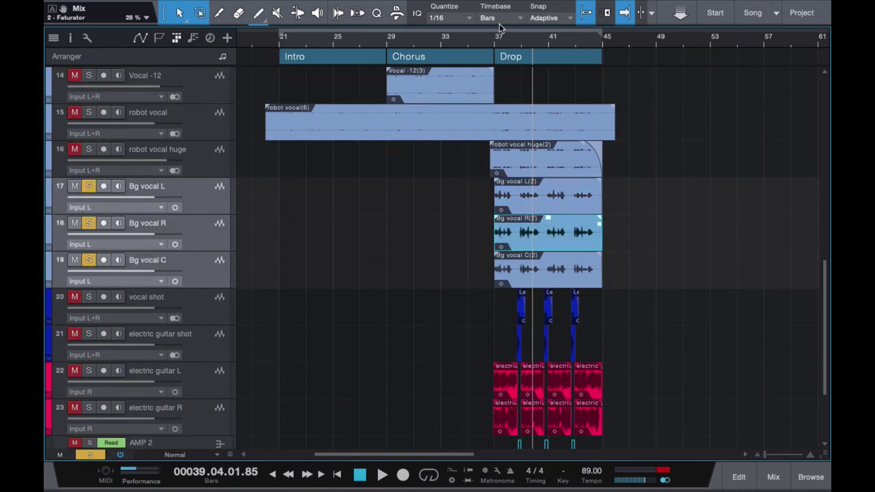
left_click(492, 40)
key("space")
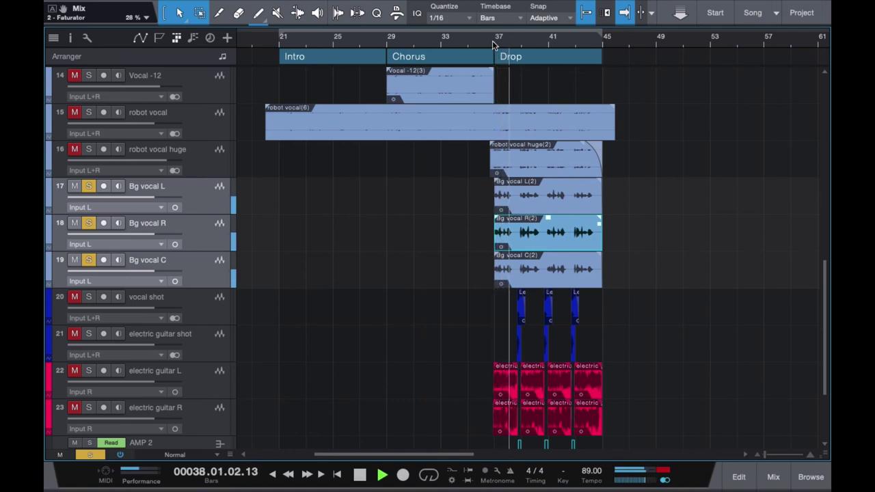
key("space")
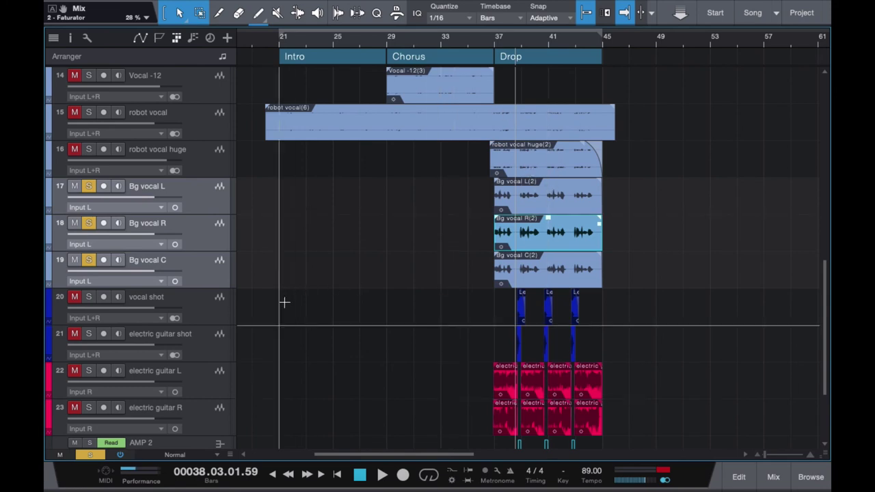
- Clear all solos, play the Drop on in the full mix down to the guitar and string tracks, and stop
left_click(89, 454)
key("space")
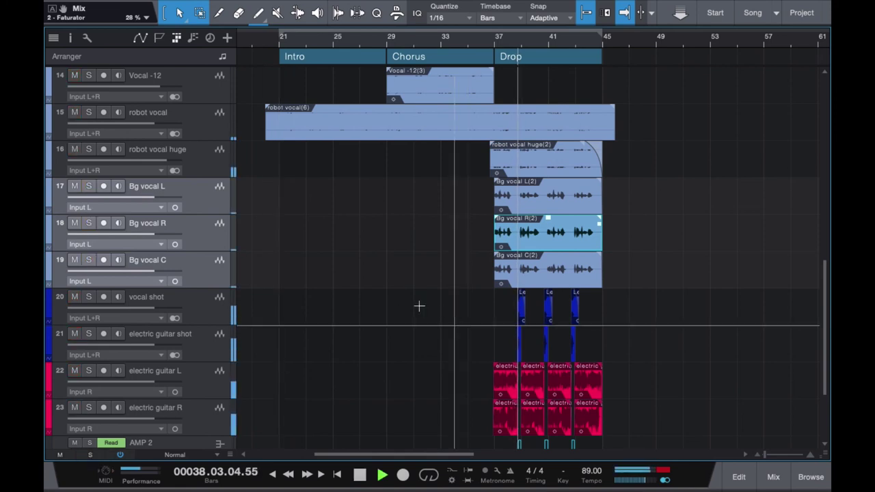
scroll(367, 317, "down", 4)
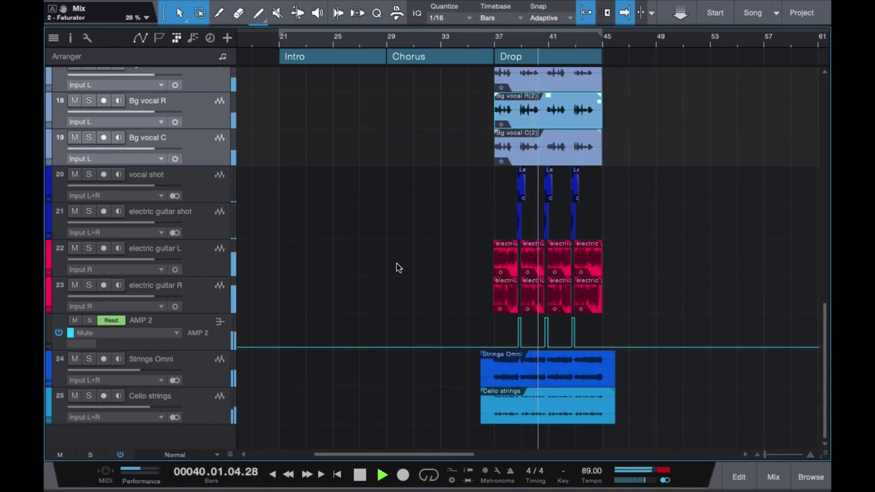
key("space")
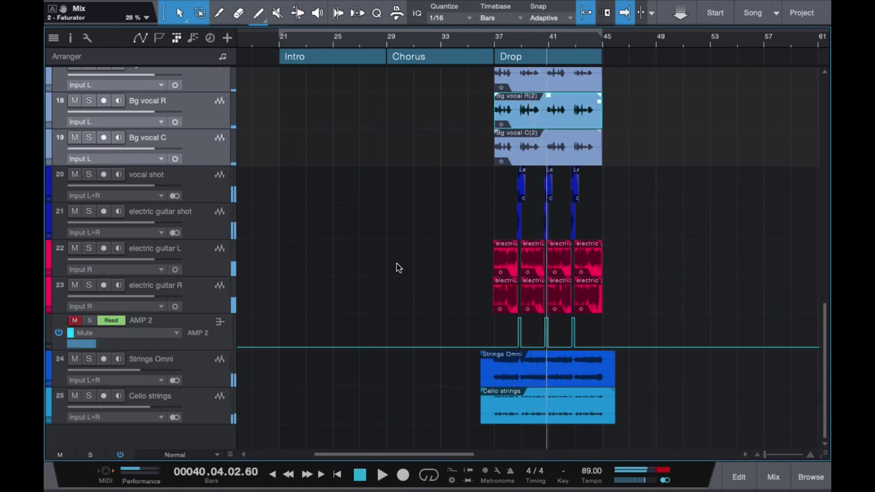
- Solo the vocal shot track and play its first clip from beat 4 of bar 38
left_click(88, 174)
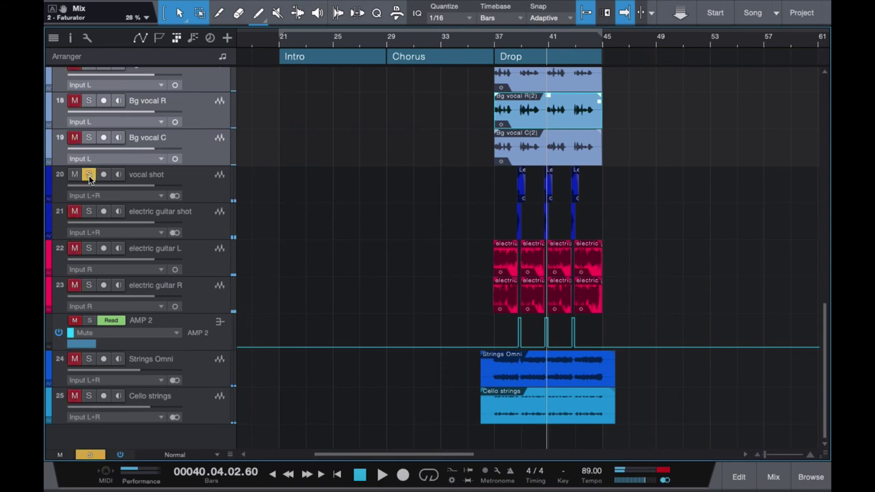
scroll(518, 39, "up", 5)
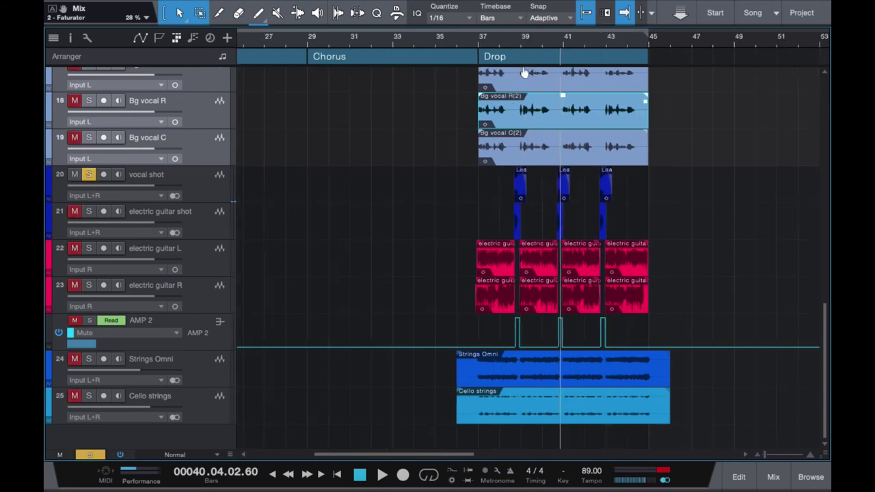
key("space")
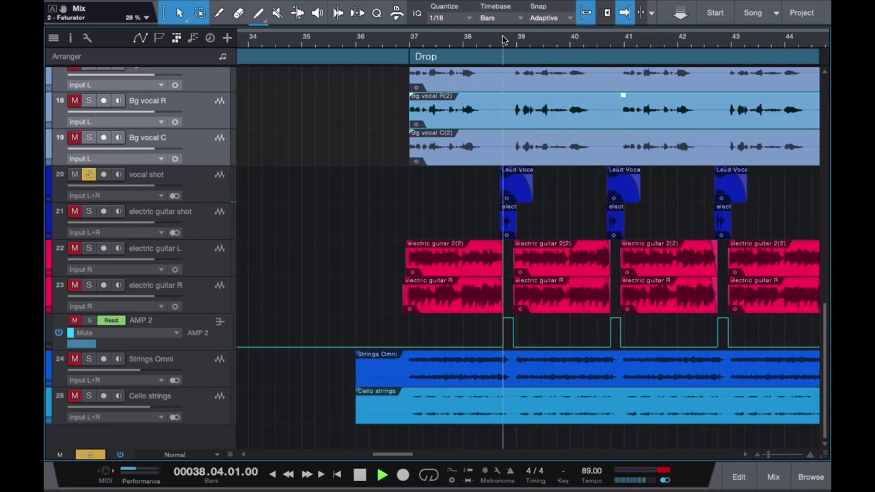
key("space")
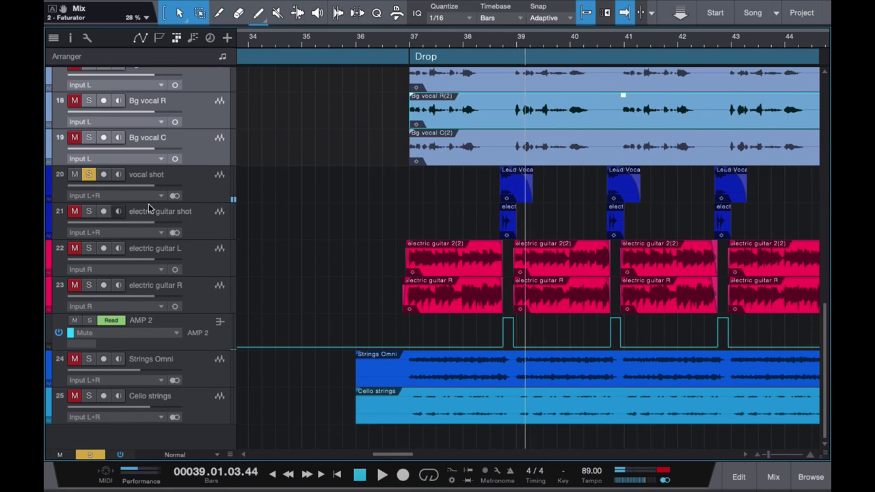
- Check the vocal shot track's console channel, close the console, and transform the track to realtime audio
left_click(198, 196)
key("F3")
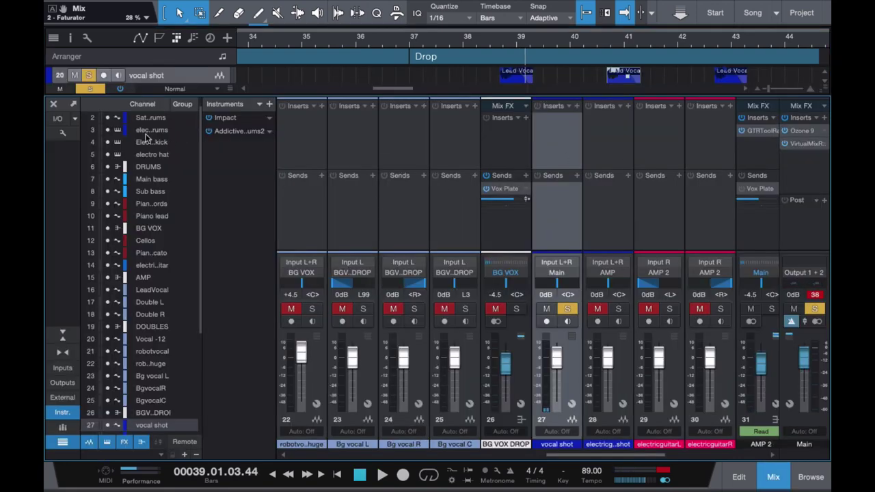
left_click(54, 104)
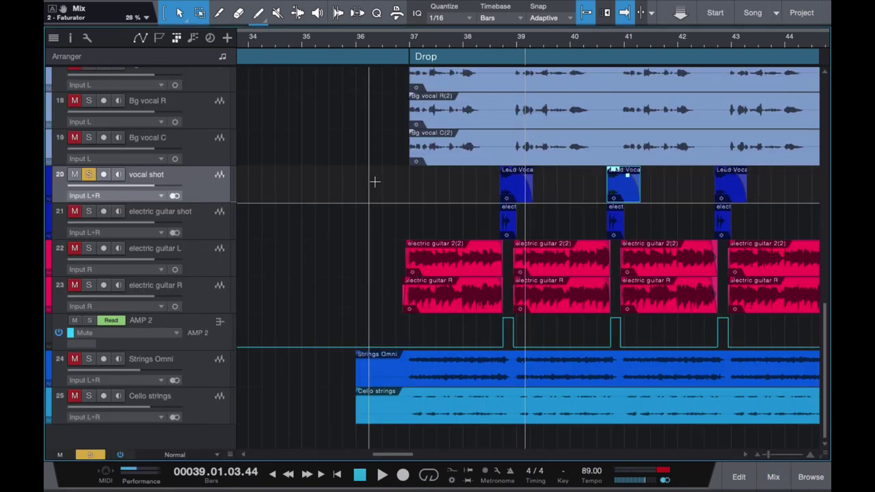
right_click(209, 187)
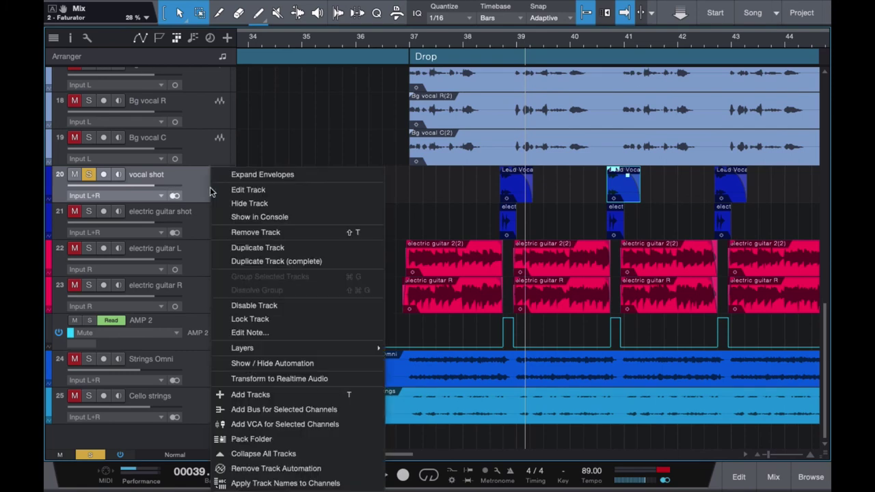
left_click(252, 380)
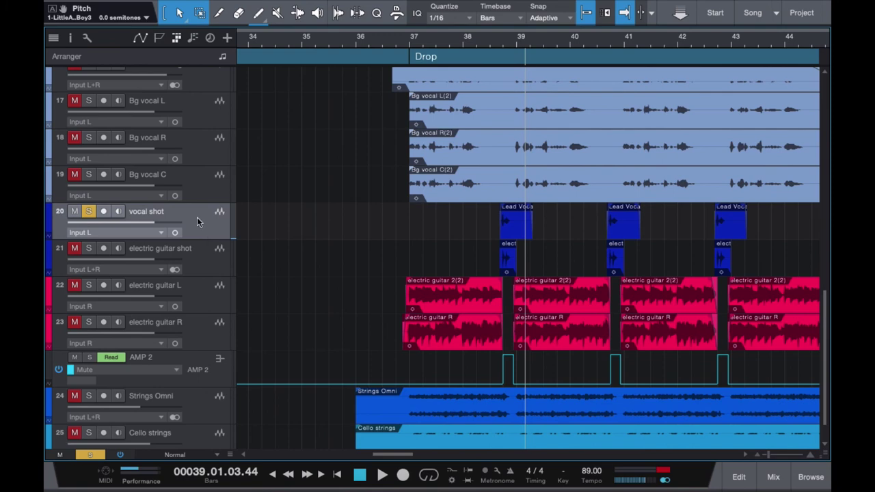
- Show the vocal shot's inserts in the console, view its Little AlterBoy settings, and close the plug-in
key("F3")
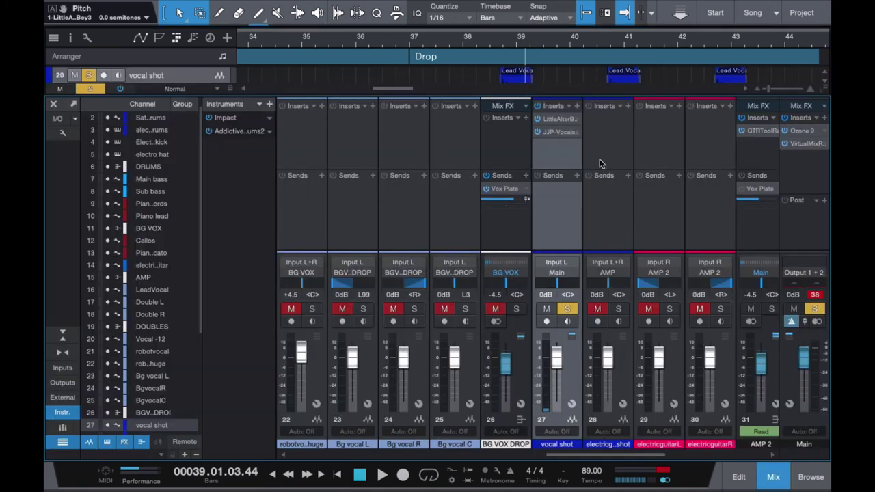
left_click(554, 119)
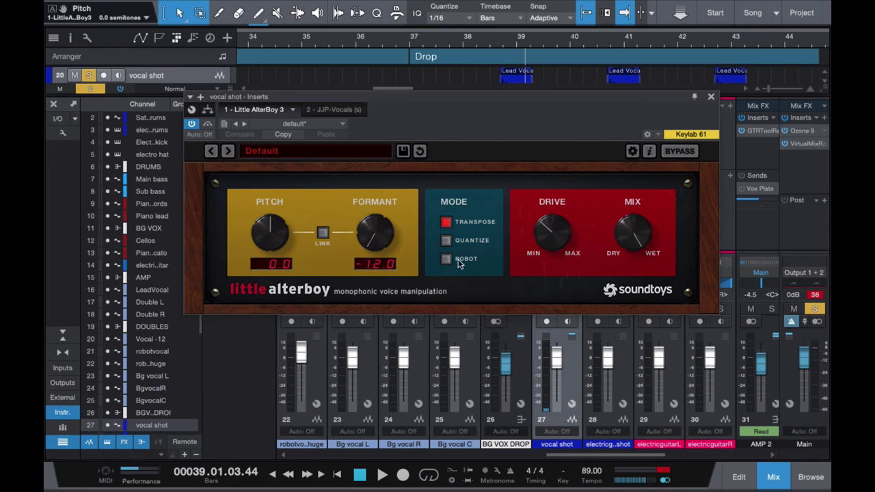
left_click(711, 98)
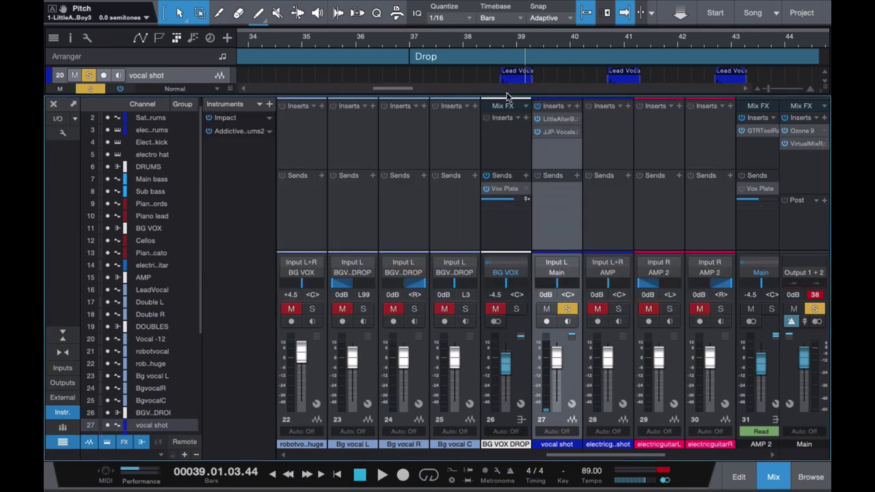
- Play the vocal shot from beat 4 of bar 38 and open its JJP-Vocals insert
left_click(499, 37)
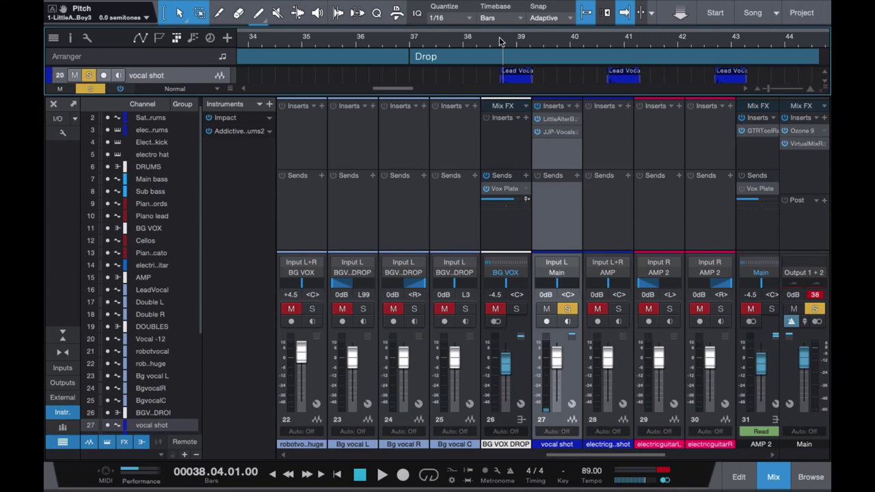
key("space")
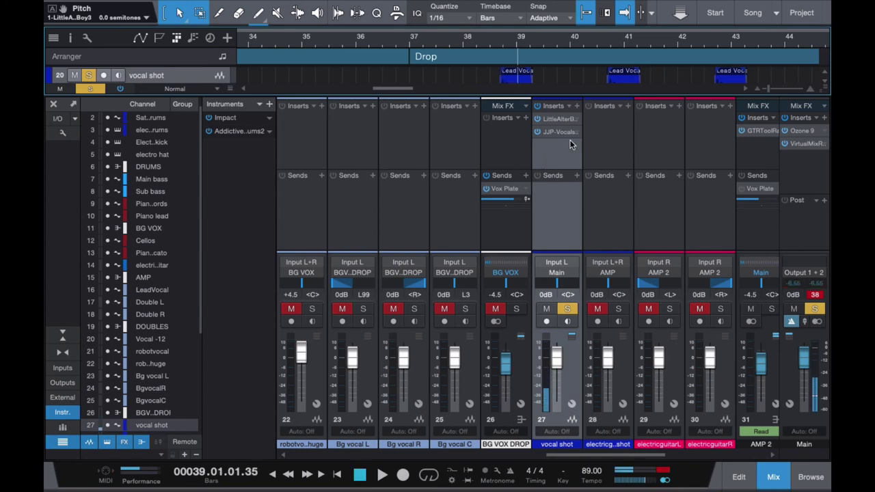
left_click(565, 132)
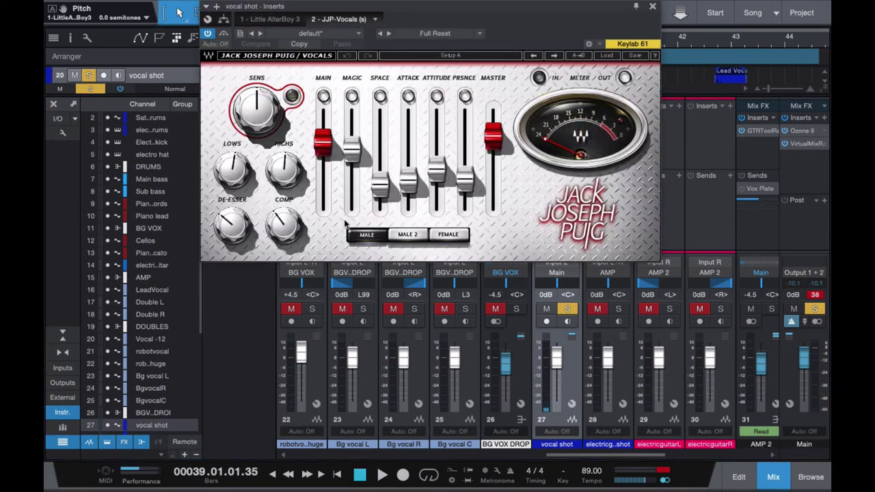
- Review the vocal shot's JJP-Vocals fader and knob settings, then close the plug-in and the console
left_click(653, 8)
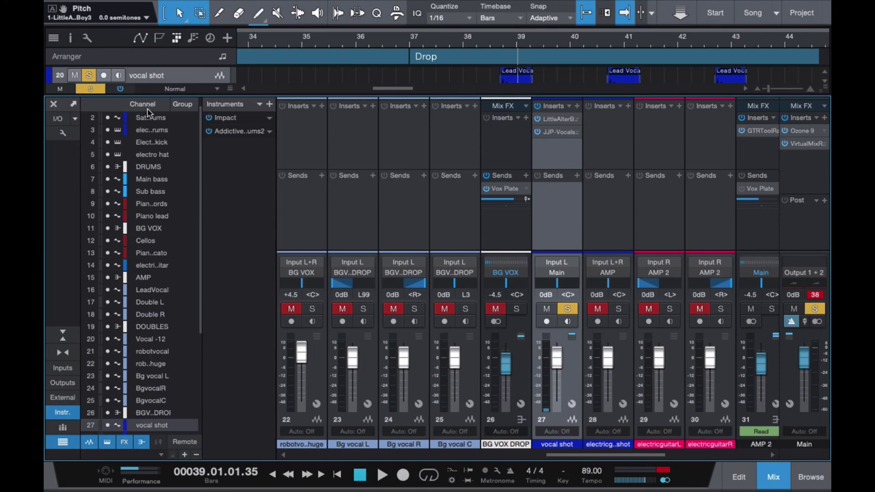
left_click(553, 134)
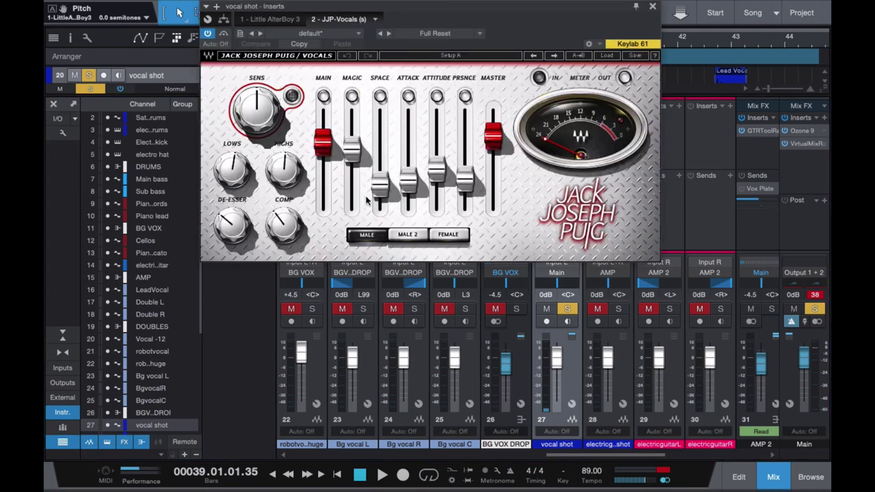
mouse_move(441, 168)
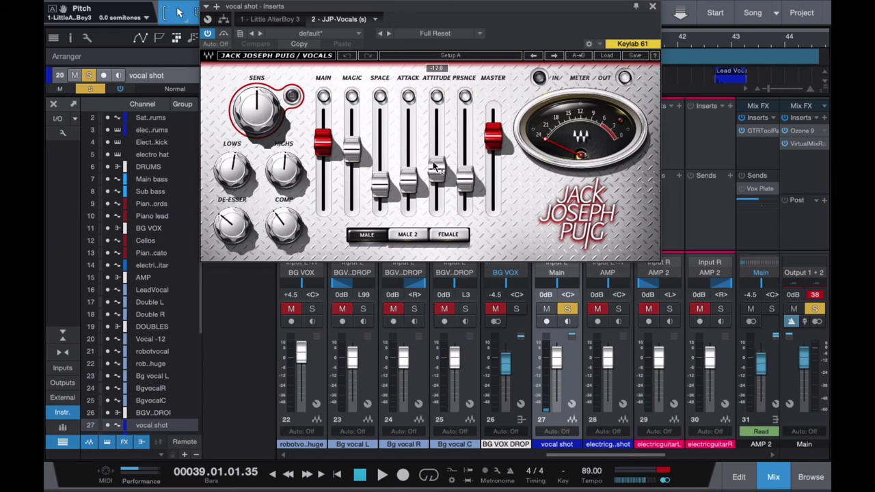
left_click(653, 6)
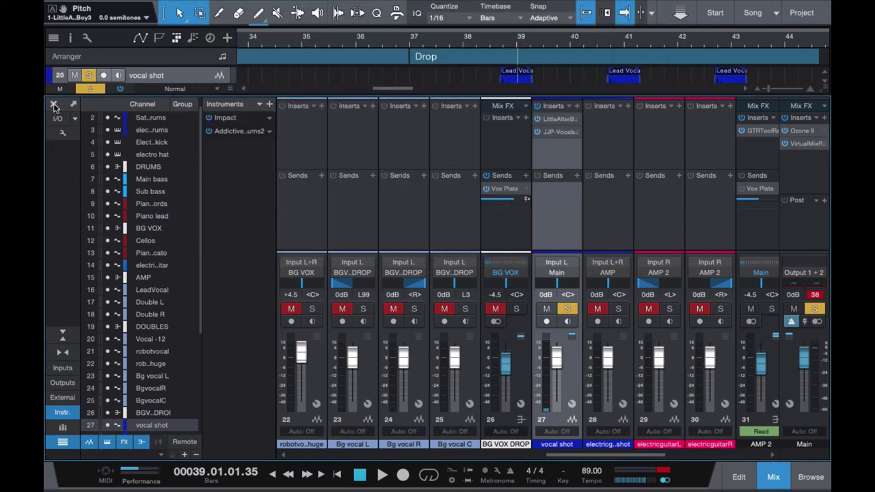
left_click(555, 133)
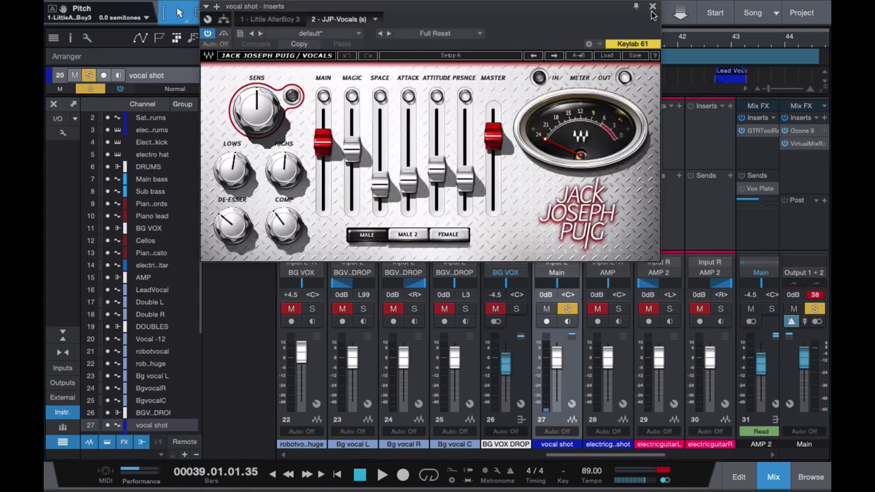
left_click(652, 7)
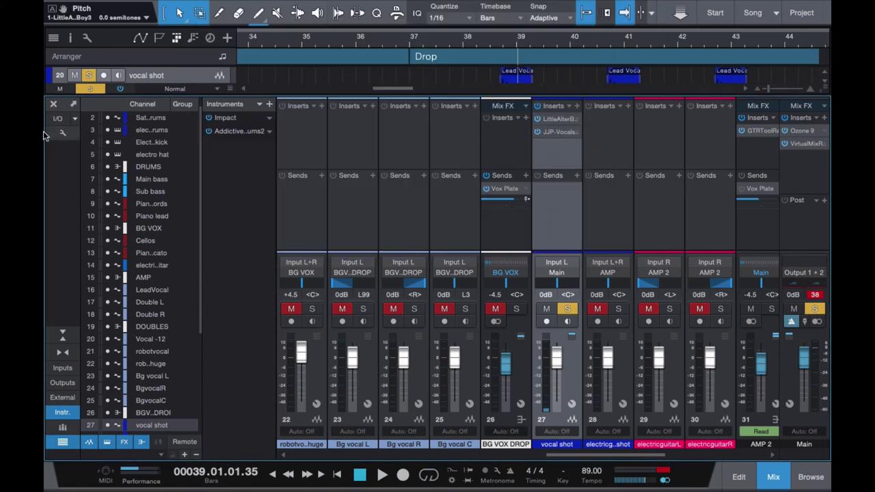
left_click(53, 104)
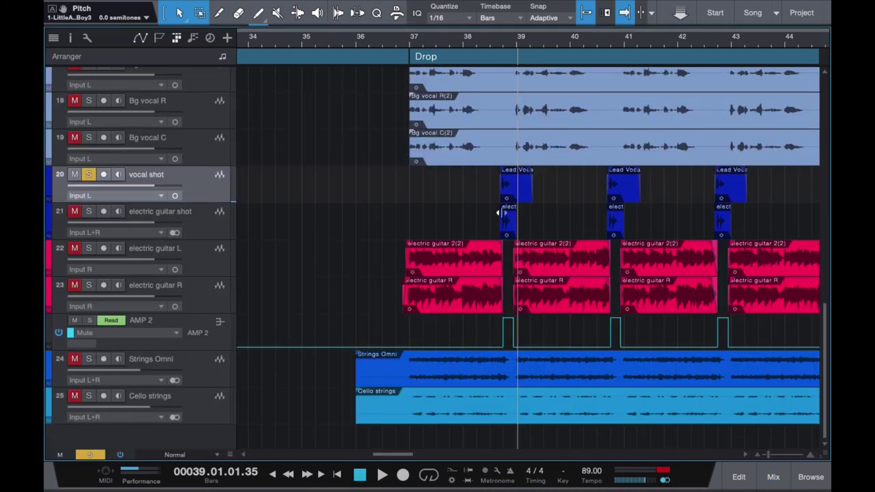
- Switch the solo from the vocal shot to the electric guitar shot track and play its clip in bar 38
left_click(88, 174)
left_click(88, 211)
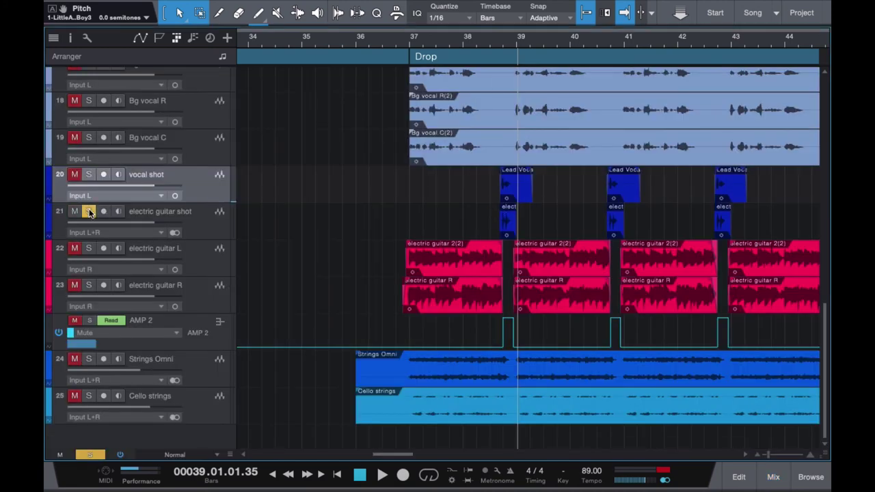
left_click_drag(522, 32, 428, 59)
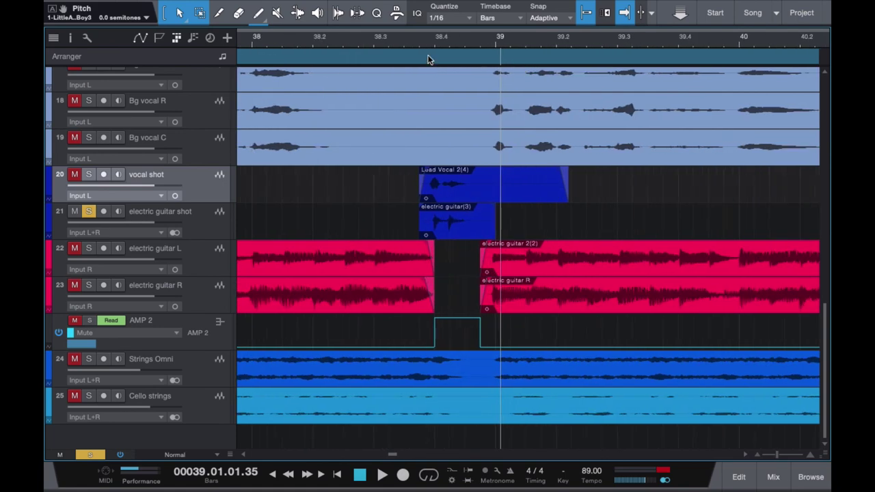
left_click(420, 40)
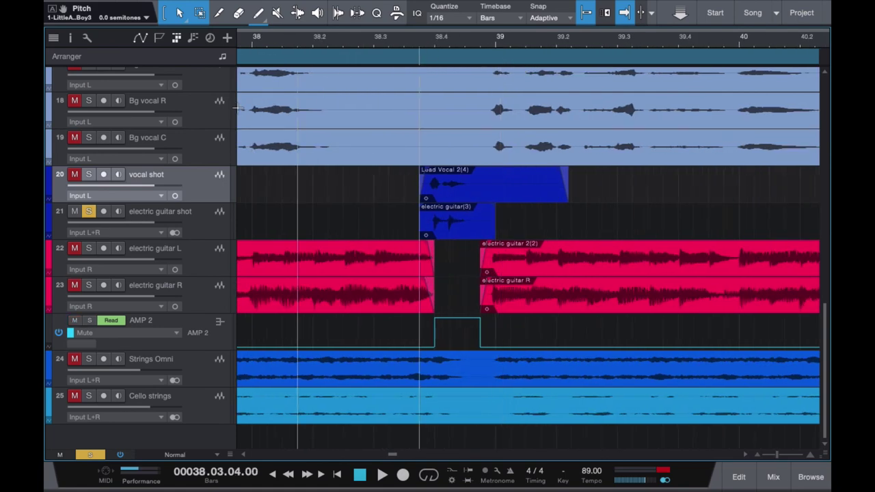
key("space")
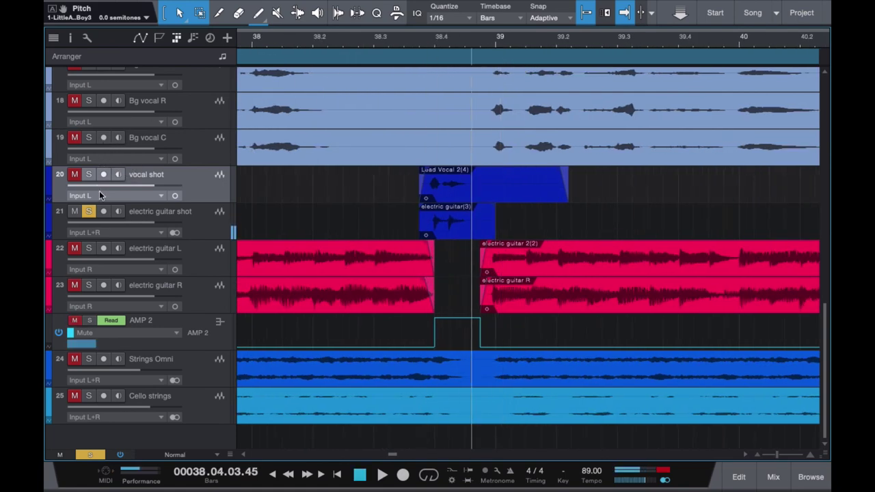
- Show the electric guitar shot's channel in the console and select the AMP bus it is routed to
left_click(213, 230)
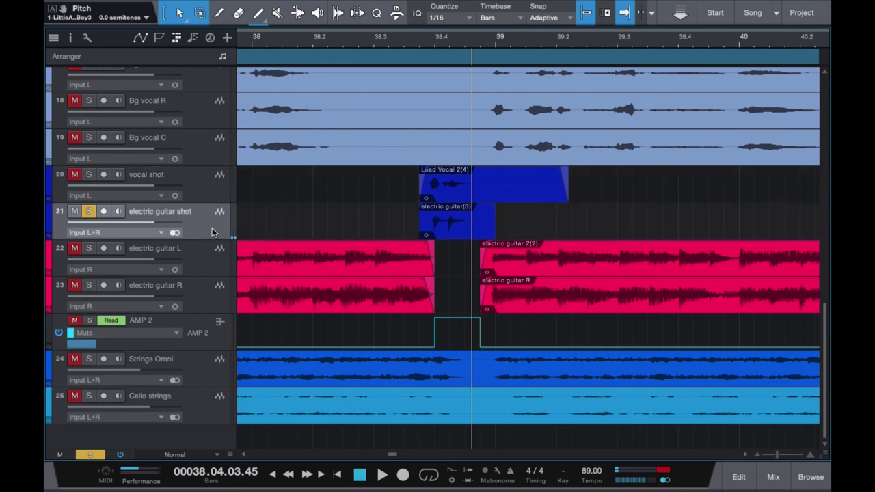
key("F3")
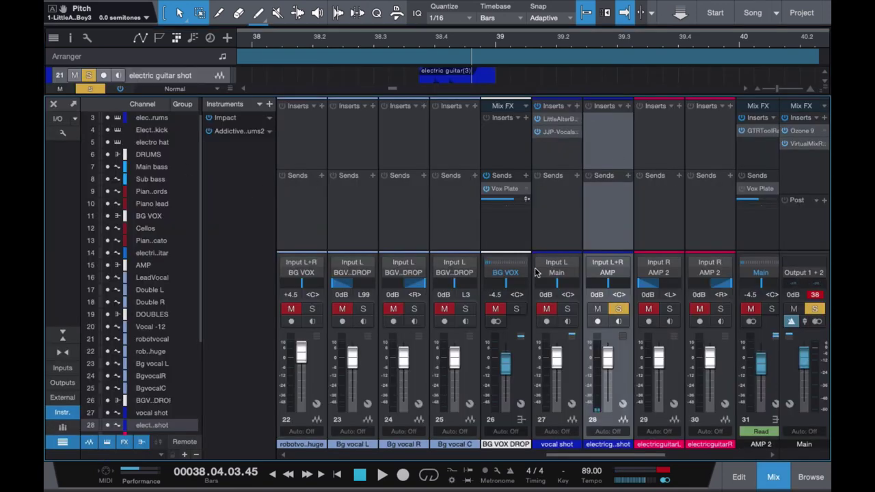
scroll(627, 233, "right", 3)
scroll(627, 232, "right", 1)
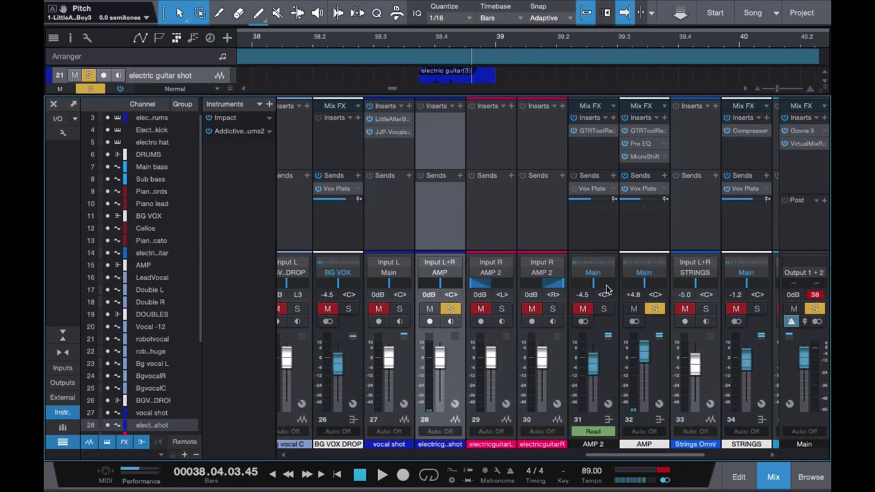
left_click(655, 237)
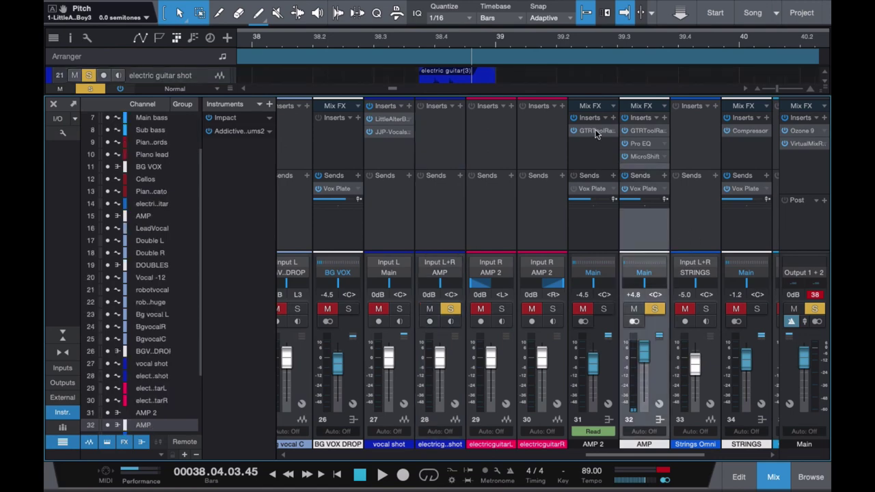
- Inspect the amp and stomp pages of the AMP bus's GTR Tool Rack, then close the plug-in
left_click(648, 131)
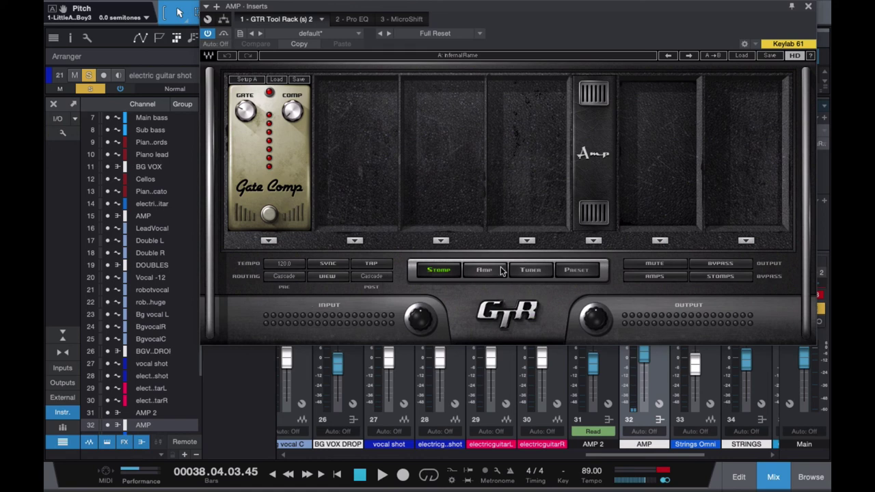
left_click(531, 272)
left_click(480, 272)
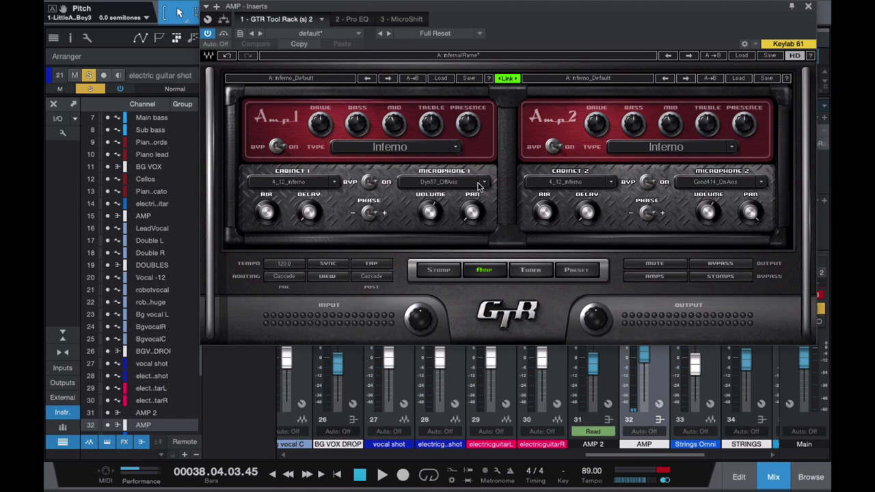
left_click(434, 270)
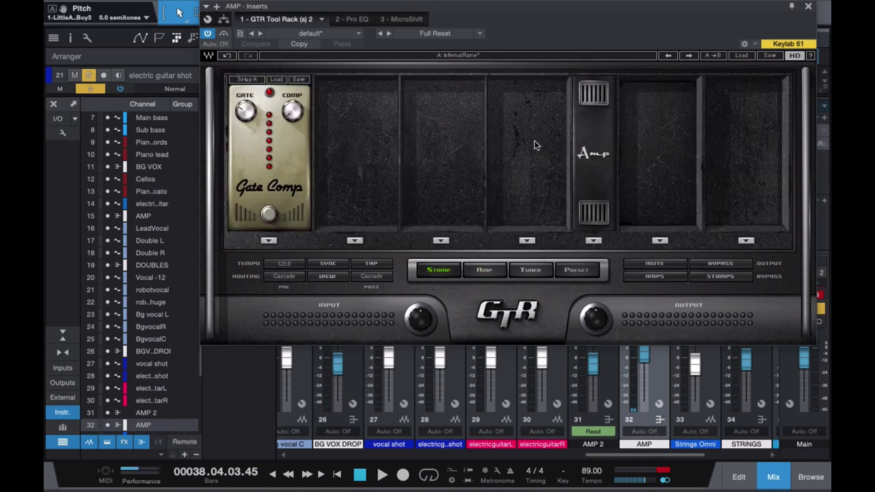
left_click(808, 8)
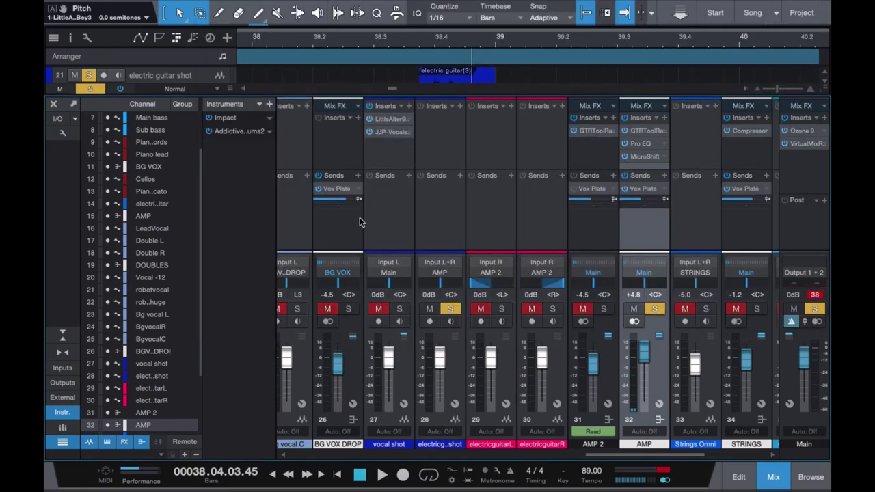
- View the AMP bus's Pro EQ and MicroShift settings, closing each plug-in and then the console
left_click(641, 144)
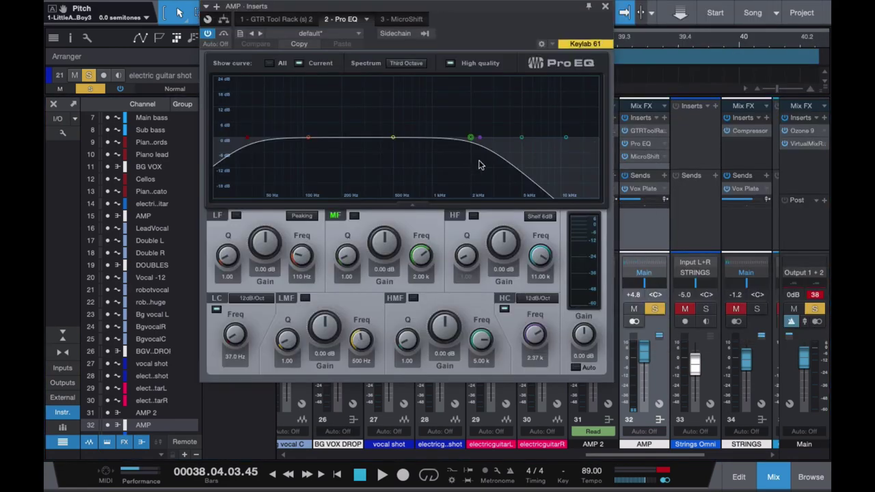
left_click(605, 7)
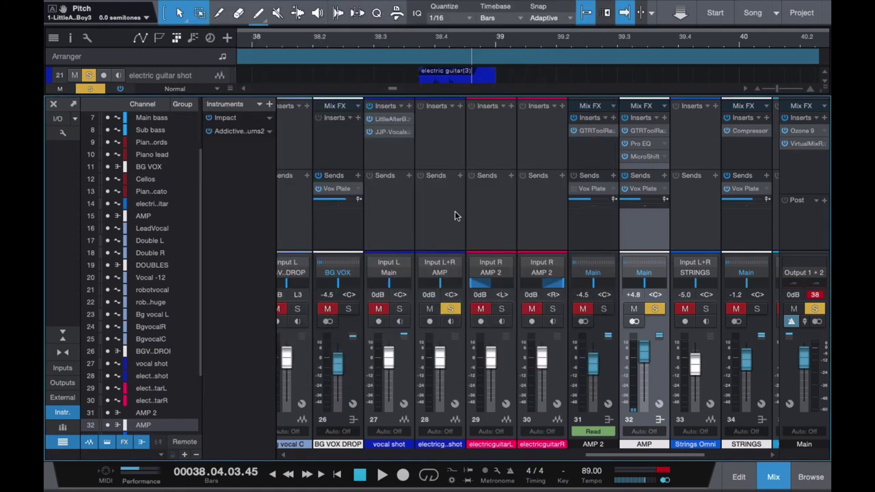
left_click(645, 156)
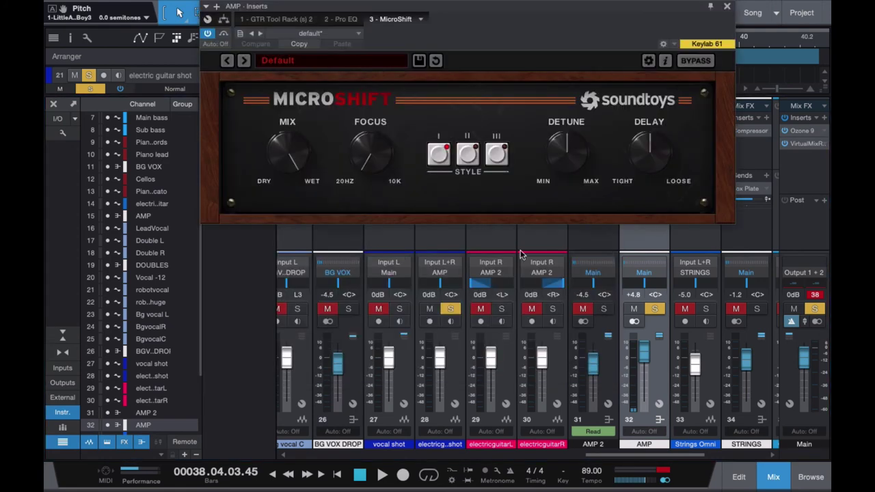
left_click(727, 8)
left_click(73, 106)
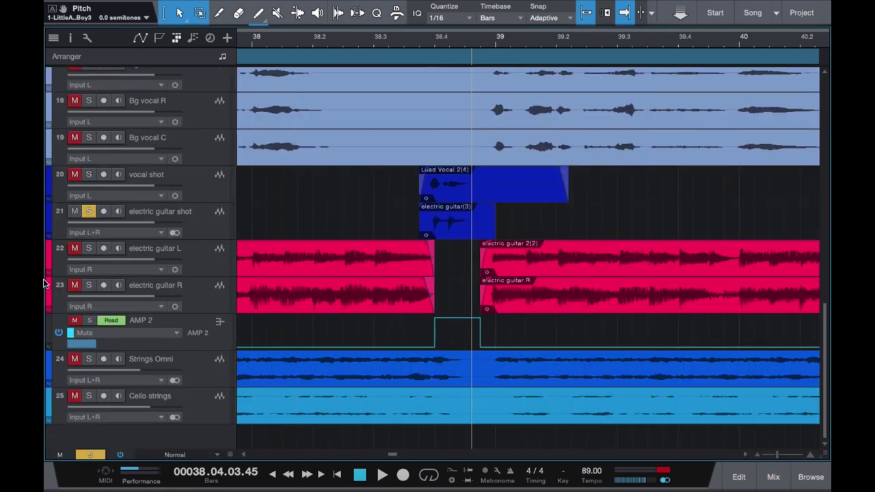
- Solo the vocal shot alongside the electric guitar shot, play both clips in bar 38, and clear all solos
left_click(74, 174)
left_click(88, 174)
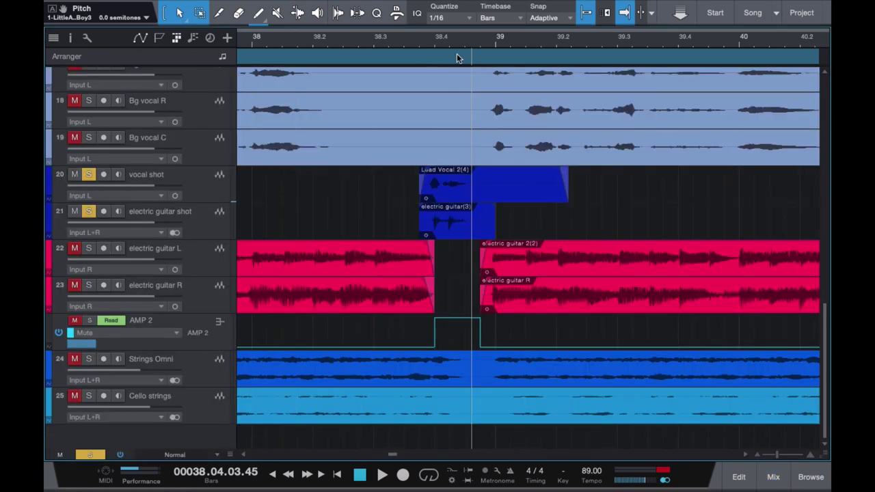
left_click(422, 41)
key("space")
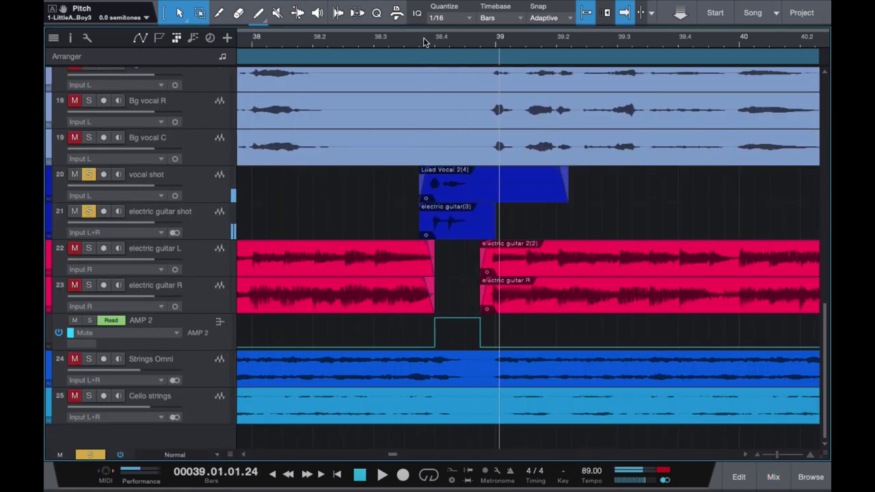
left_click(90, 454)
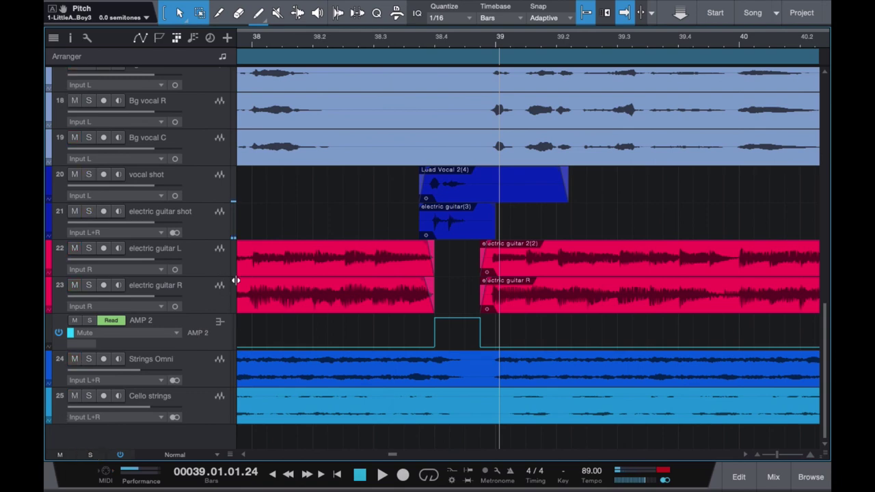
- Solo the electric guitar L and electric guitar R tracks and play them from bar 39 to beat 3 of bar 40
left_click(191, 264)
left_click(194, 302)
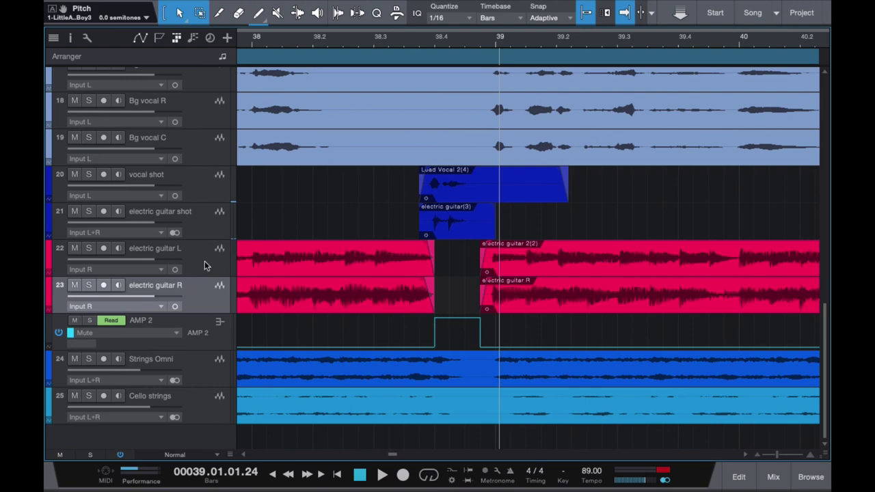
left_click(206, 264)
left_click(89, 251)
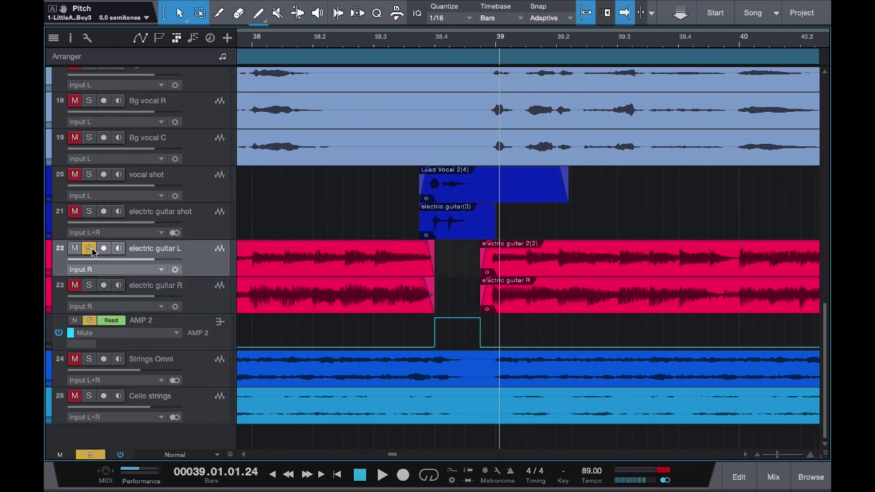
left_click(89, 289)
key("space")
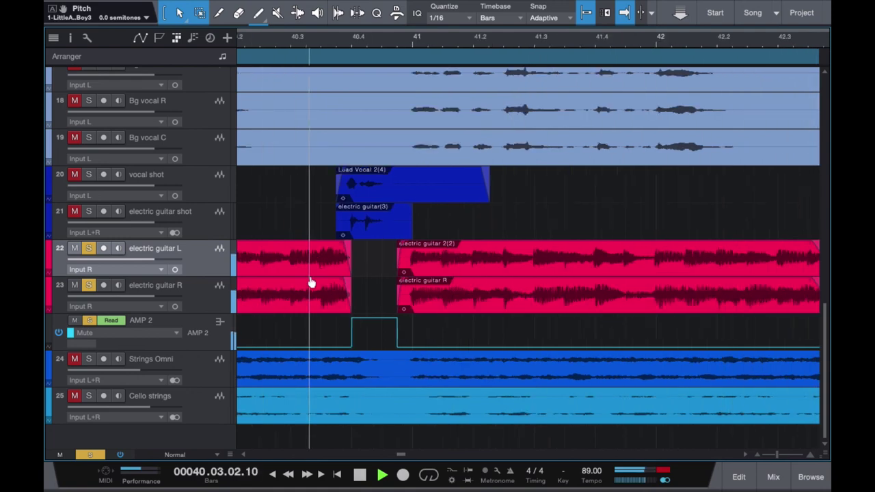
key("space")
- Show the electric guitar R channel in the console and open the GTR Tool Rack on its AMP 2 bus
left_click(478, 280)
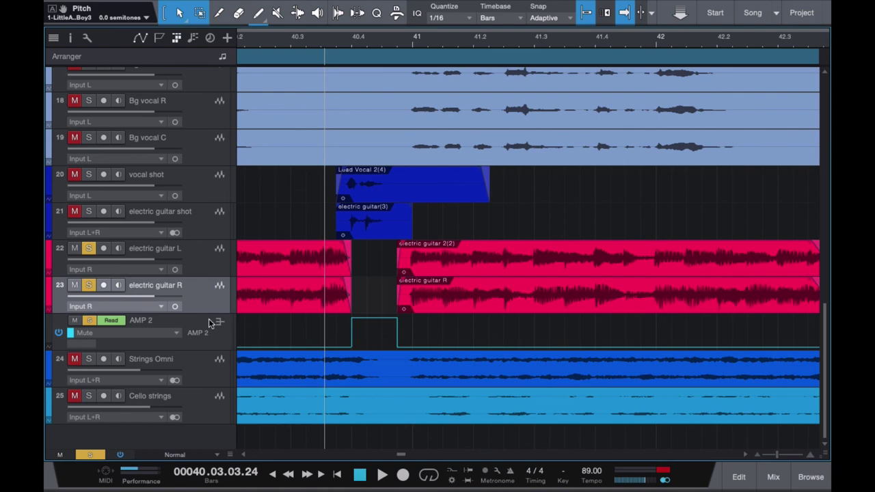
key("F3")
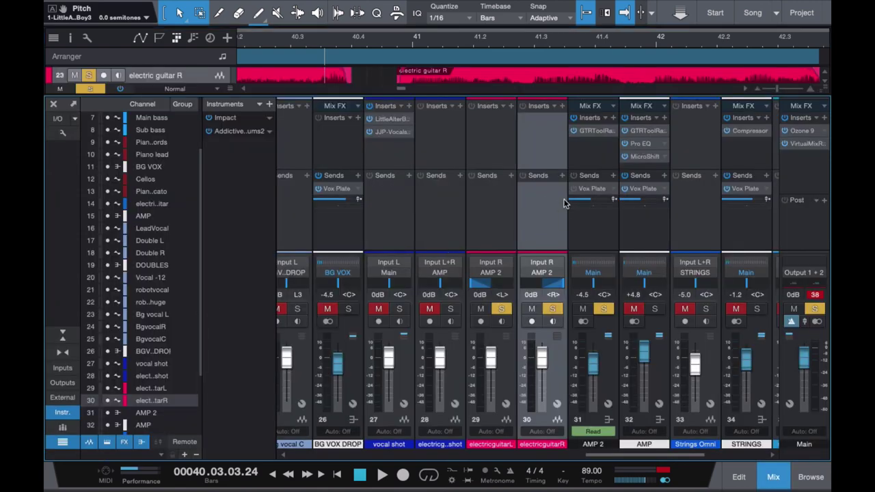
scroll(615, 199, "right", 2)
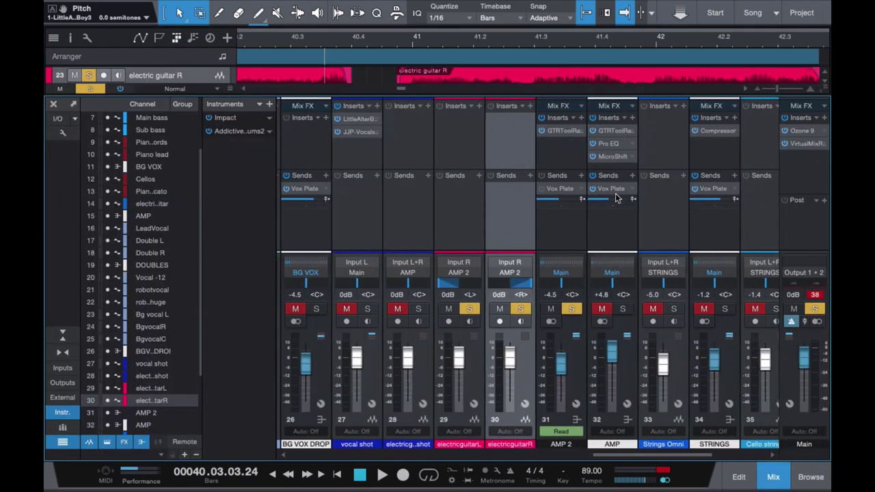
left_click(614, 127)
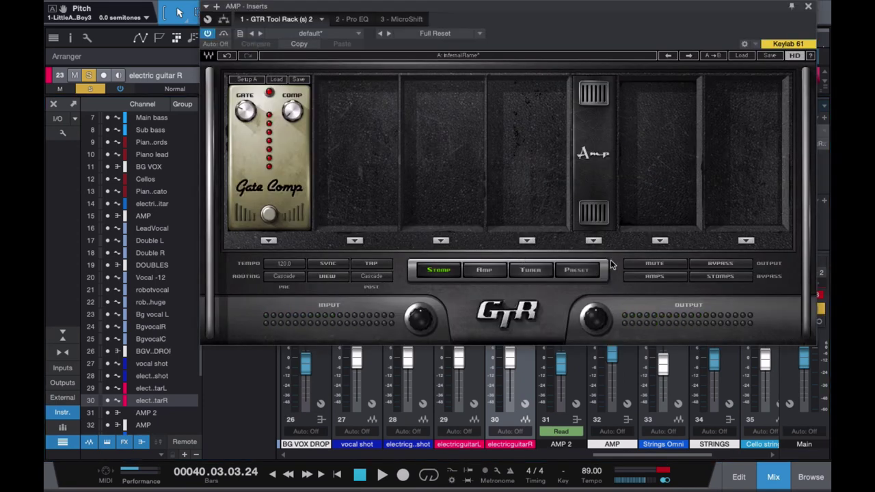
left_click(809, 7)
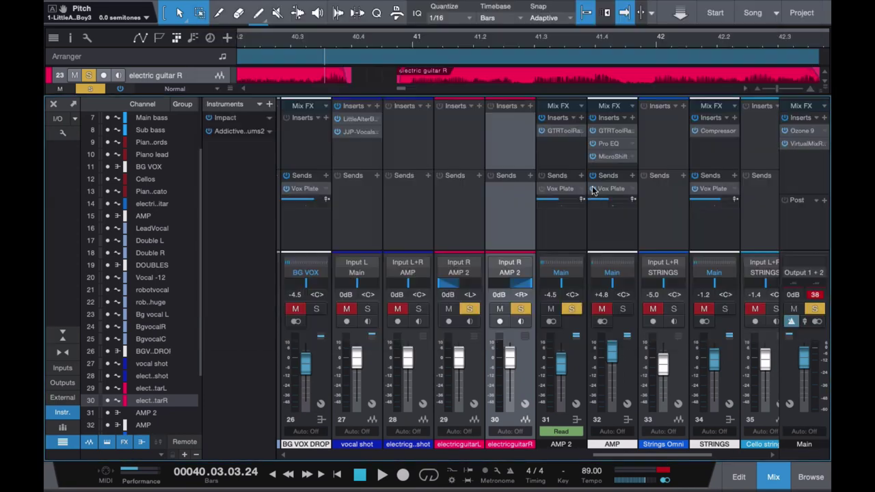
left_click(559, 132)
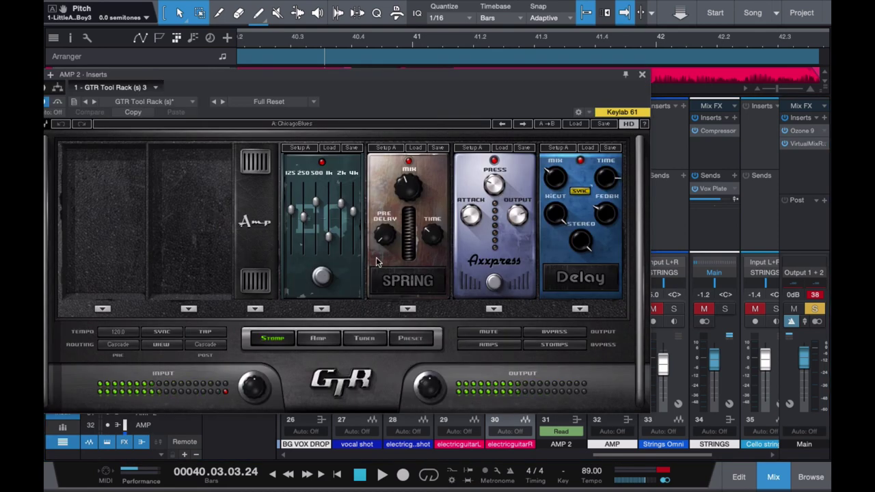
- View the amp and cabinet settings in the AMP 2 bus's GTR Tool Rack, closing the plug-in and the console
left_click(319, 339)
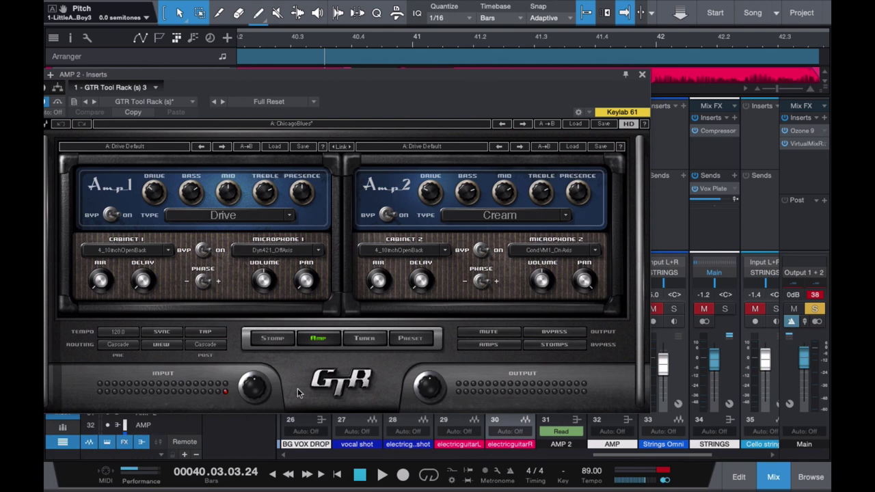
left_click_drag(378, 76, 434, 56)
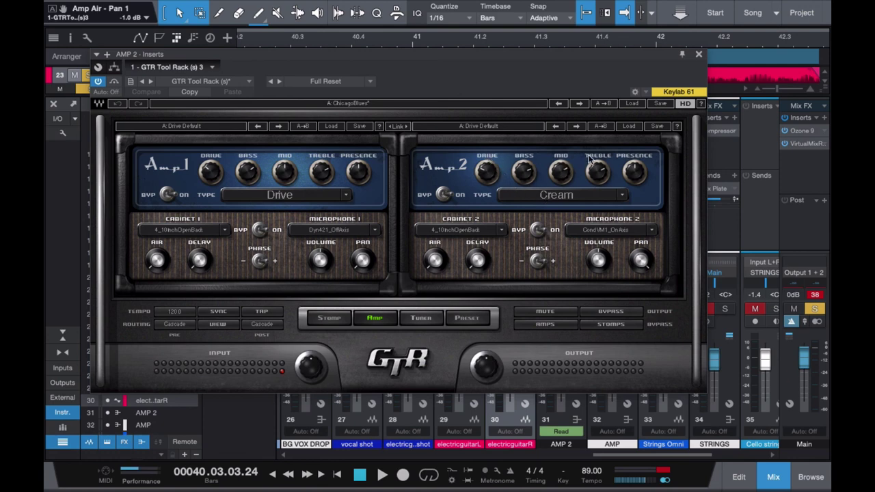
left_click(699, 54)
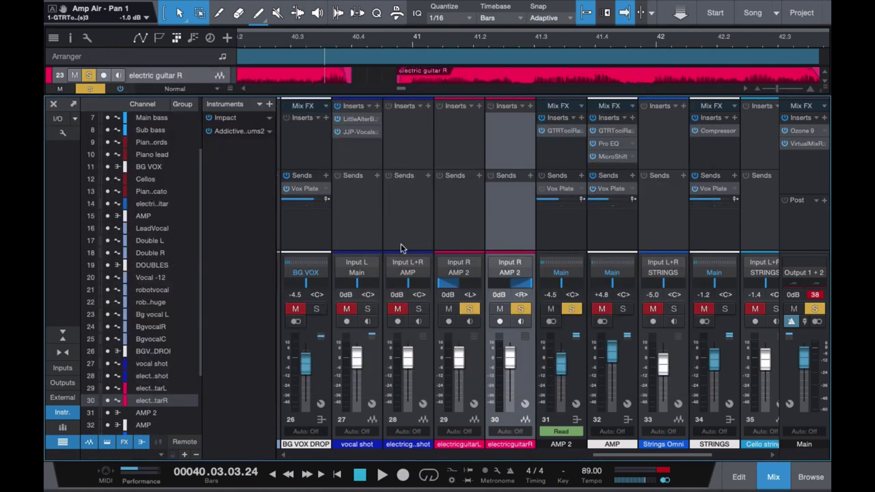
scroll(534, 225, "left", 2)
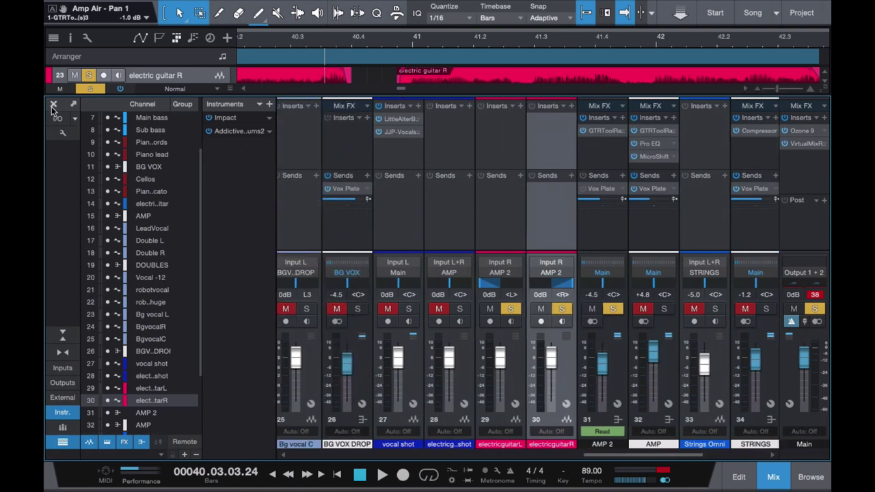
left_click(54, 105)
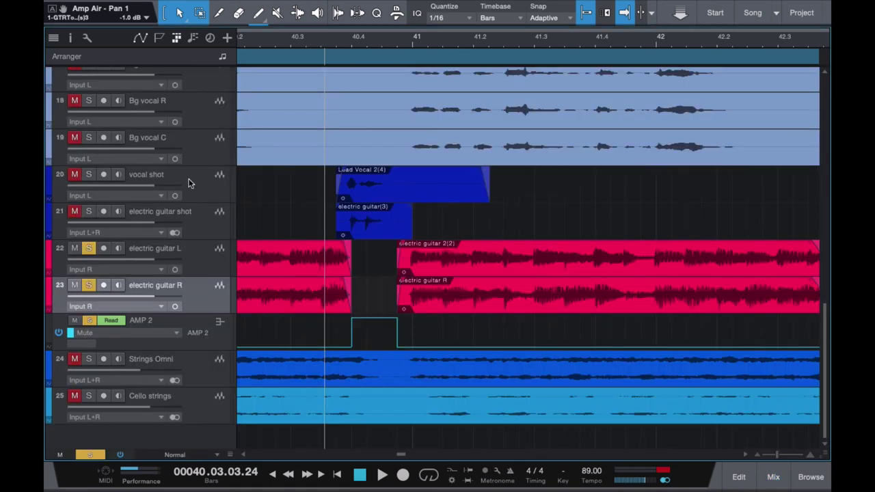
- Clear all solos and play the full mix from the start of the Drop section at bar 37
left_click(90, 453)
scroll(349, 380, "left", 10)
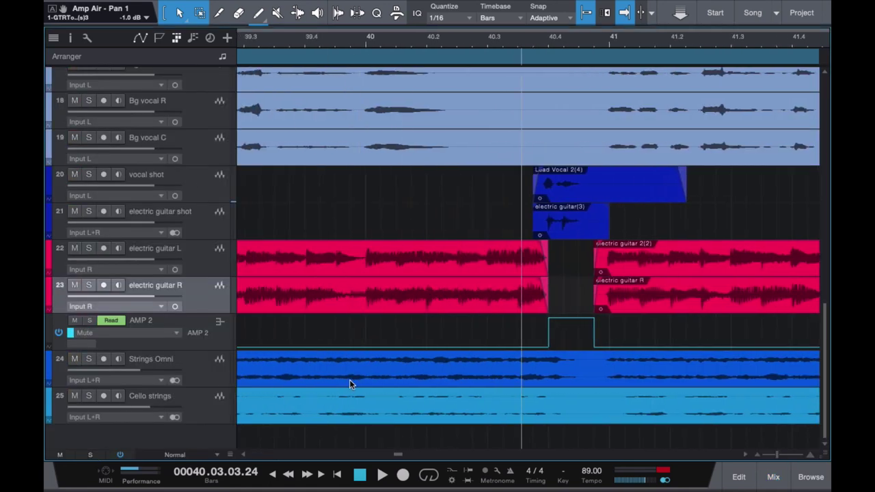
scroll(491, 354, "down", 6)
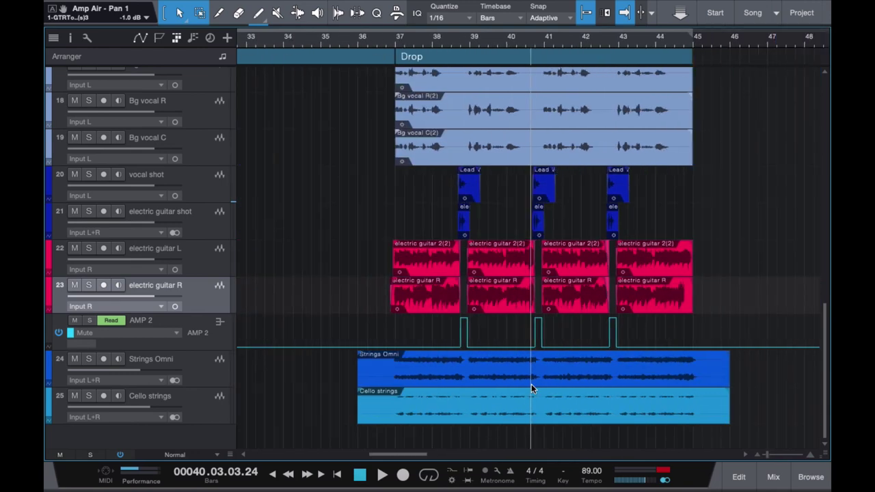
left_click(395, 42)
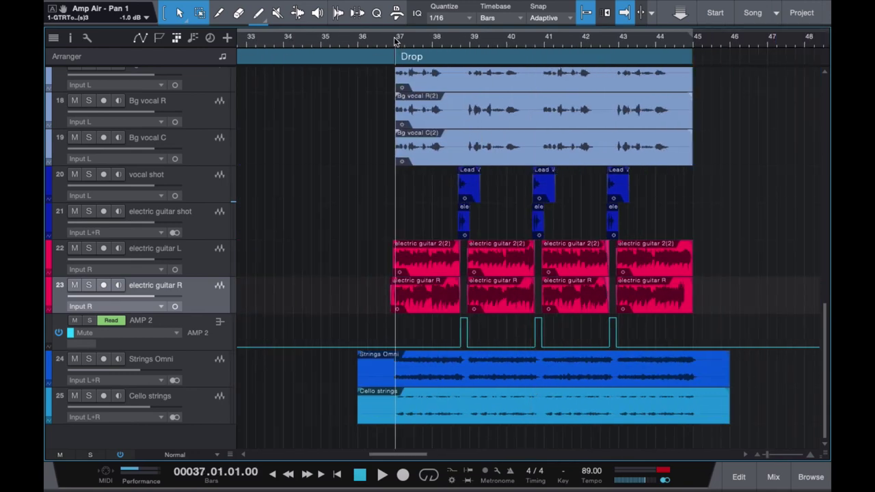
key("space")
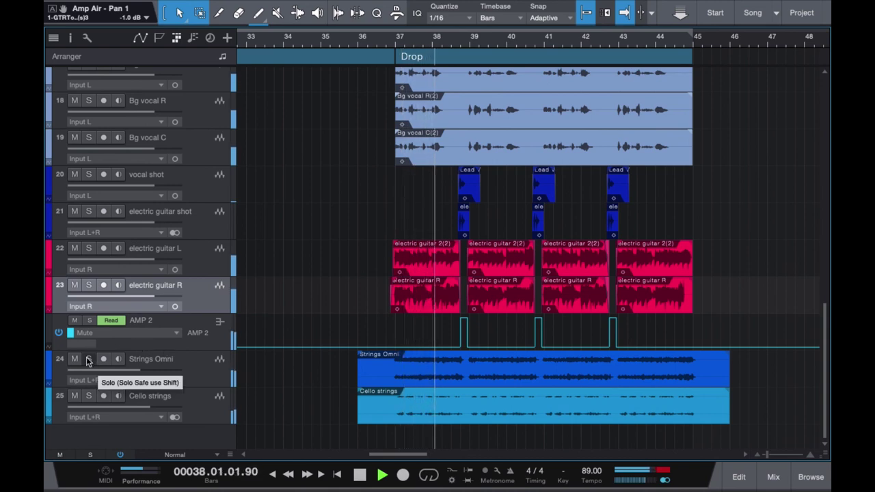
- Solo the Strings Omni and Cello strings tracks together during playback, stop in bar 41, and clear both solos
left_click(194, 380)
left_click(199, 404, "shift")
left_click(89, 359)
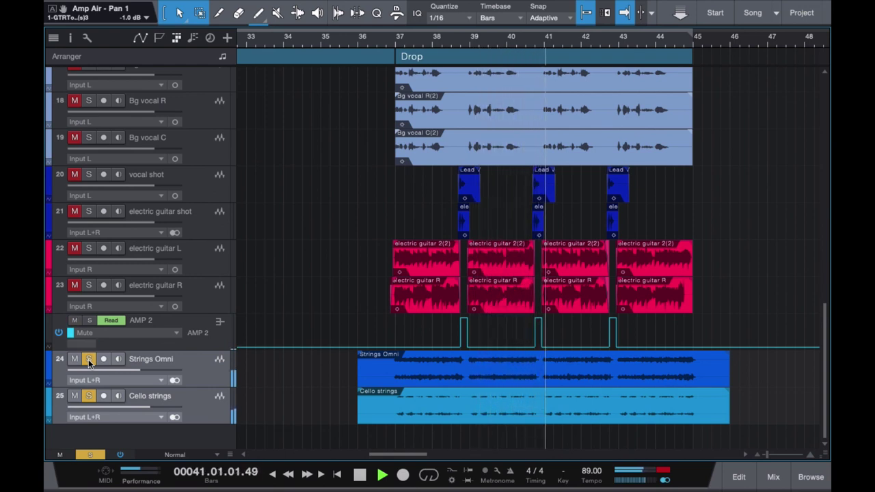
key("space")
left_click(88, 360)
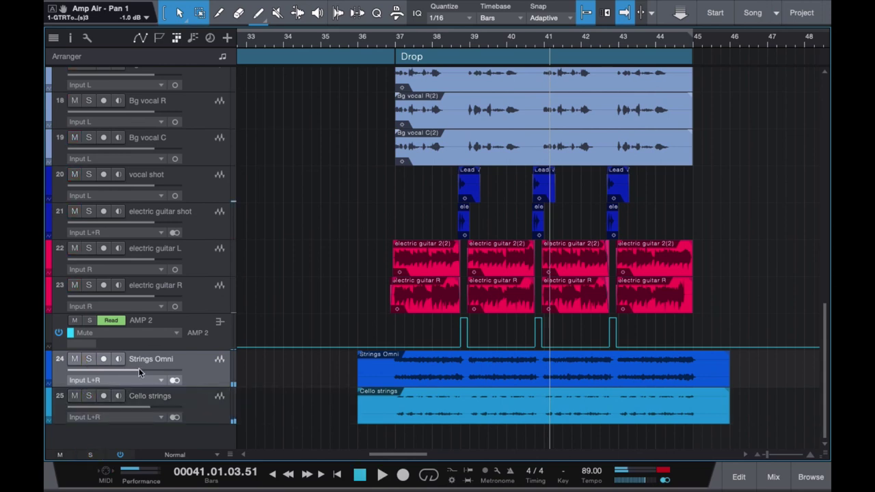
- Solo the Strings Omni track and play it from bar 37 to bar 39
left_click(92, 359)
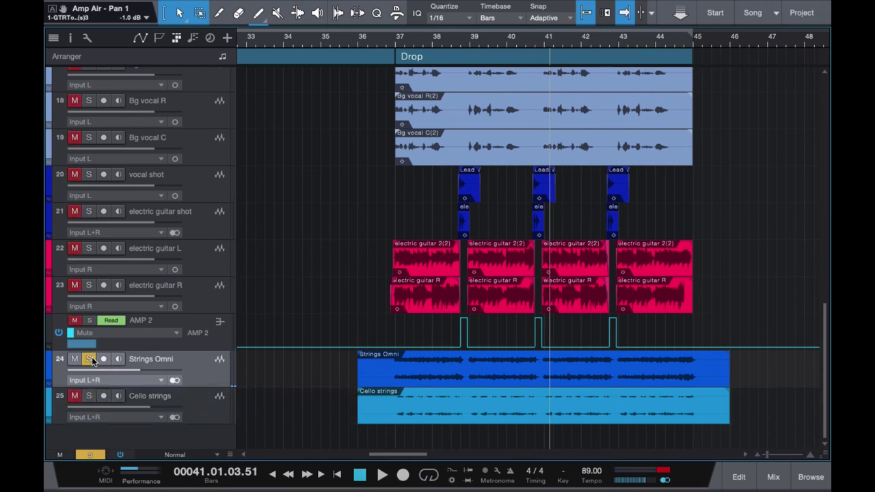
left_click(395, 40)
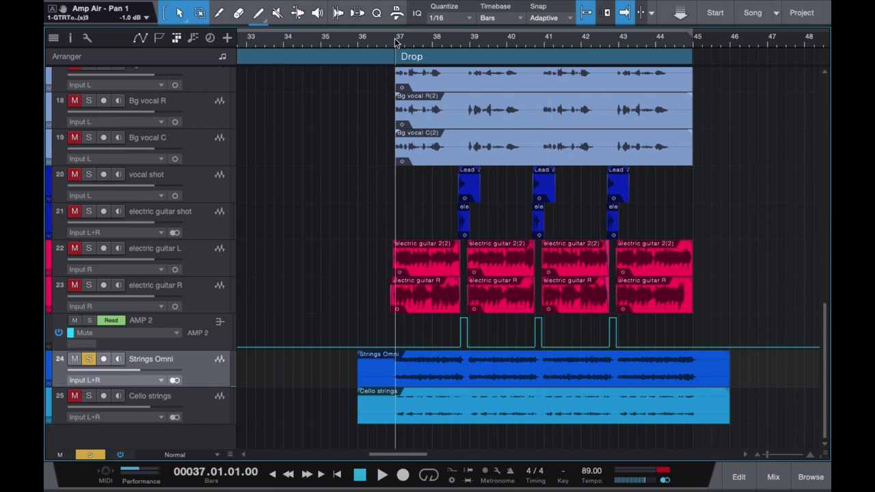
key("space")
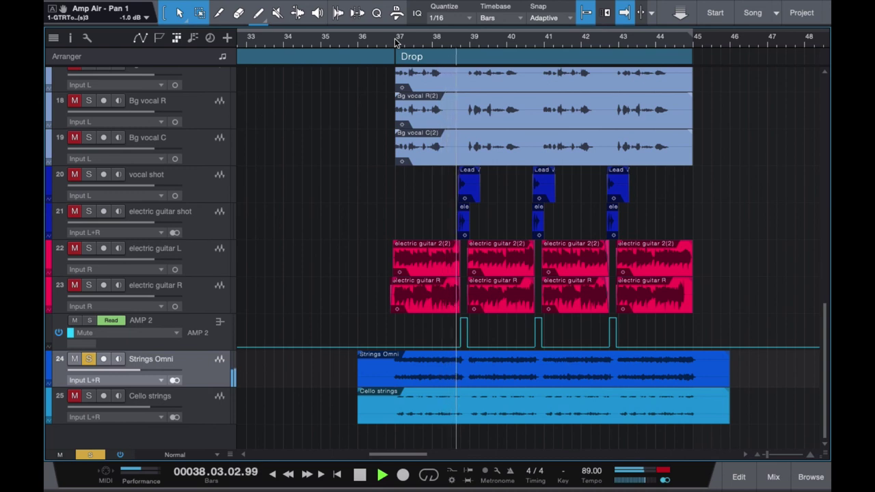
key("space")
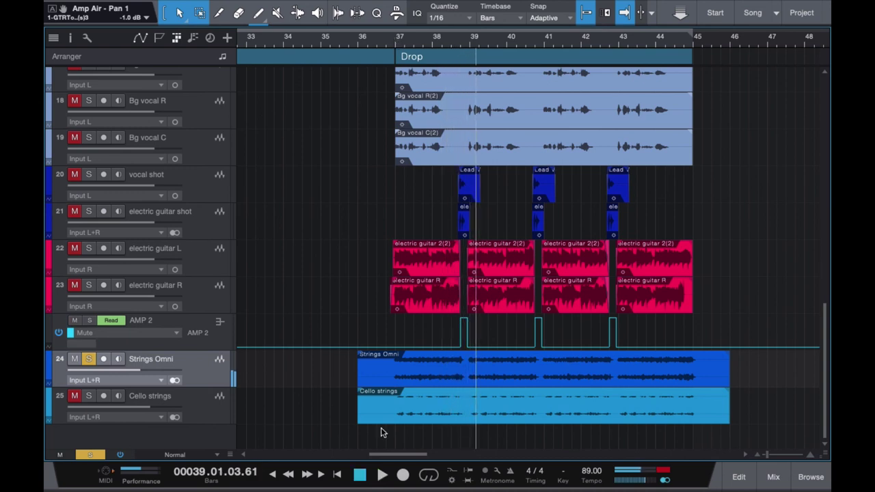
- Solo Cello strings instead, play it from bar 39, and add Strings Omni to the solo during playback
left_click(89, 361)
left_click(89, 395)
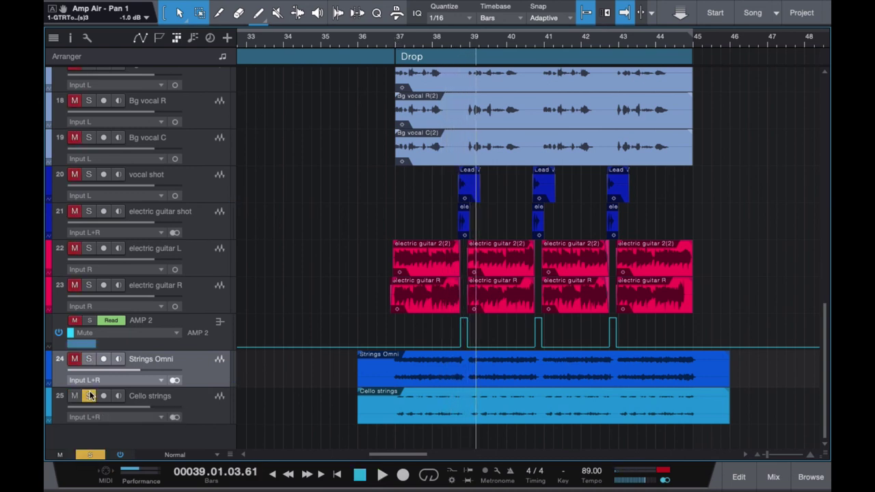
key("space")
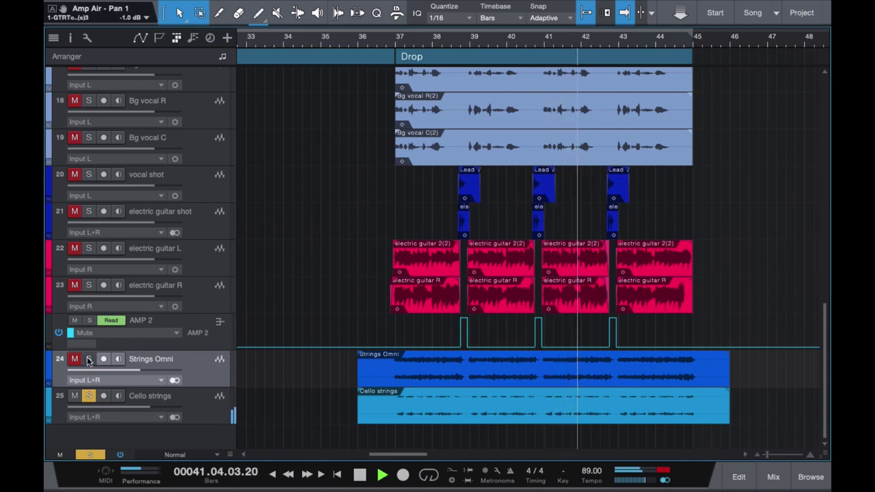
left_click(88, 361)
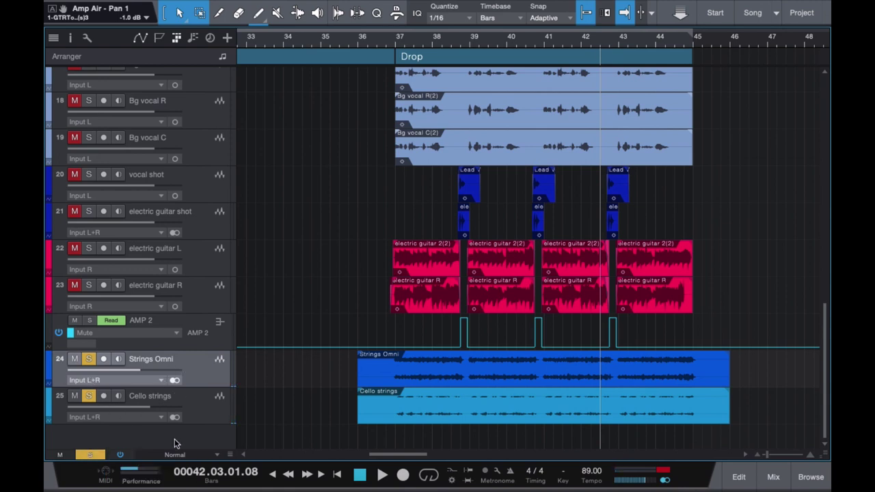
- Clear all solos and play the full mix past the end of the Drop section, stopping in bar 45
left_click(91, 455)
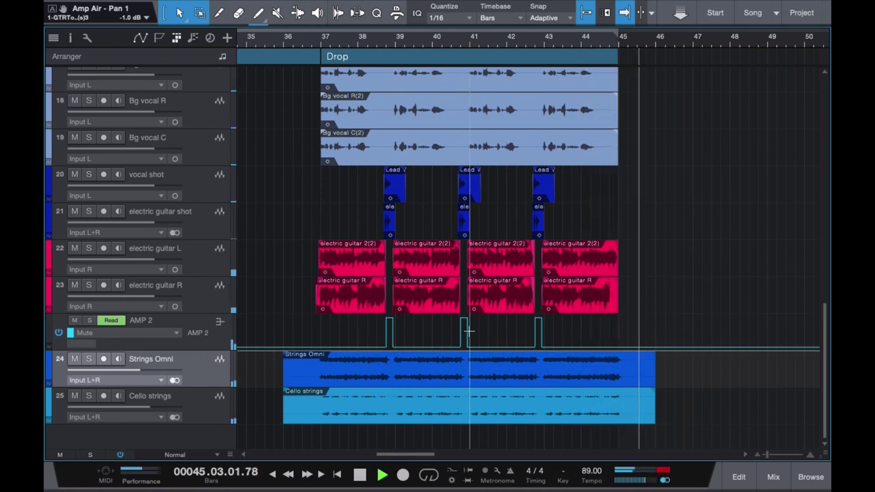
key("space")
scroll(459, 273, "up", 15)
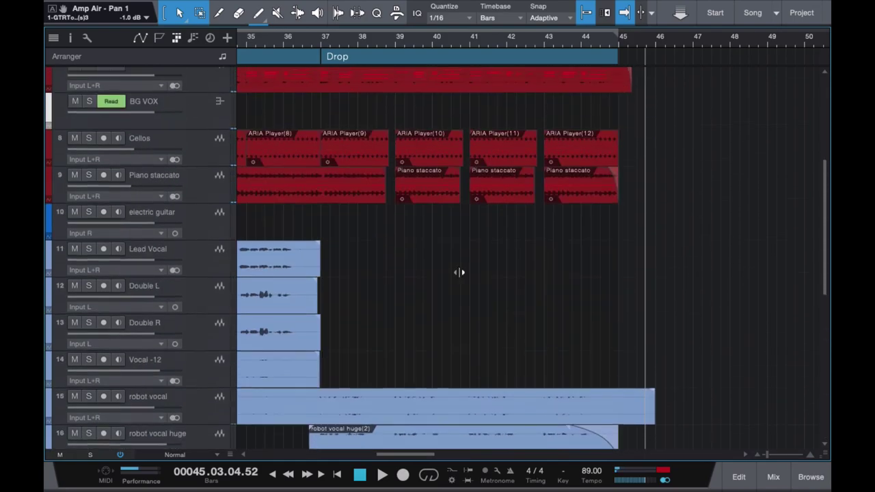